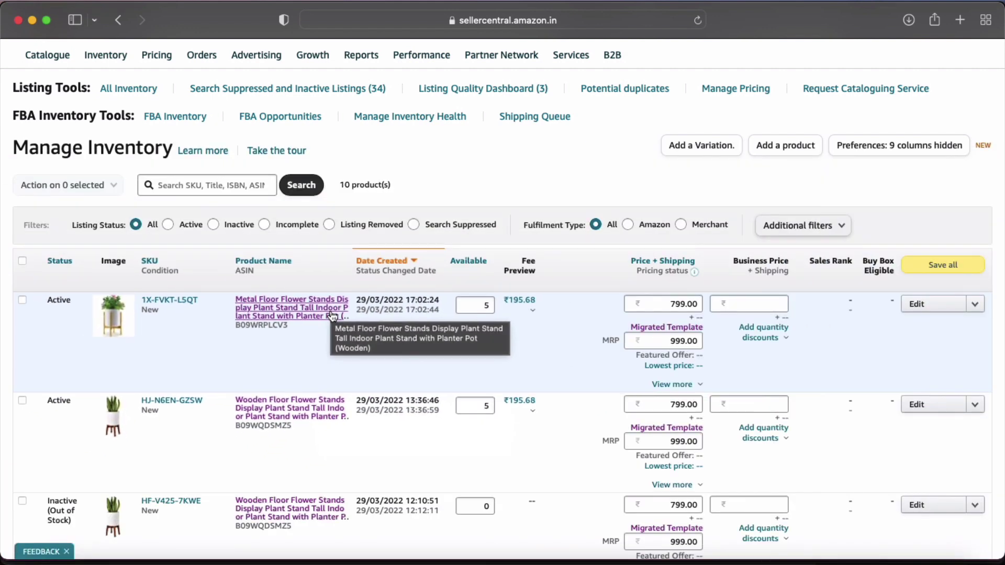
Open the Amazon listing of the Metal Floor Flower Stands product and review its price and item details.
left_click(518, 261)
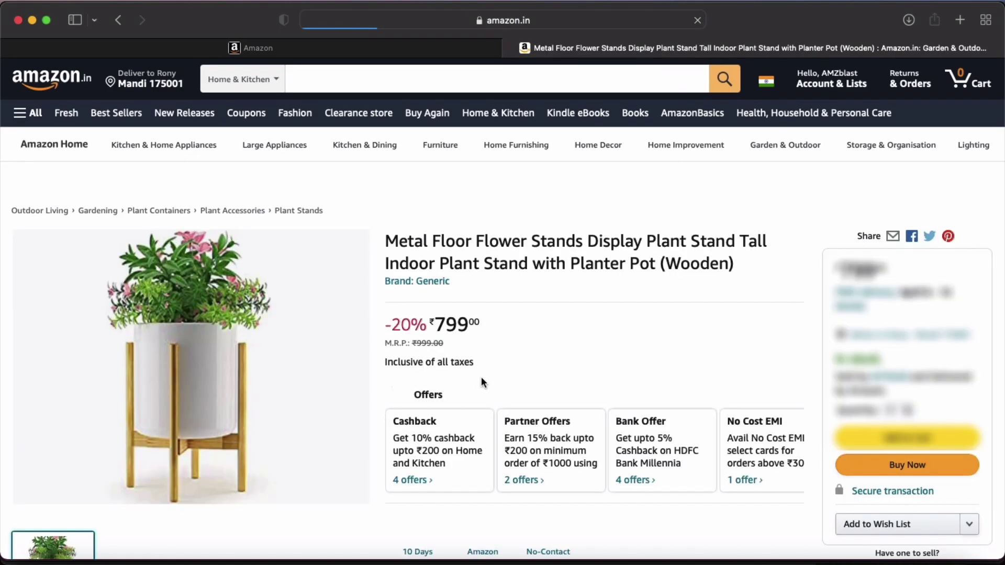
scroll(481, 378, "down", 2)
scroll(482, 376, "down", 5)
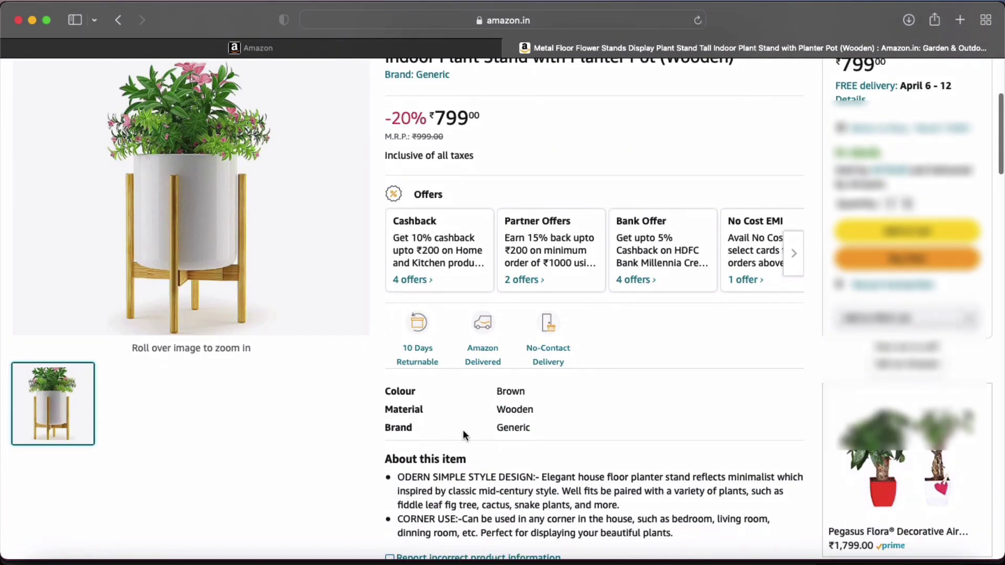
scroll(464, 436, "down", 1)
Open the active Wooden Floor Flower Stands listing from the inventory and compare it with the metal stand's page.
key("ctrl+shift+Tab")
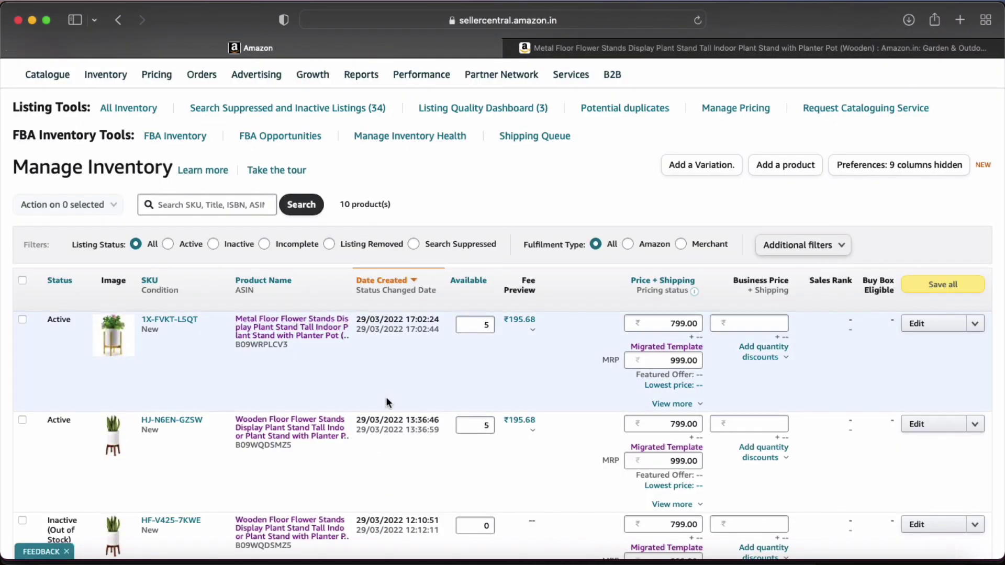
key("super+t")
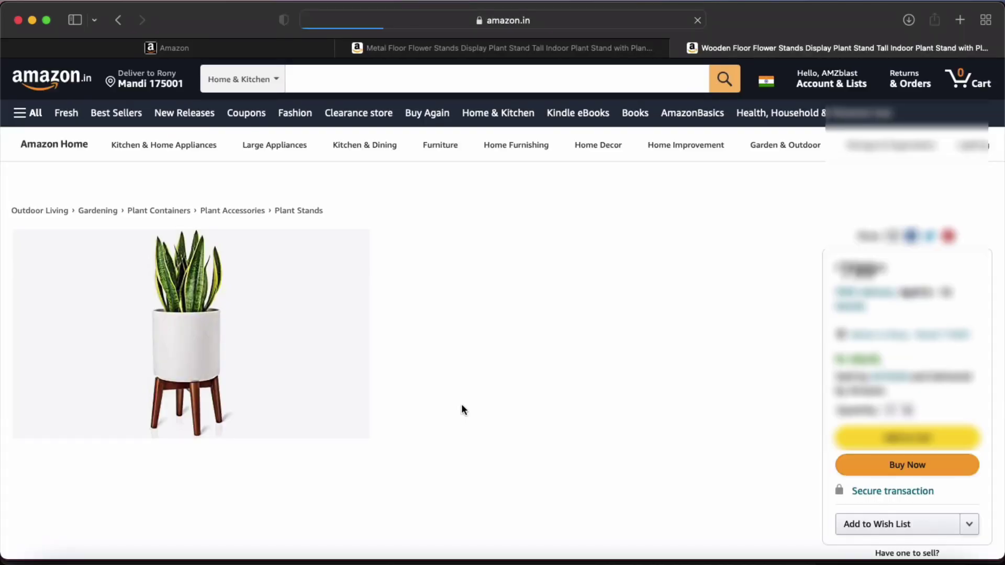
scroll(460, 404, "down", 5)
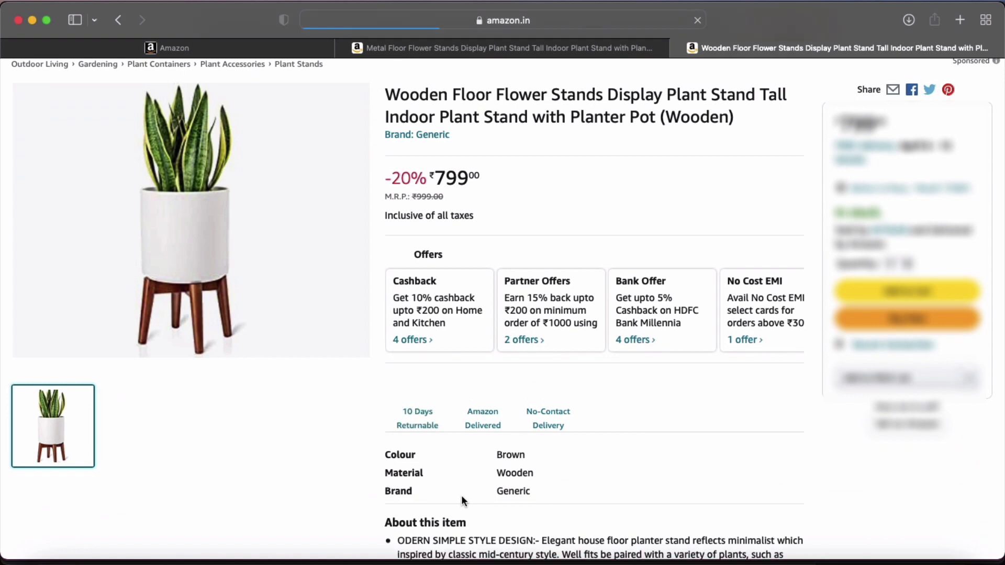
left_click(538, 43)
left_click(747, 48)
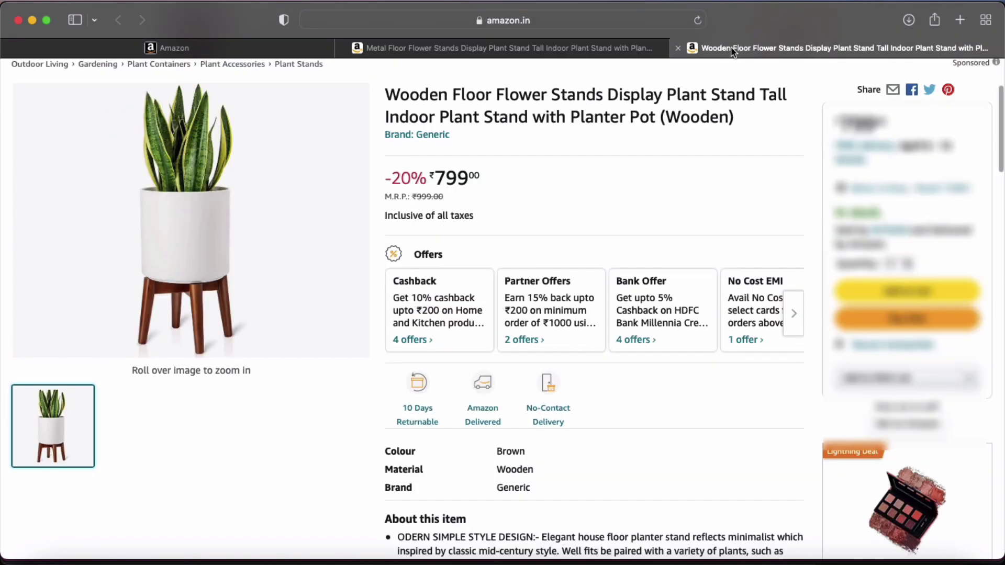
Return to the Manage Inventory page and examine how the existing Variations entry is listed beside the separate plant stands.
left_click(589, 48)
left_click(287, 51)
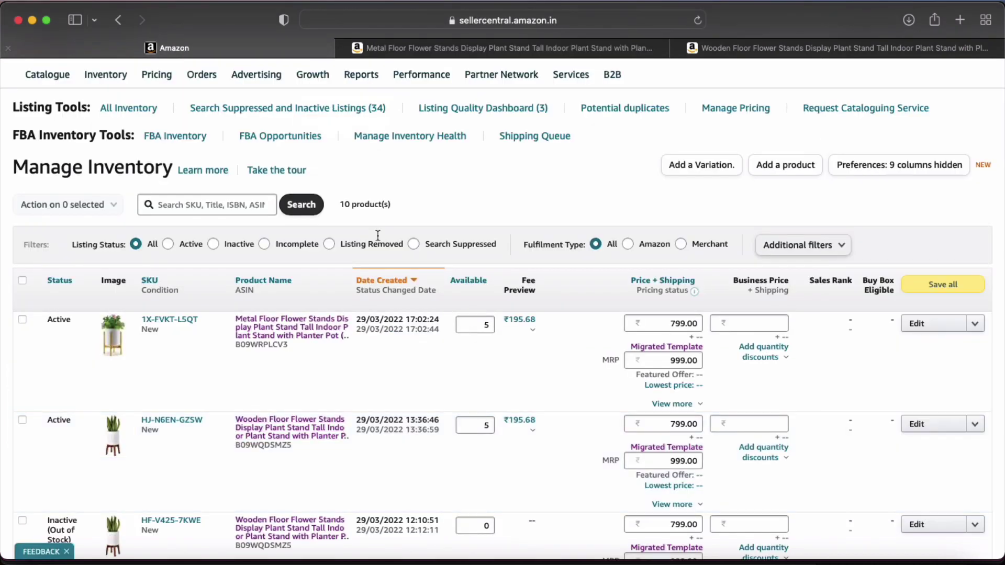
scroll(346, 411, "down", 5)
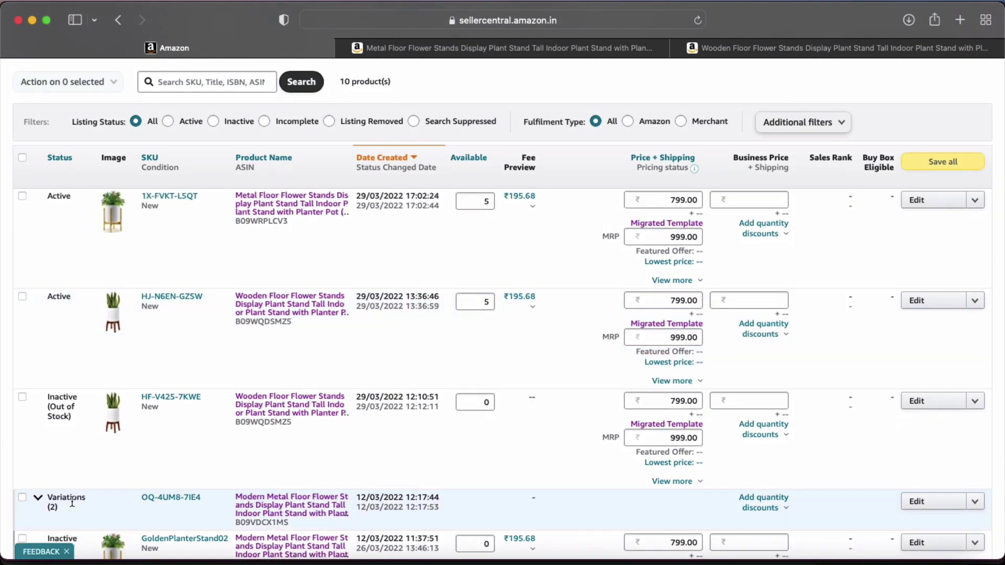
double_click(77, 497)
scroll(69, 499, "up", 3)
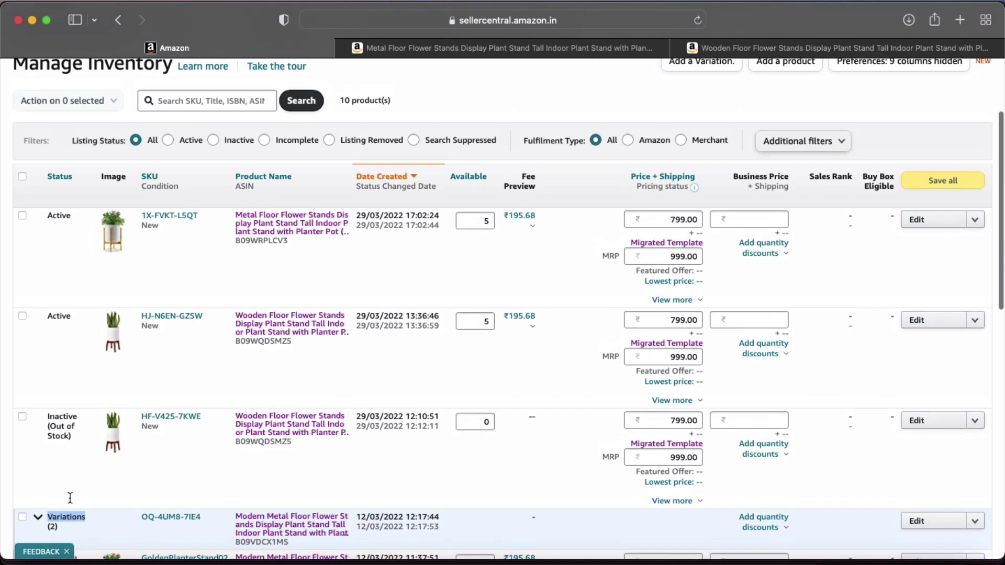
scroll(337, 312, "up", 1)
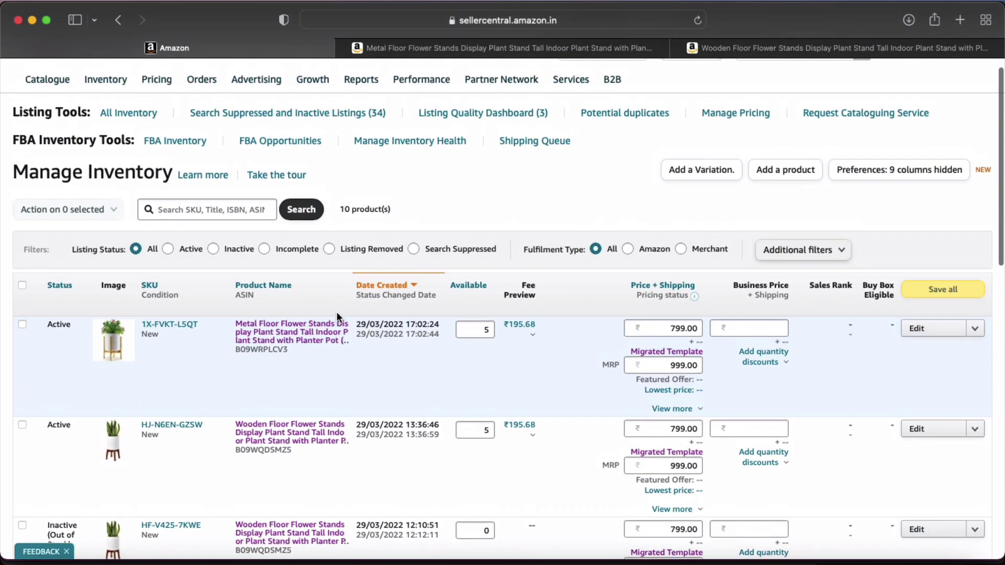
Open the Add Products via Upload page and look through the product classifier categories for the inventory file template.
mouse_move(105, 82)
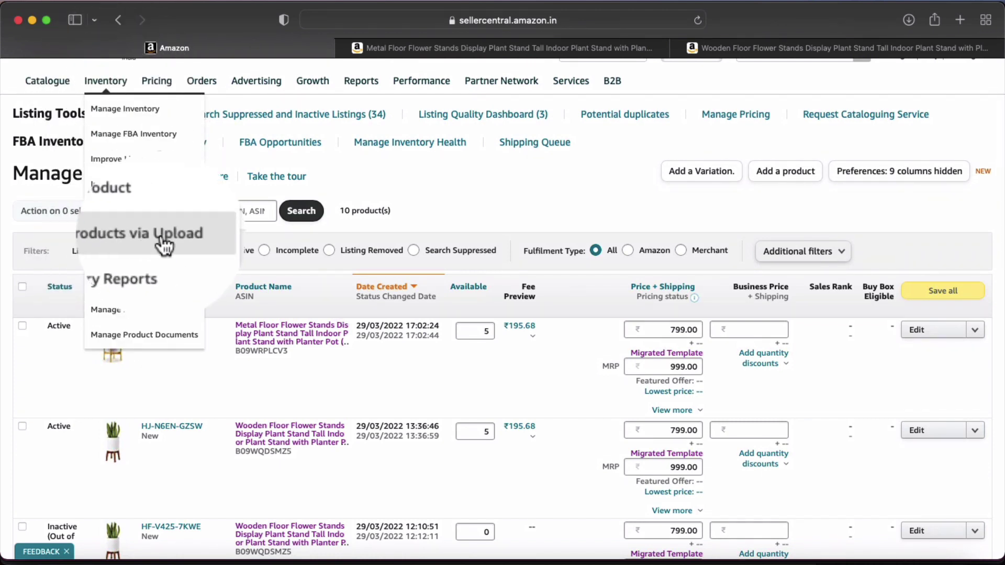
left_click(127, 235)
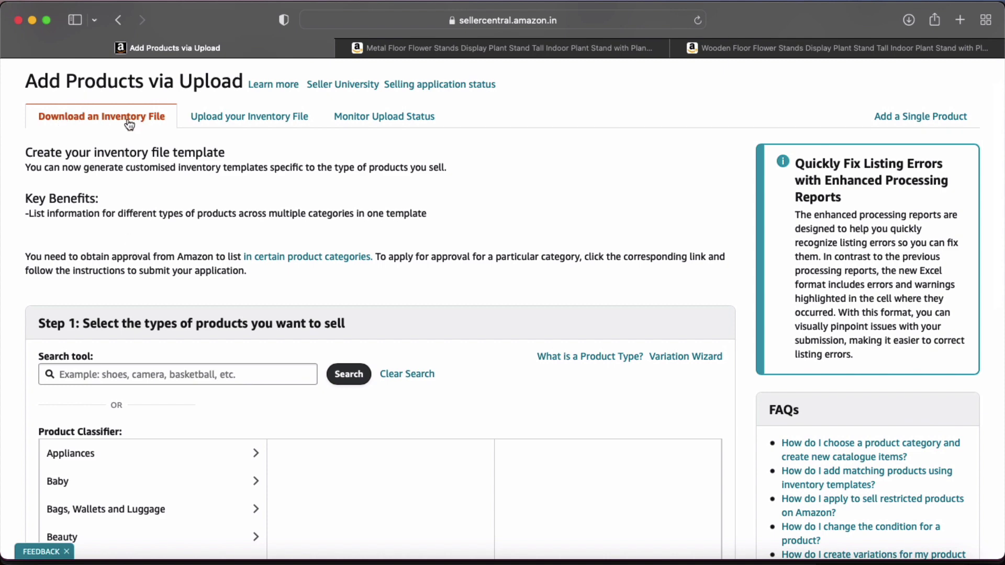
scroll(164, 189, "down", 1)
scroll(162, 183, "down", 3)
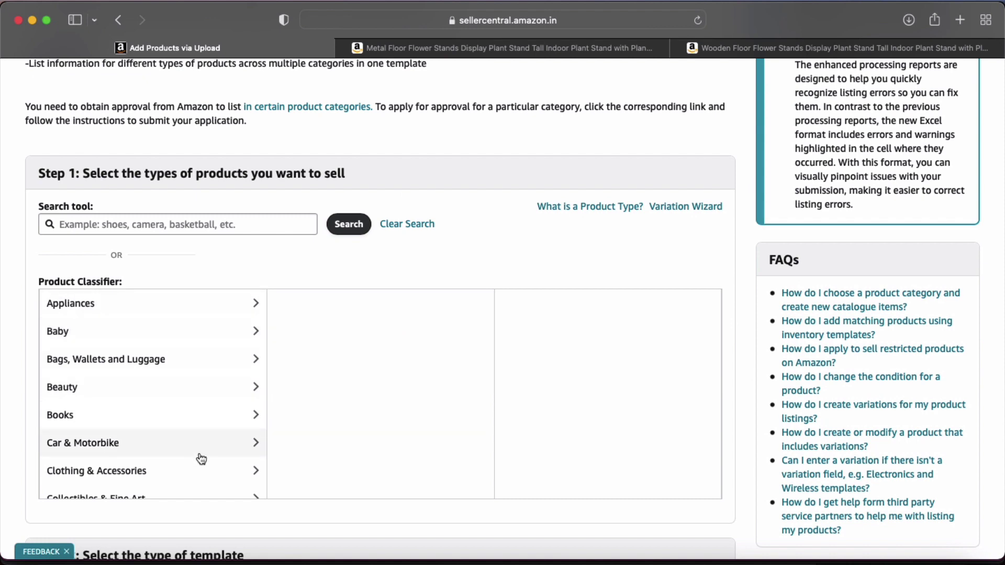
scroll(199, 461, "down", 1)
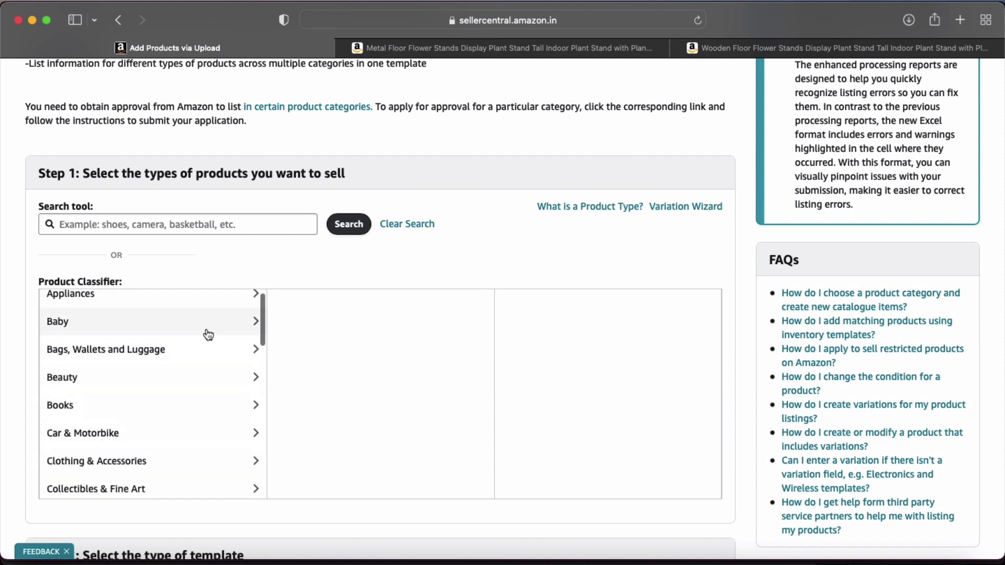
scroll(204, 360, "up", 1)
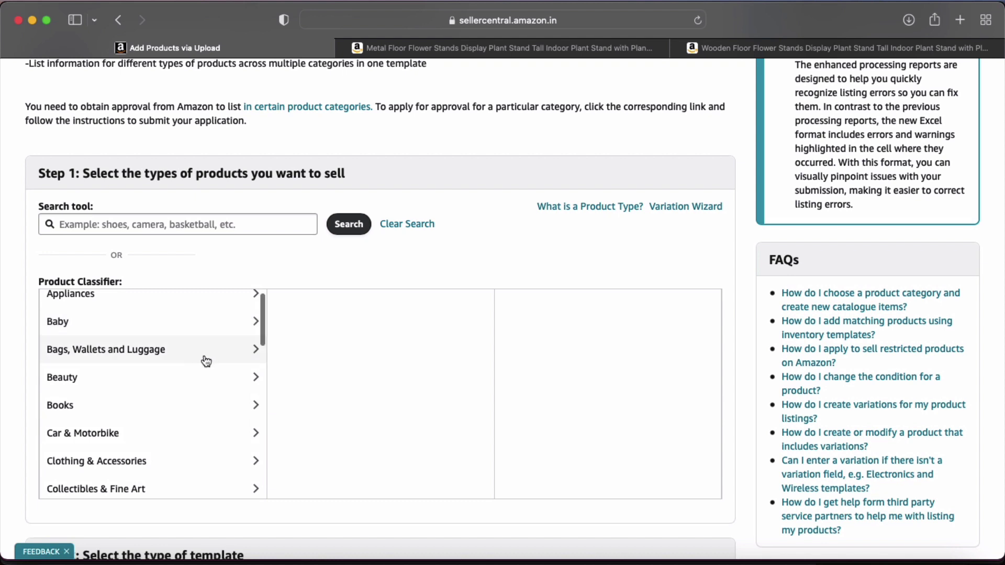
Search the product types for "plant stand".
left_click(157, 230)
type("plant")
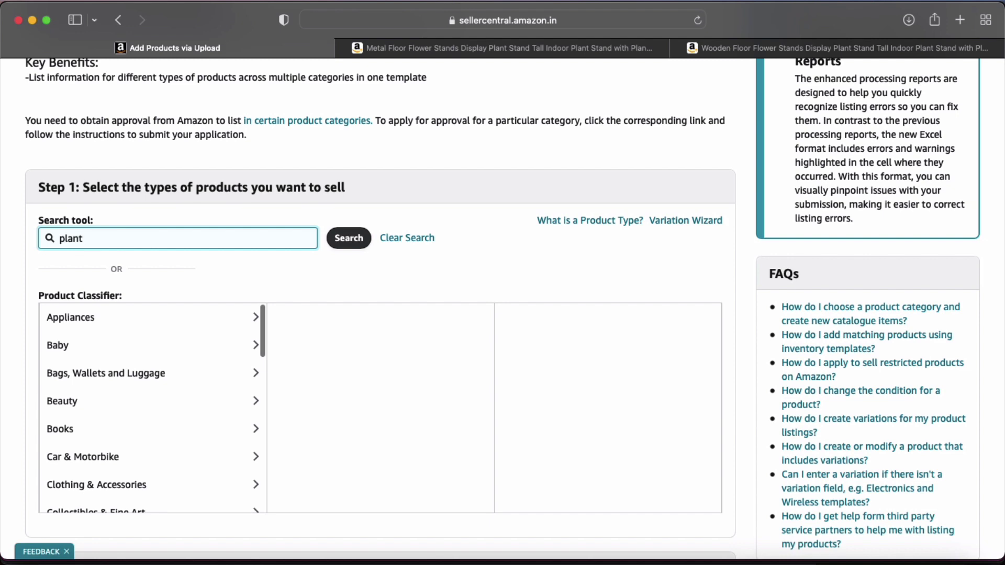
type(" stand")
key("Return")
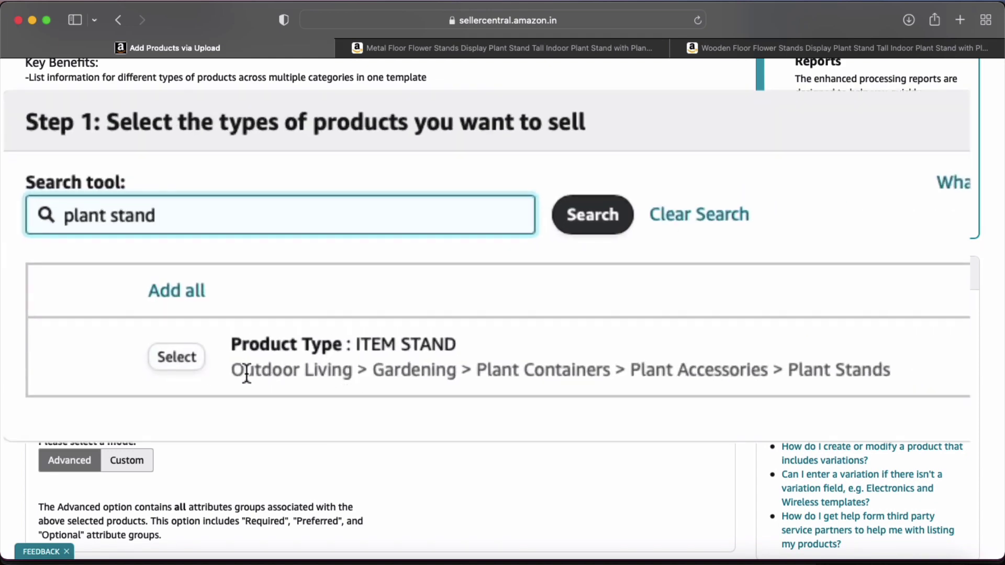
Select the ITEM STAND product type under Outdoor Living > Gardening > Plant Containers > Plant Accessories > Plant Stands.
left_click_drag(247, 373, 914, 379)
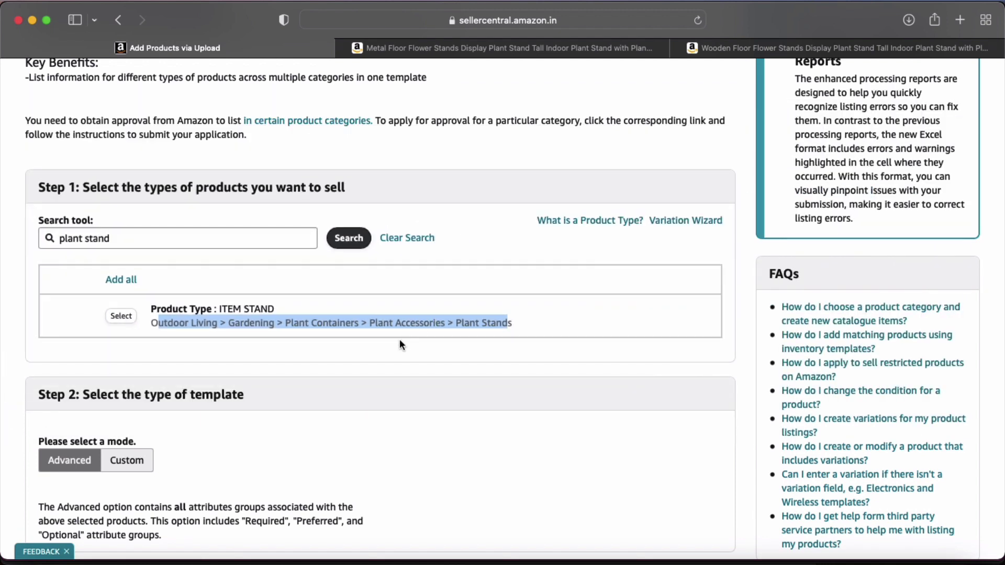
left_click(322, 320)
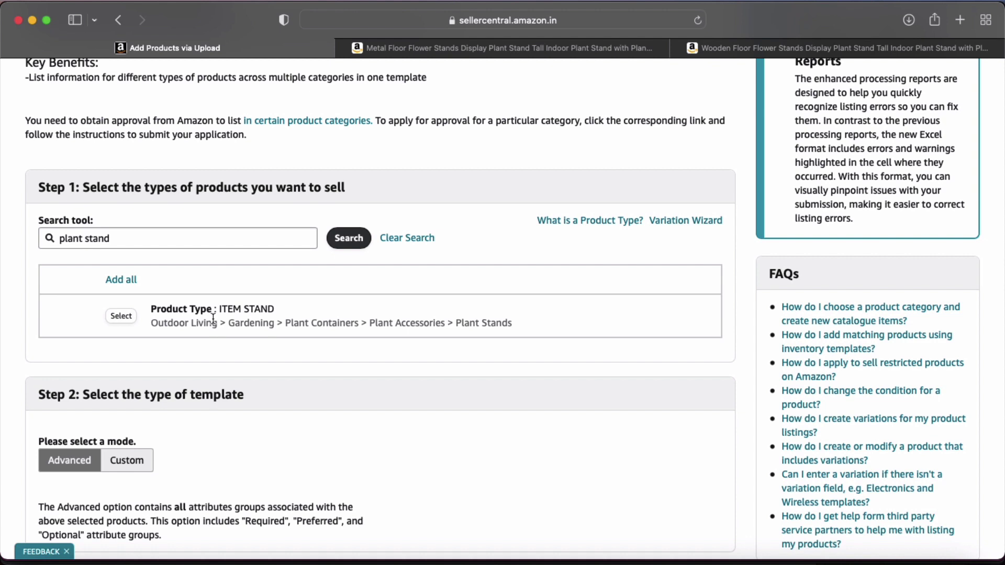
left_click(121, 317)
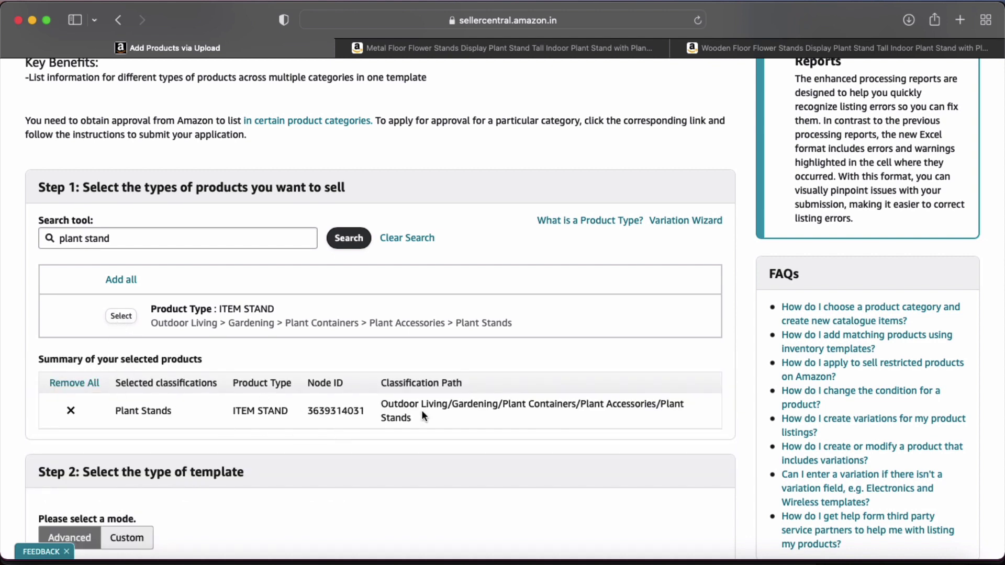
Check the Plant Stands node ID and classification path, and generate the inventory template in Advanced mode.
scroll(422, 410, "down", 3)
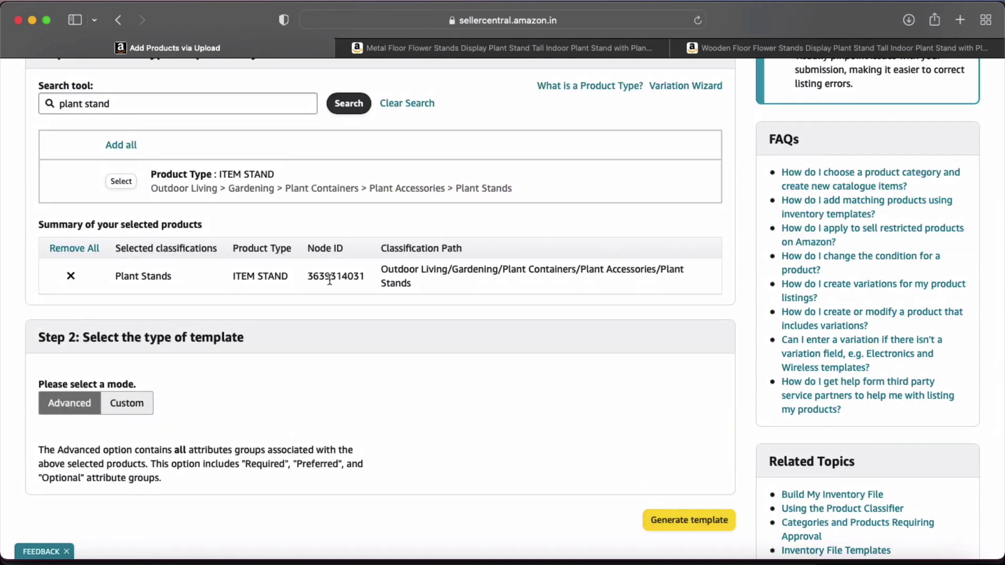
left_click_drag(307, 276, 368, 279)
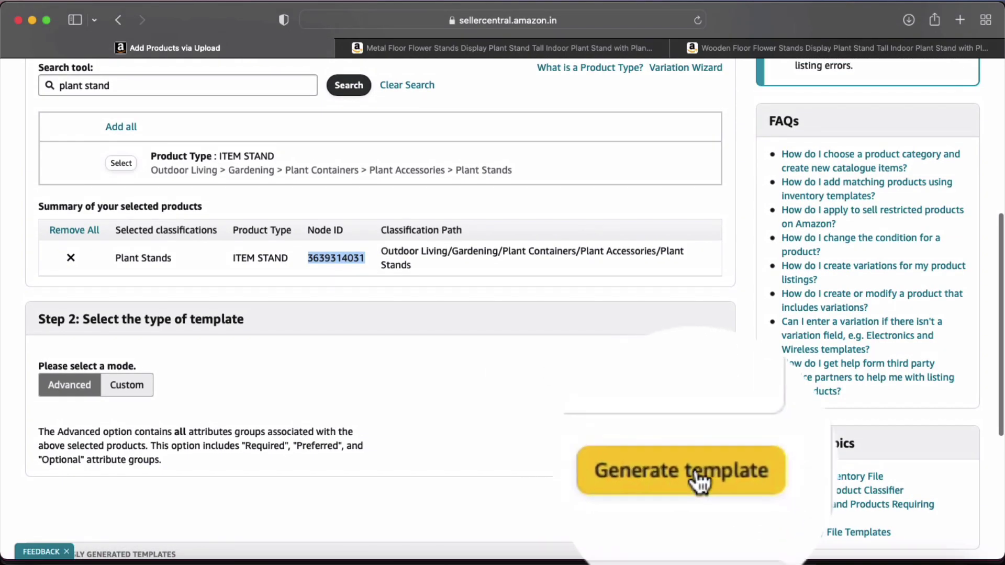
left_click(672, 503)
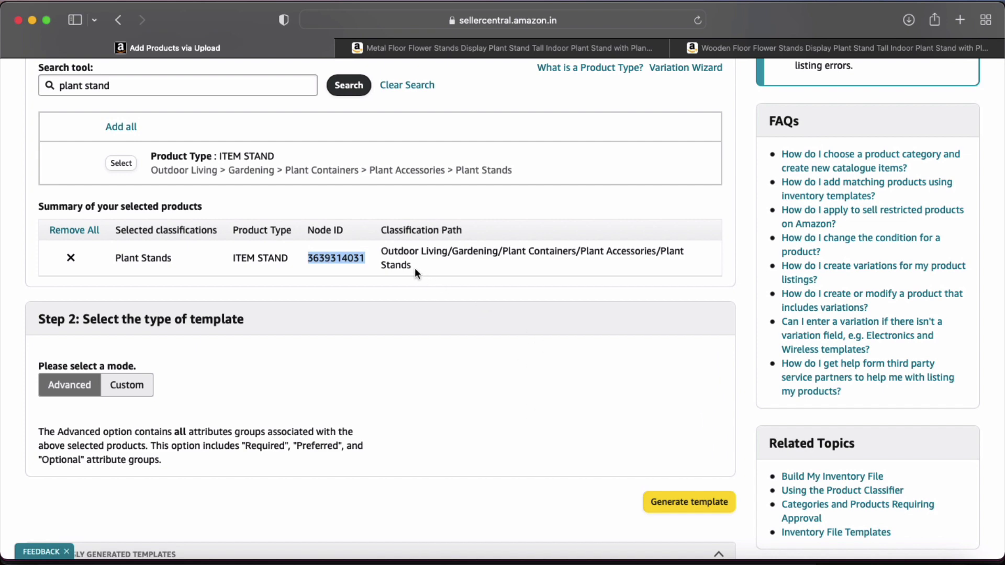
left_click_drag(416, 269, 376, 255)
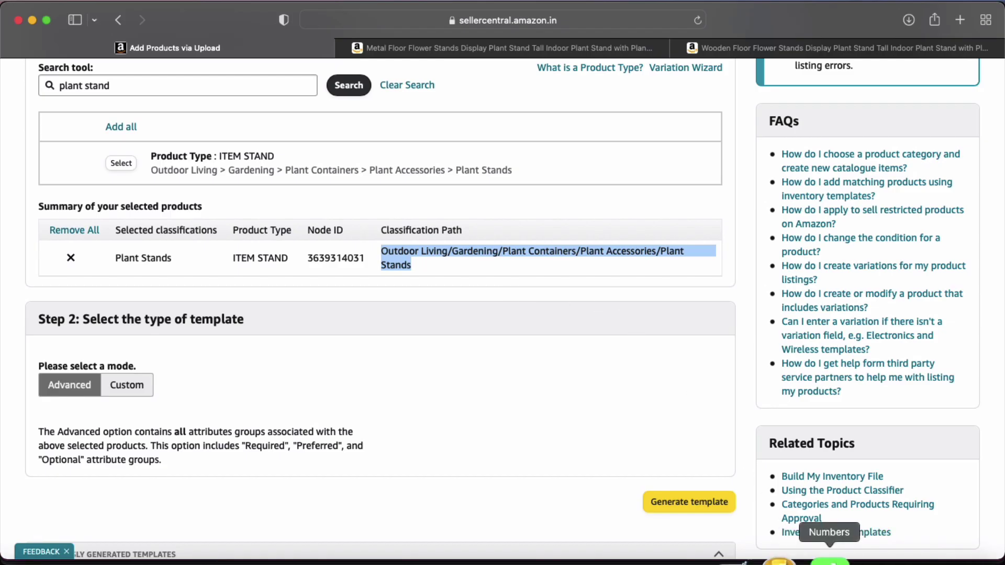
Switch to Numbers and examine the required, variation and other attribute groups on the Data Definitions sheet of the PlantStands template.
left_click(829, 560)
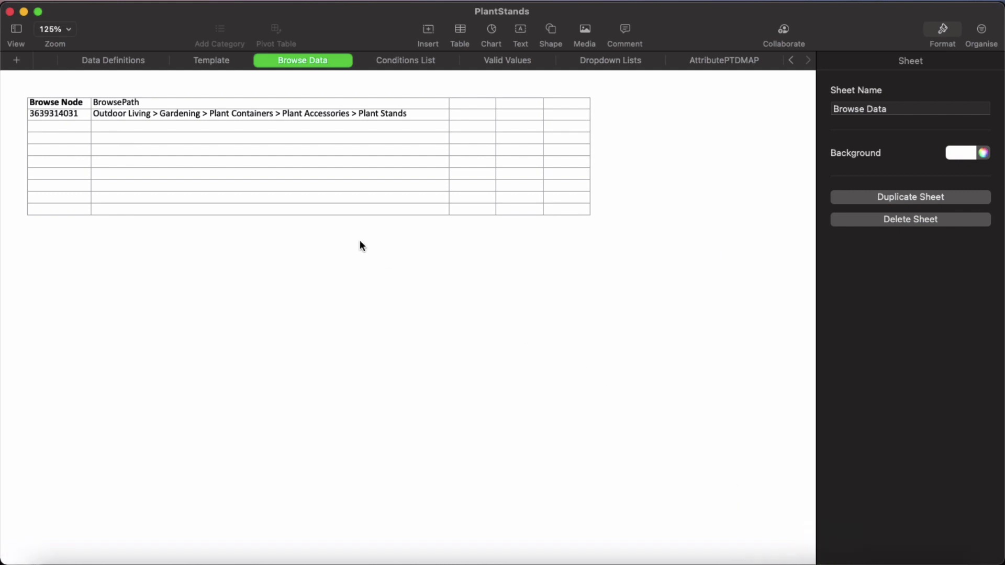
left_click(105, 60)
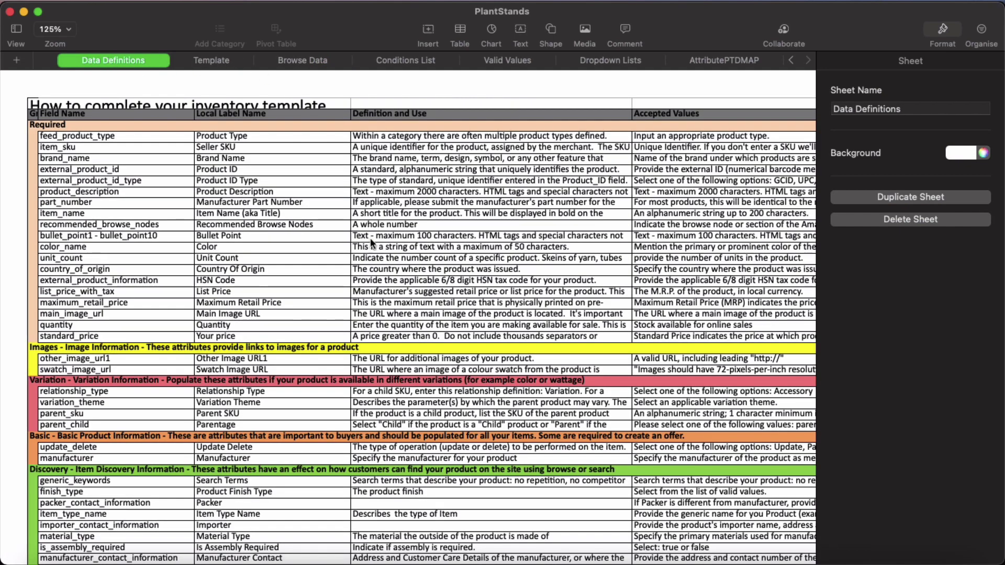
scroll(168, 143, "down", 1)
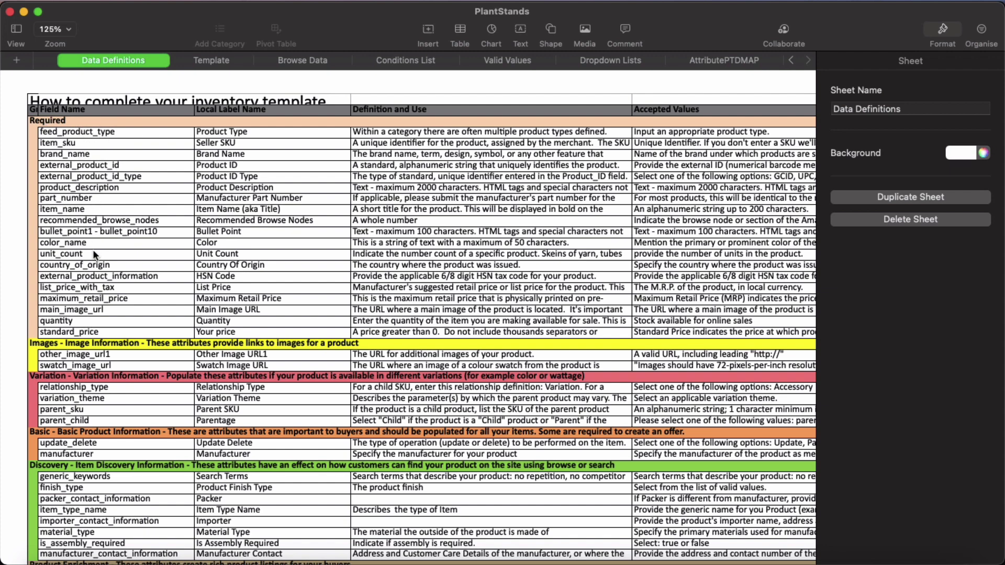
scroll(131, 262, "down", 1)
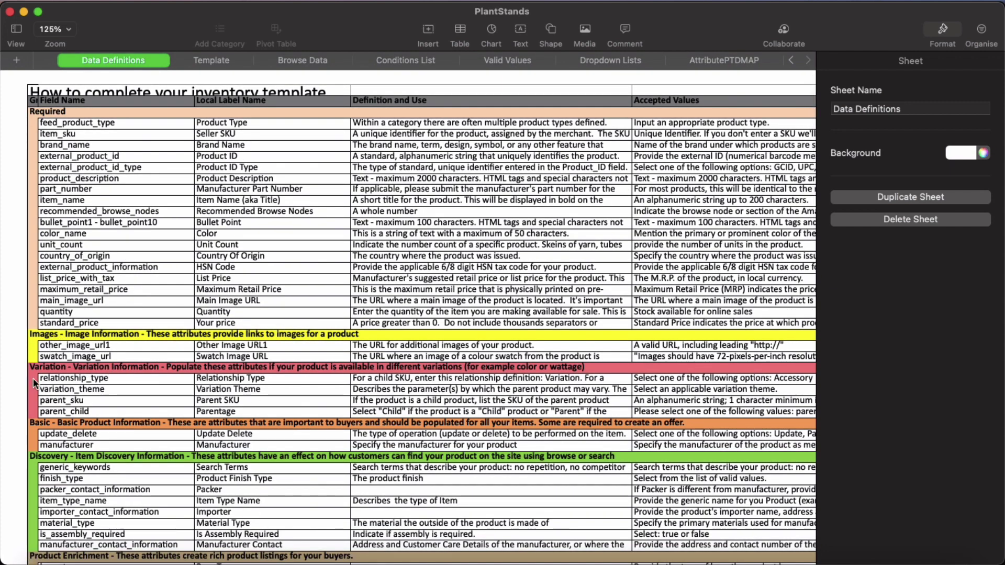
scroll(90, 391, "down", 3)
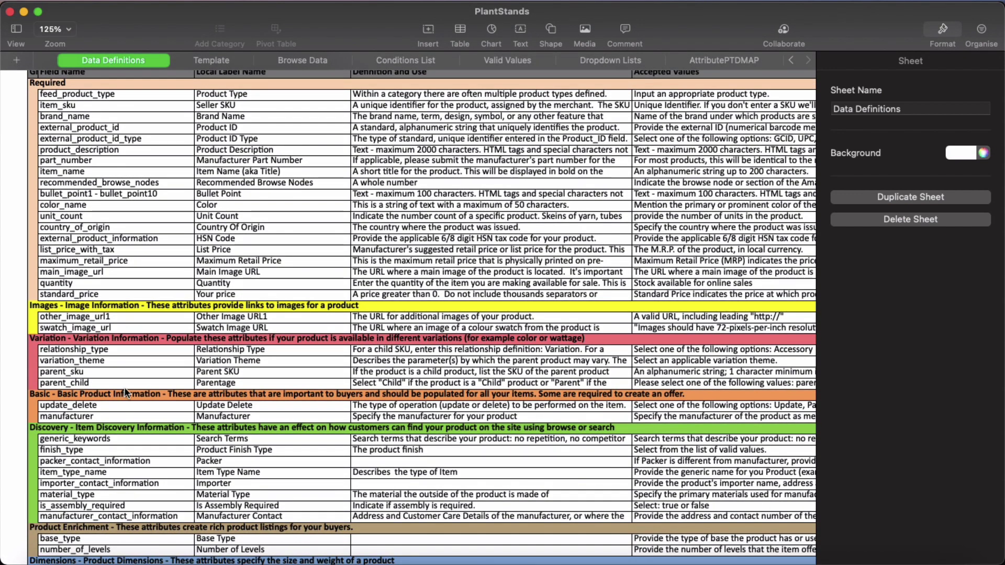
scroll(124, 387, "down", 10)
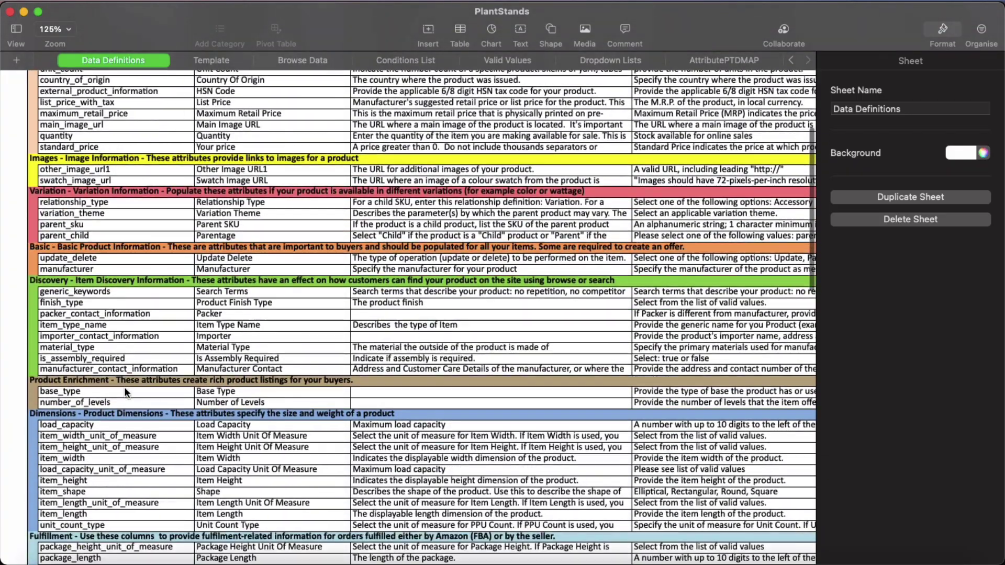
scroll(124, 387, "down", 4)
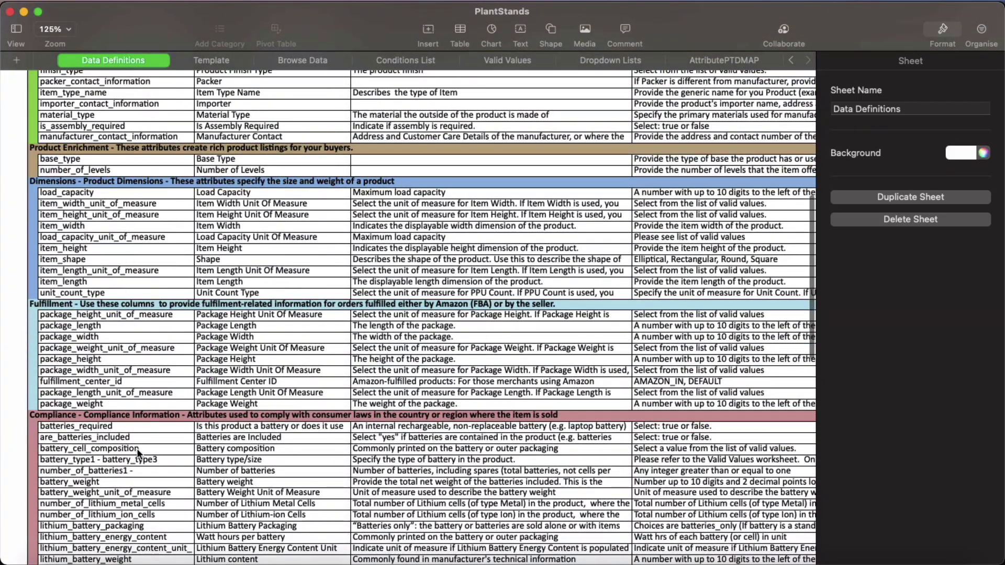
scroll(159, 308, "down", 4)
scroll(159, 308, "up", 4)
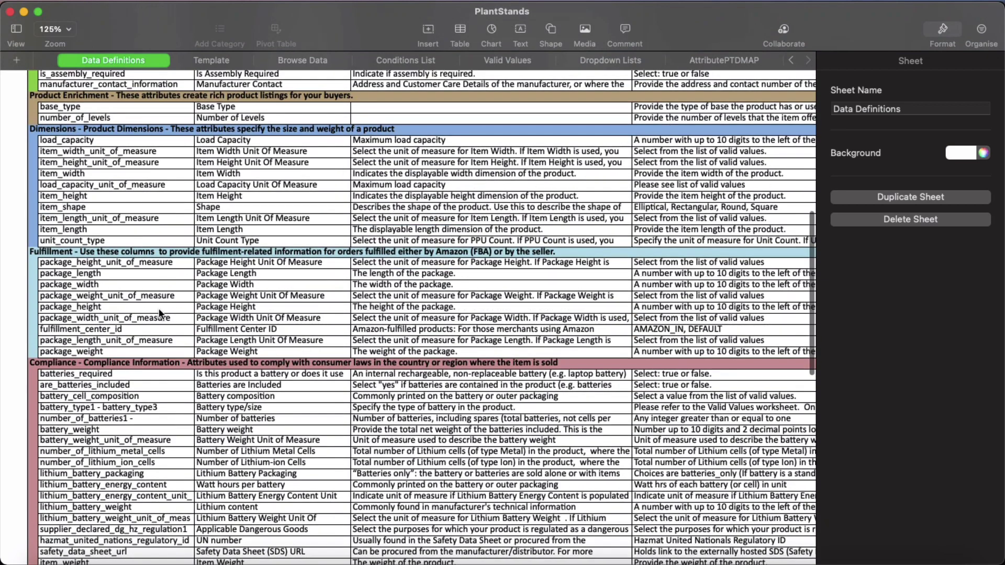
scroll(159, 309, "up", 15)
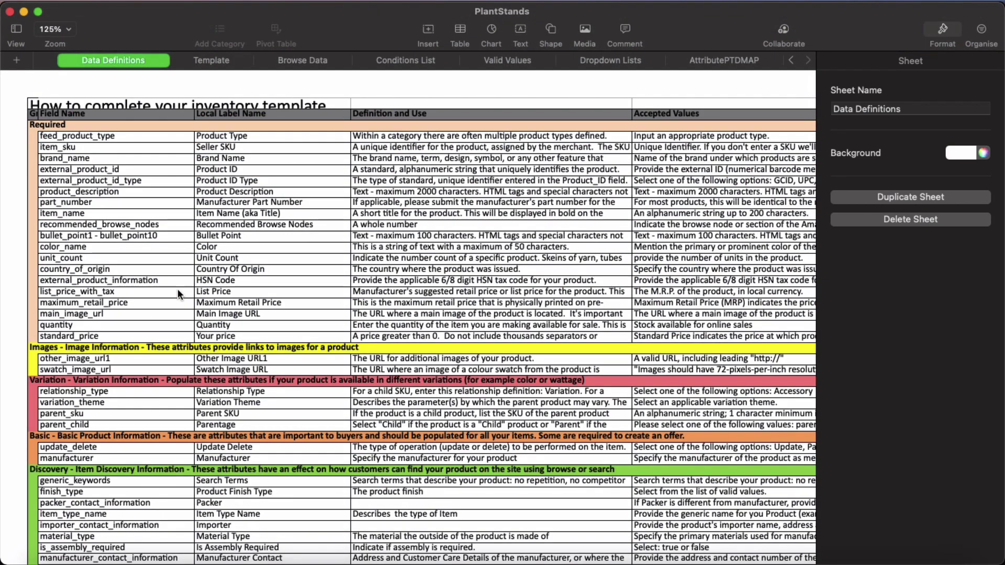
Open the Instructions sheet and read the guidance on using the inventory file template.
scroll(352, 61, "right", 5)
left_click(352, 61)
left_click(420, 60)
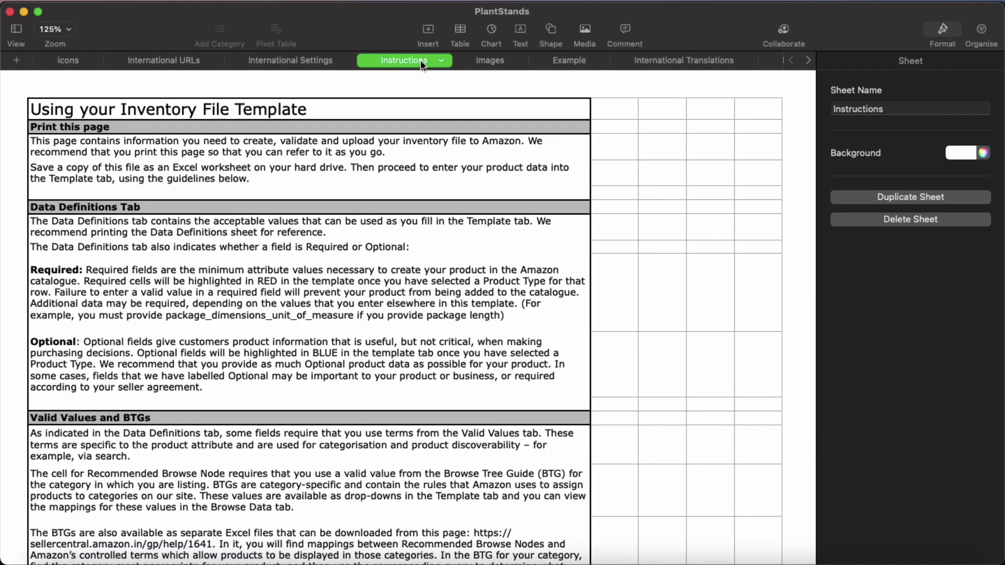
scroll(396, 219, "down", 2)
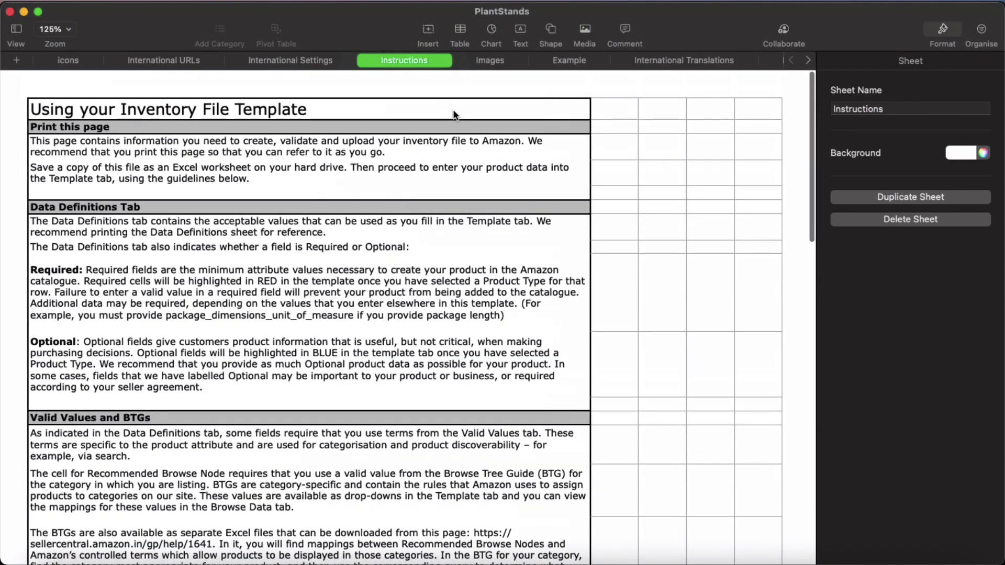
Review the image standards on the Images sheet and the sample product rows and columns on the Example sheet.
left_click(490, 60)
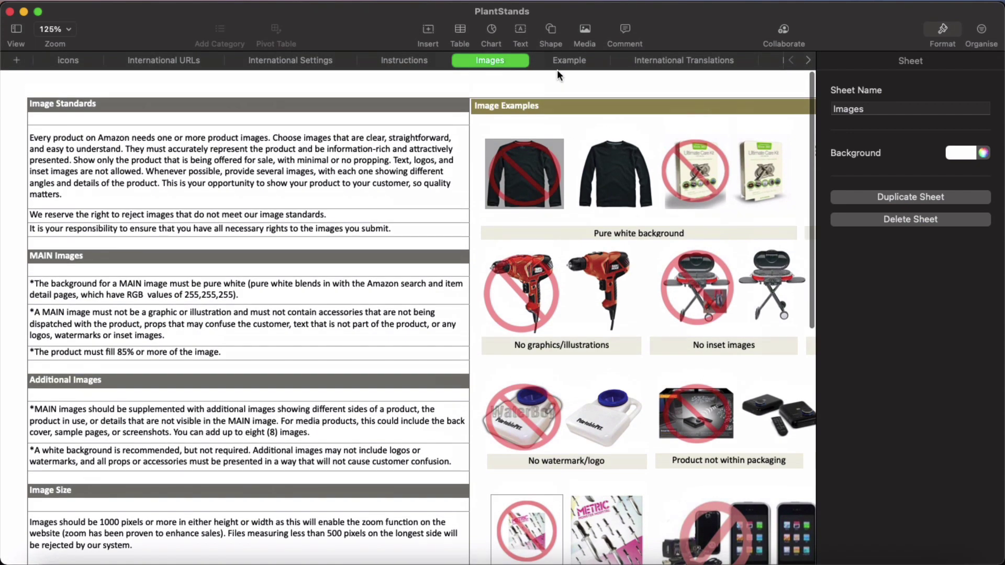
left_click(568, 60)
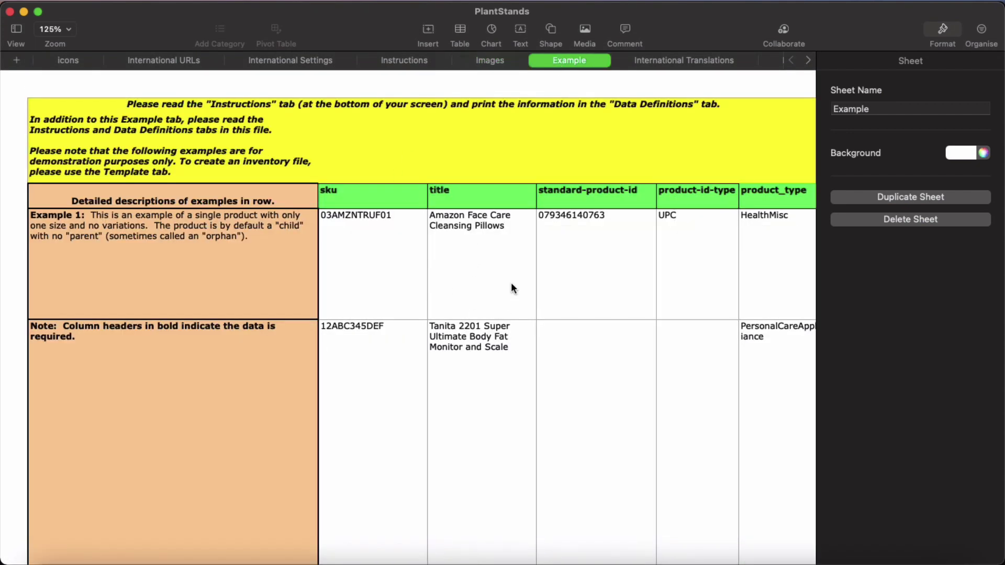
scroll(362, 273, "right", 5)
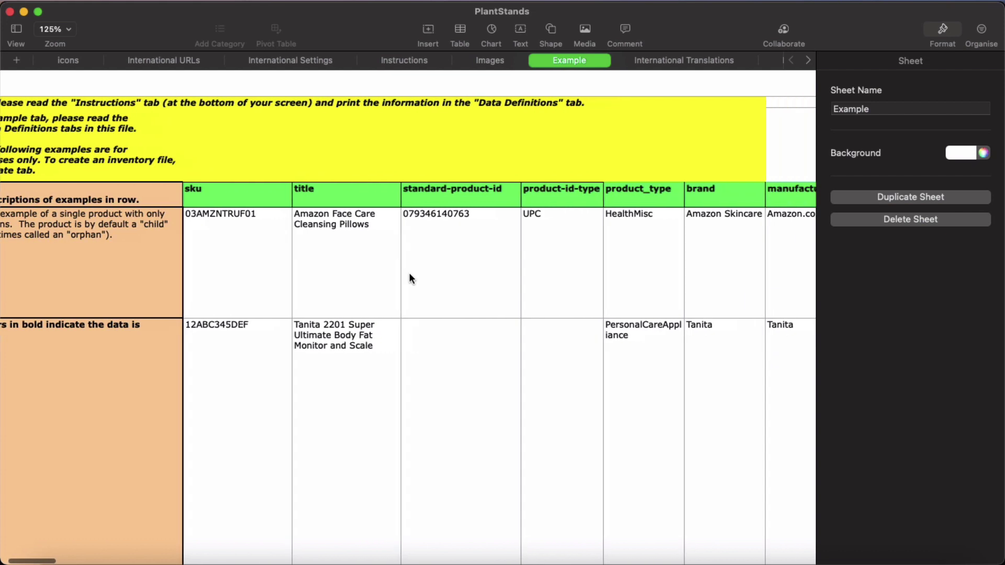
scroll(378, 230, "right", 15)
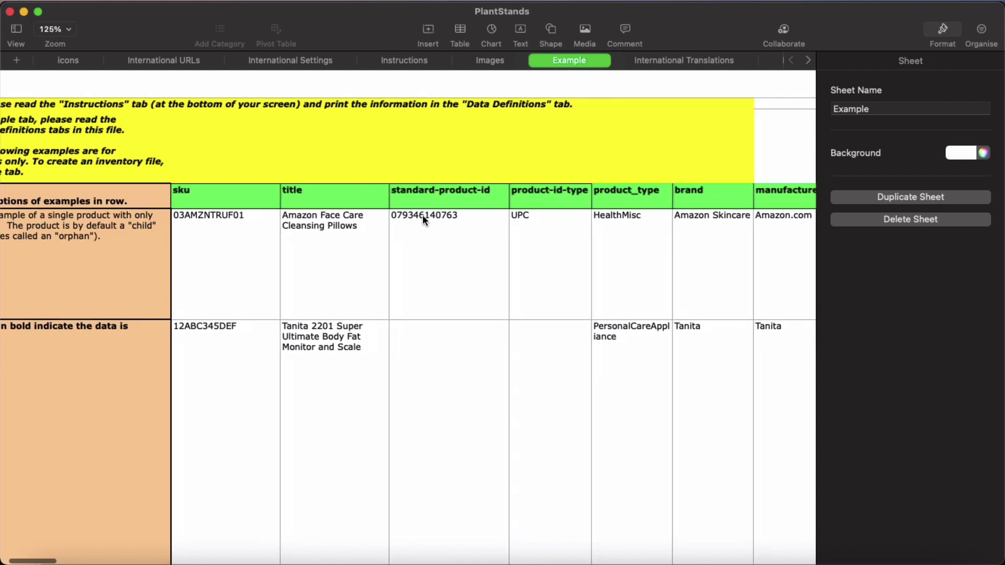
scroll(342, 244, "right", 10)
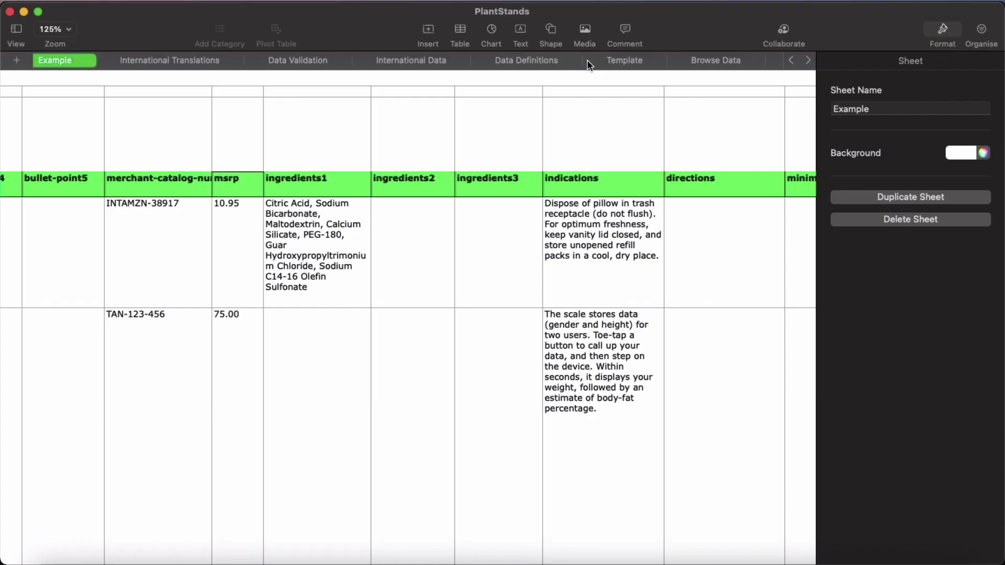
Examine the Template sheet's column headers through the image columns, comparing them with the field list on the Data Definitions sheet.
scroll(589, 62, "right", 5)
scroll(590, 63, "right", 5)
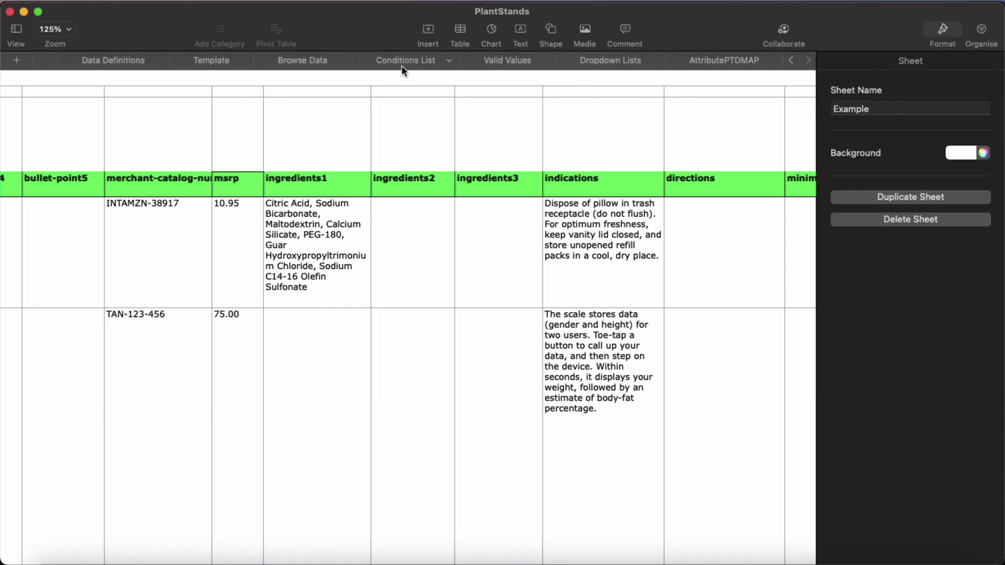
left_click(219, 62)
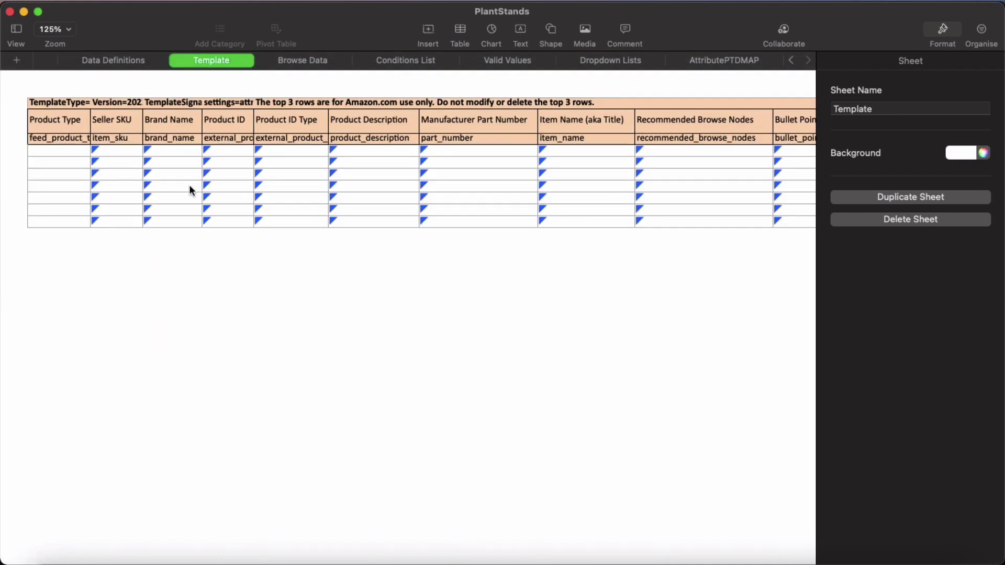
left_click(93, 118)
left_click(128, 62)
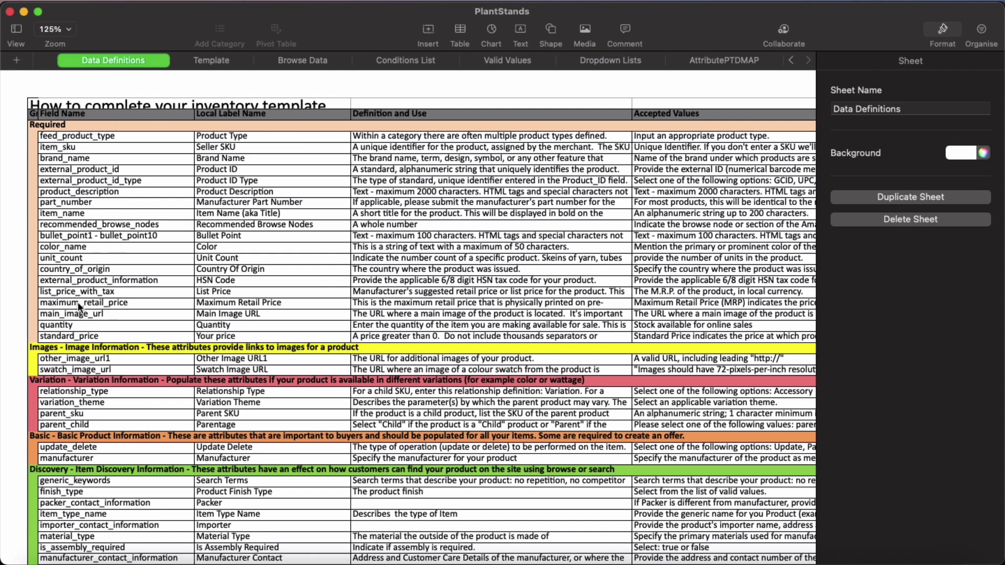
left_click(225, 61)
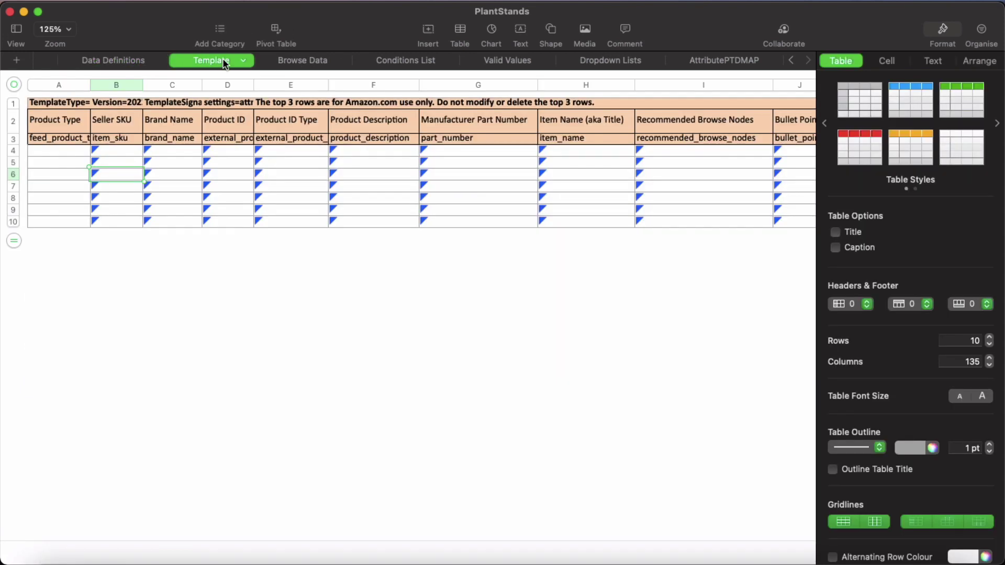
scroll(430, 137, "right", 15)
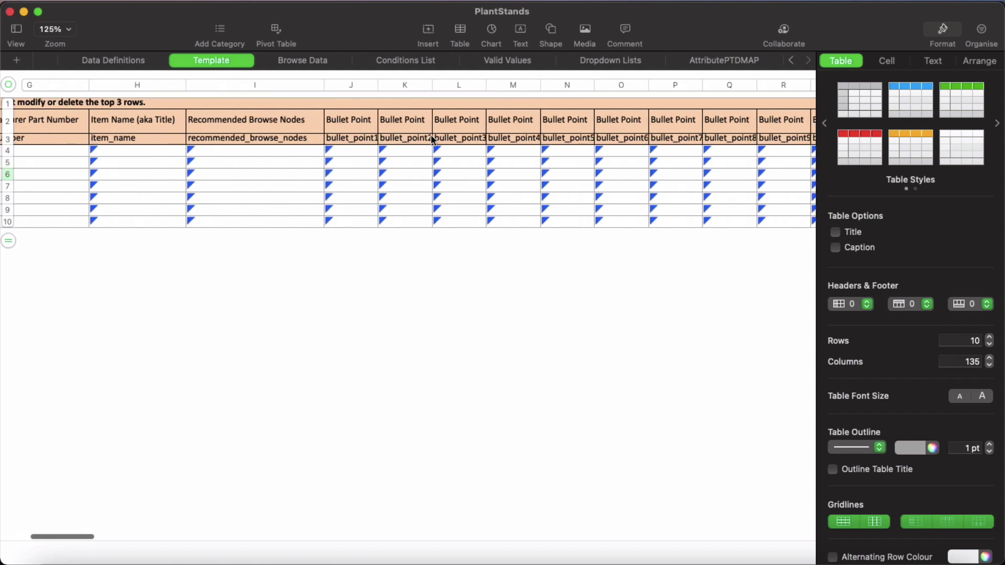
scroll(432, 140, "right", 10)
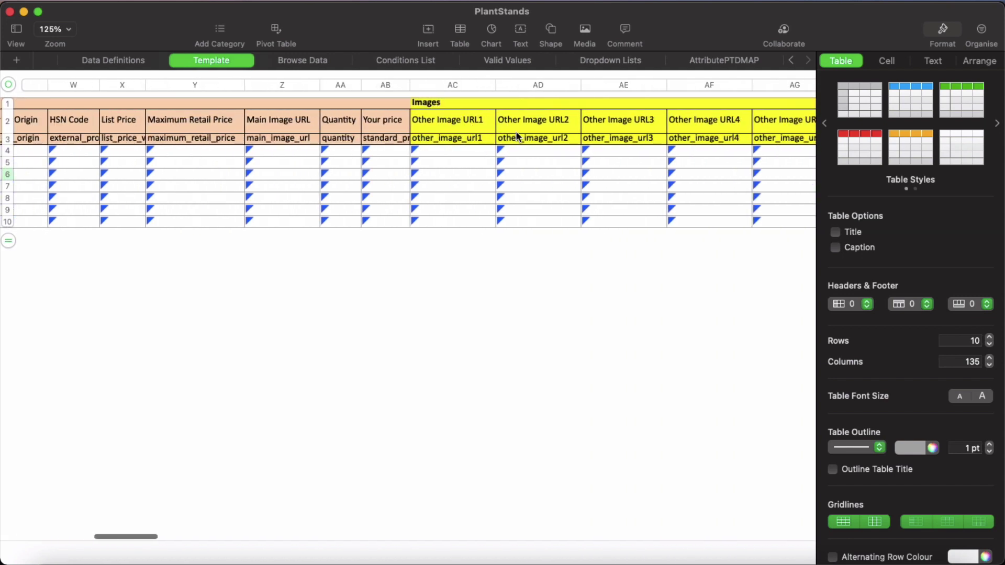
scroll(516, 133, "right", 8)
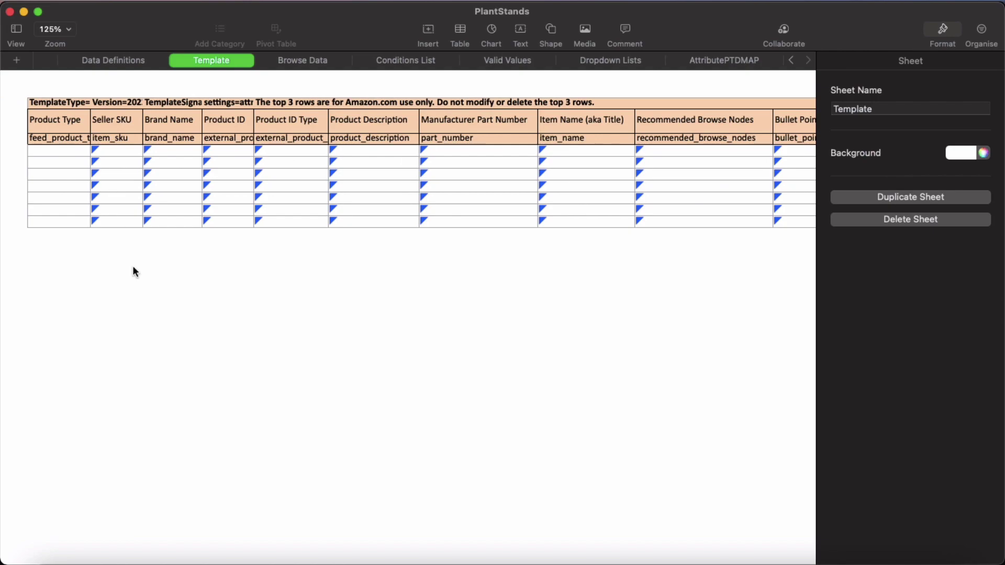
Check the listings in Safari, return to Numbers, widen the Product Type column and set row 4's product type to itemstand.
left_click(119, 554)
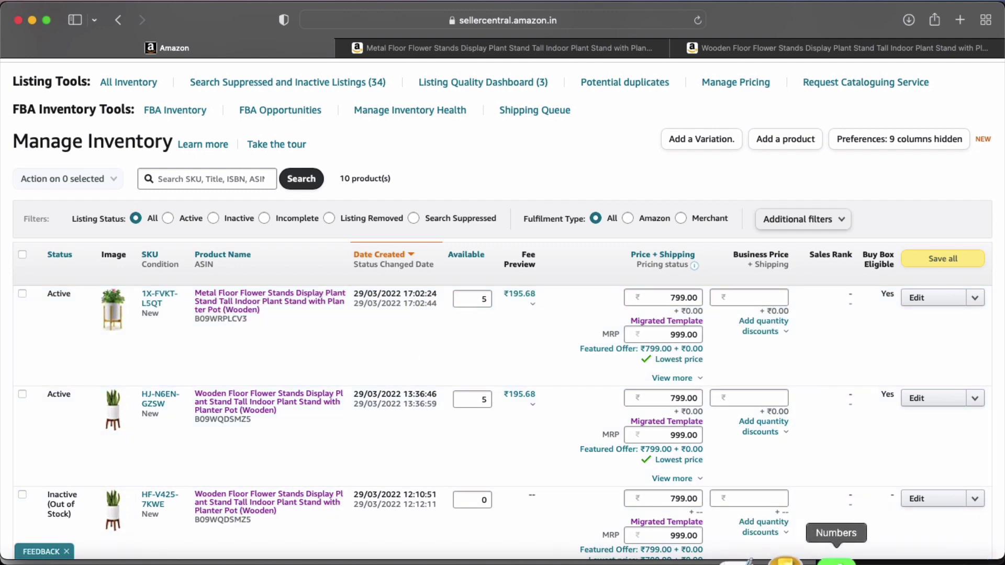
left_click(836, 560)
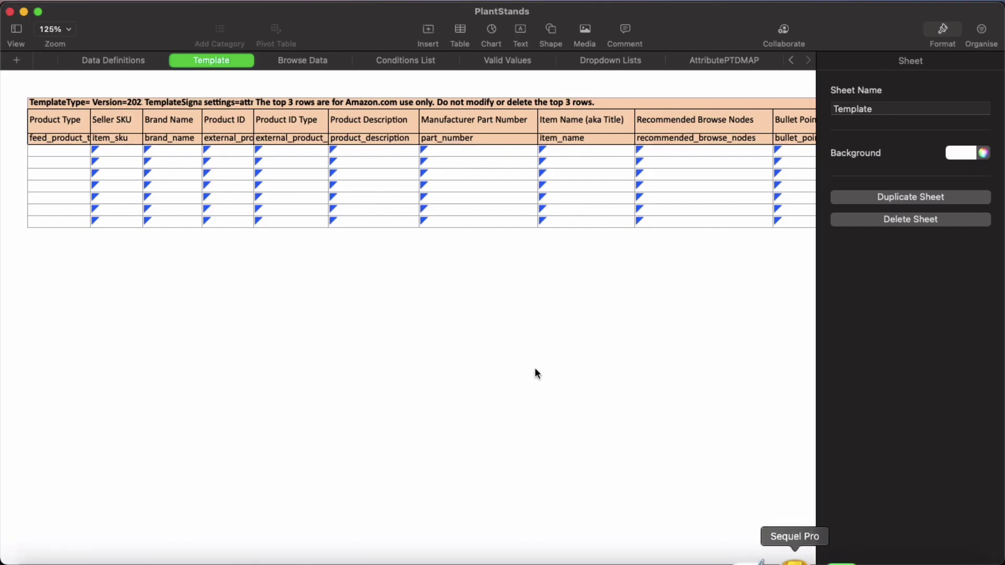
left_click(76, 149)
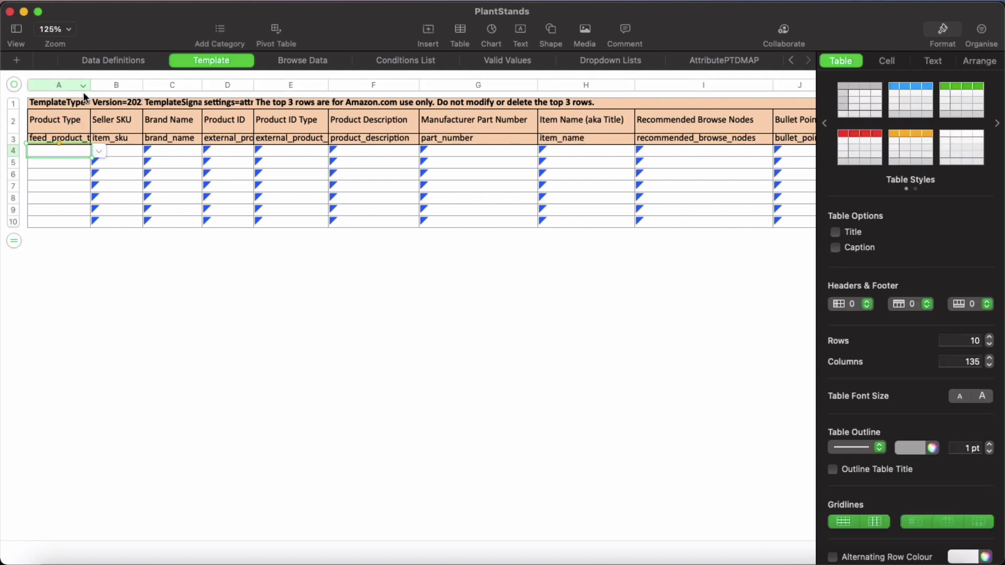
left_click_drag(89, 84, 127, 85)
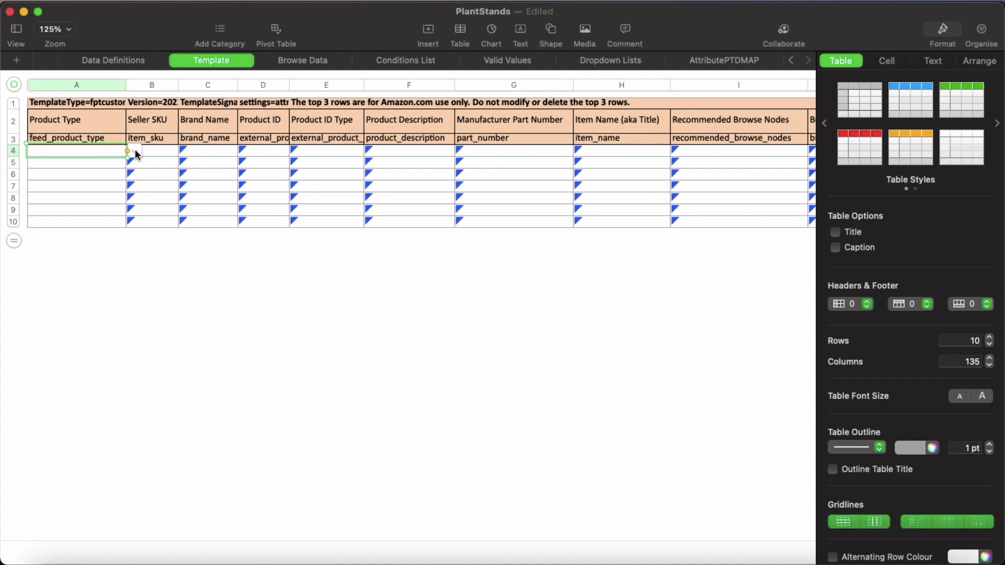
left_click(136, 153)
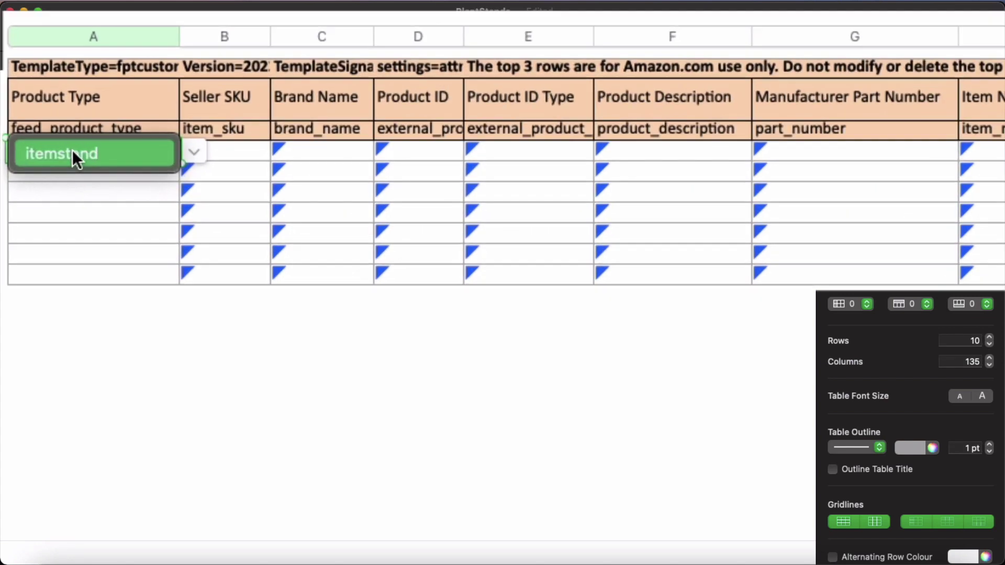
left_click(73, 153)
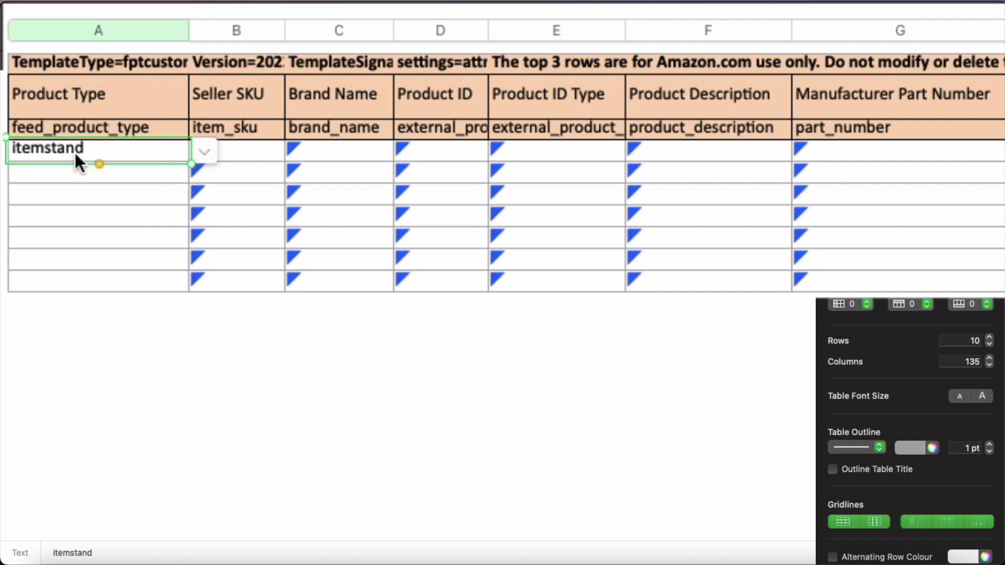
left_click(80, 169)
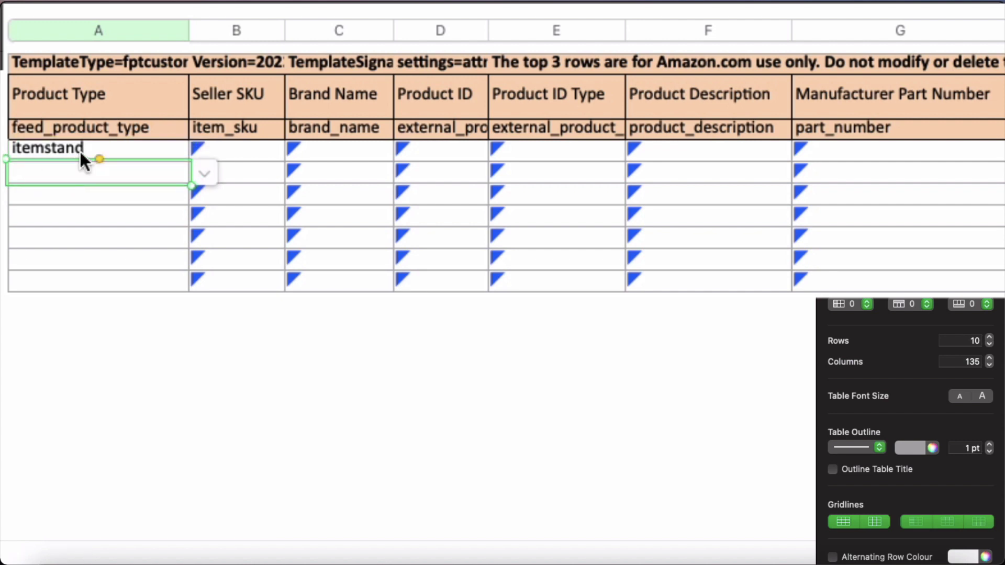
left_click(124, 149)
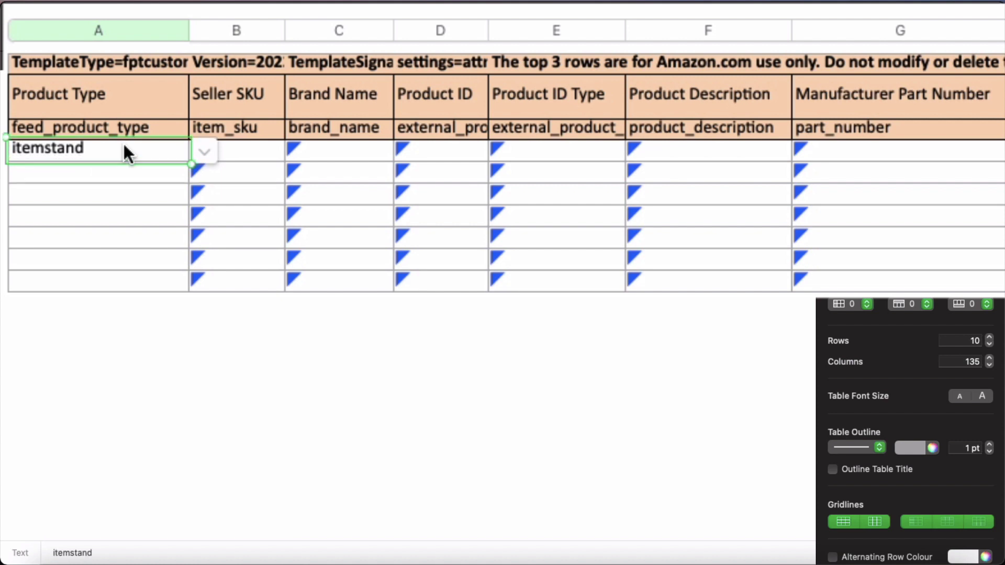
Widen the Seller SKU, Brand Name and Product ID columns, and fill row 4 with SKU Wooden_planter and brand name Generic.
left_click(208, 152)
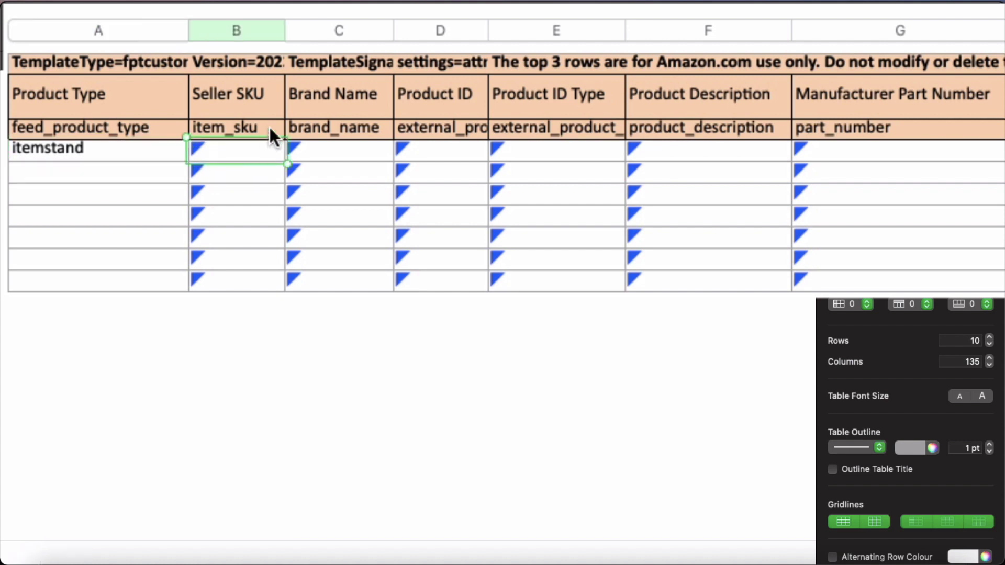
double_click(285, 29)
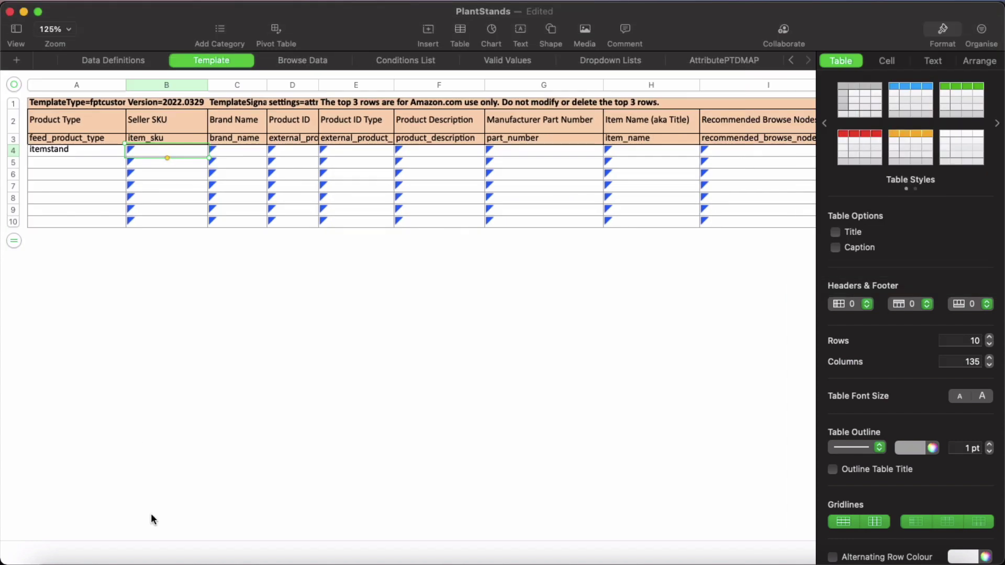
left_click(117, 559)
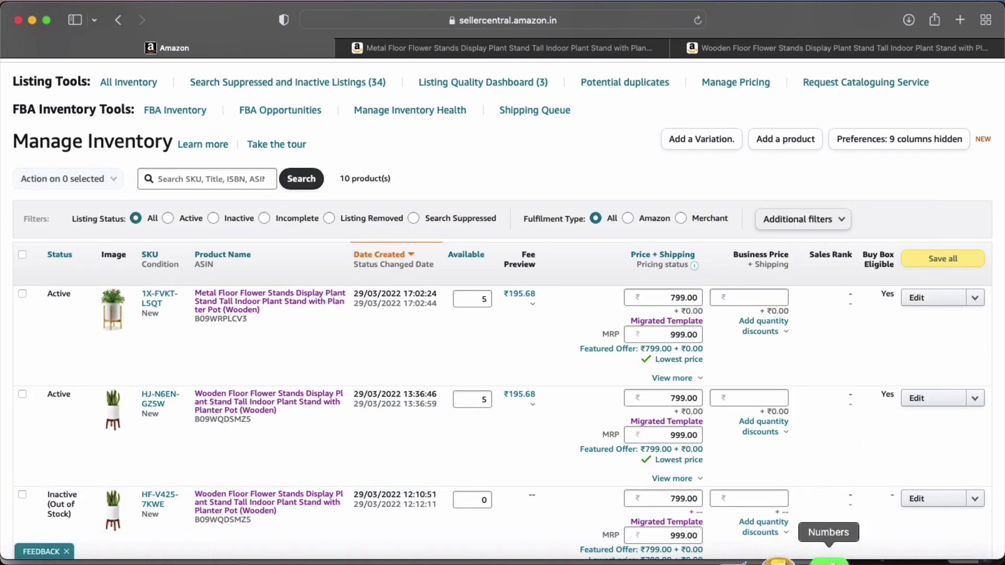
left_click(829, 562)
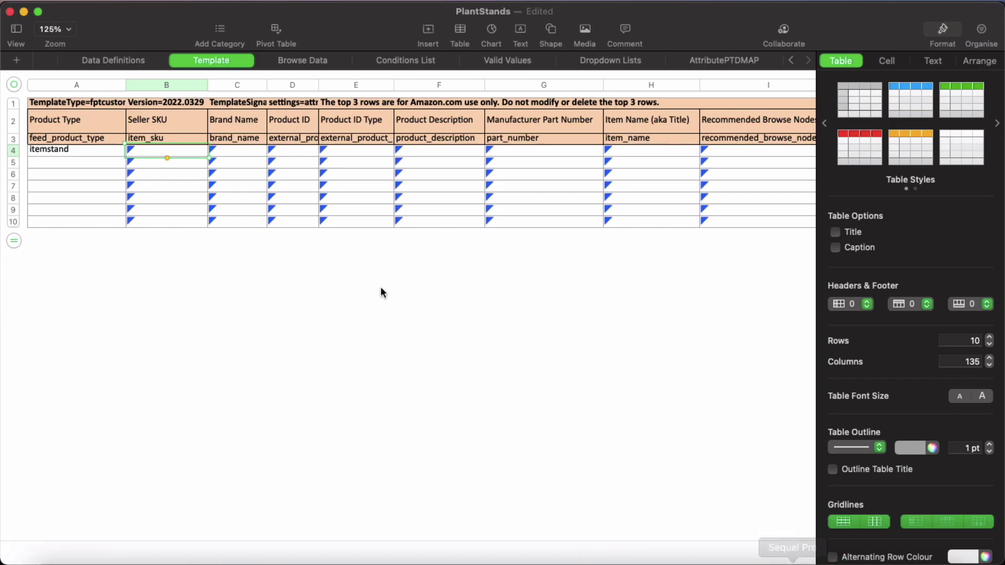
double_click(198, 149)
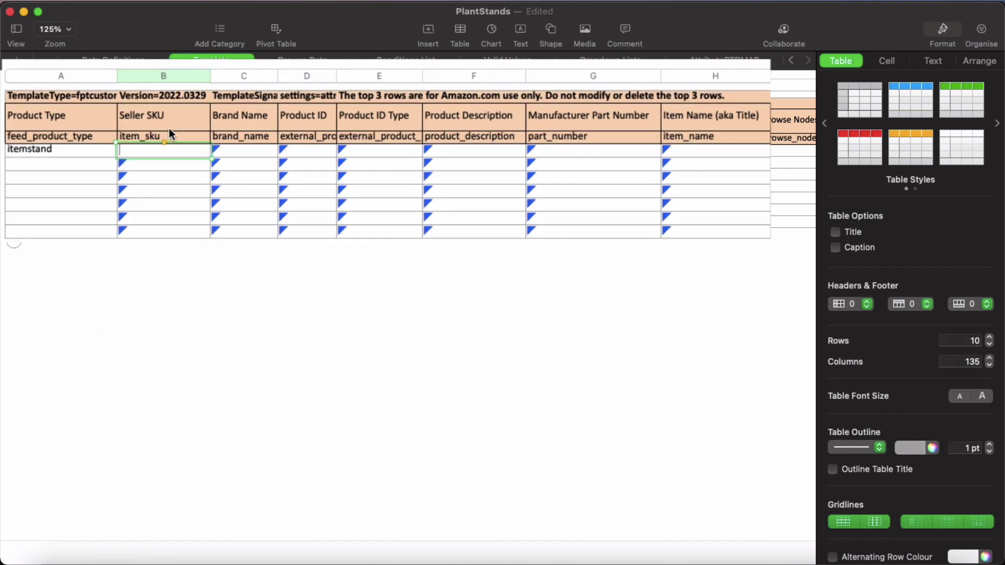
type("Wooden_pla")
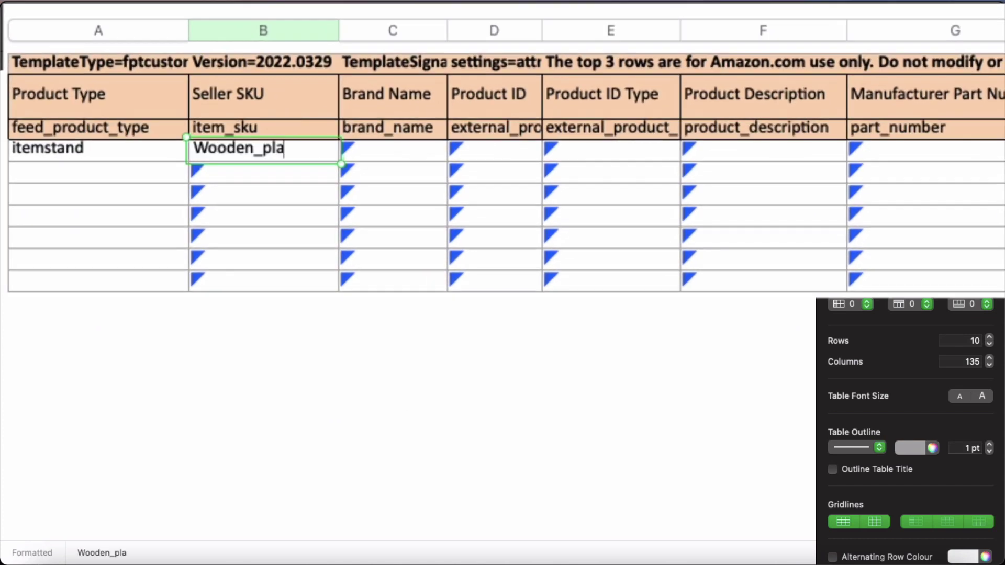
type("nter")
left_click(403, 148)
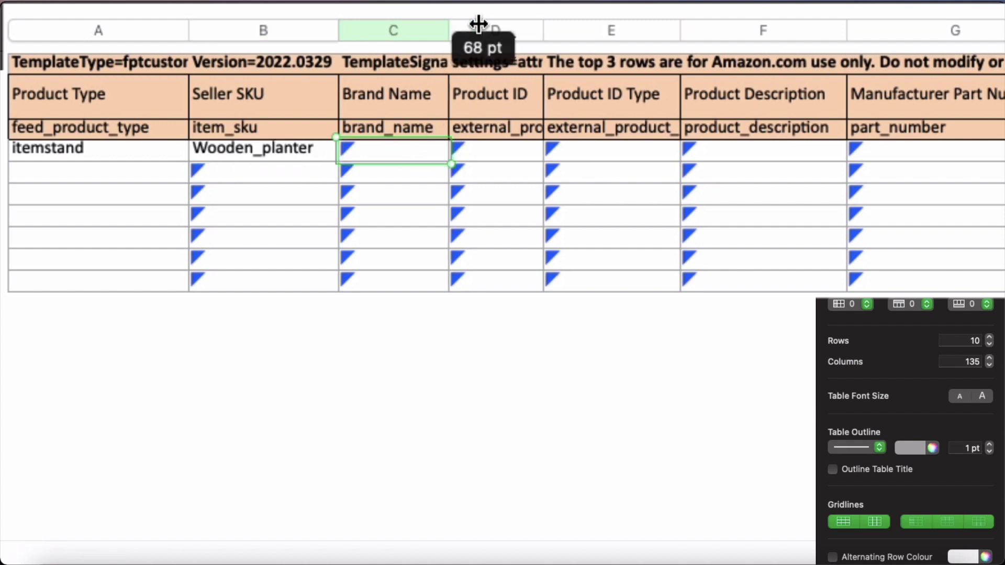
double_click(450, 24)
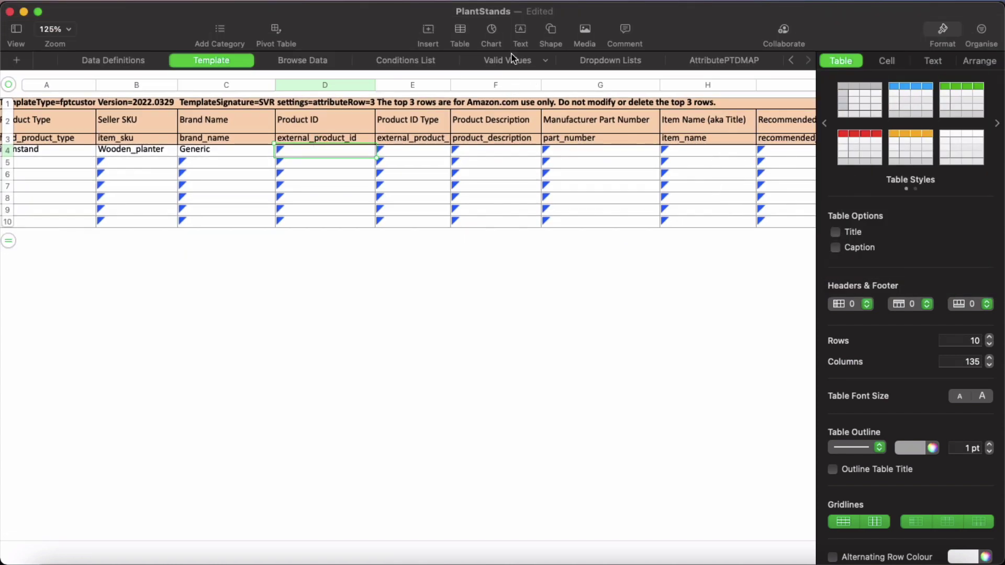
Look up the accepted product type and Product ID Type options on the Valid Values sheet, and return to the Template sheet.
left_click(511, 59)
scroll(377, 174, "left", 5)
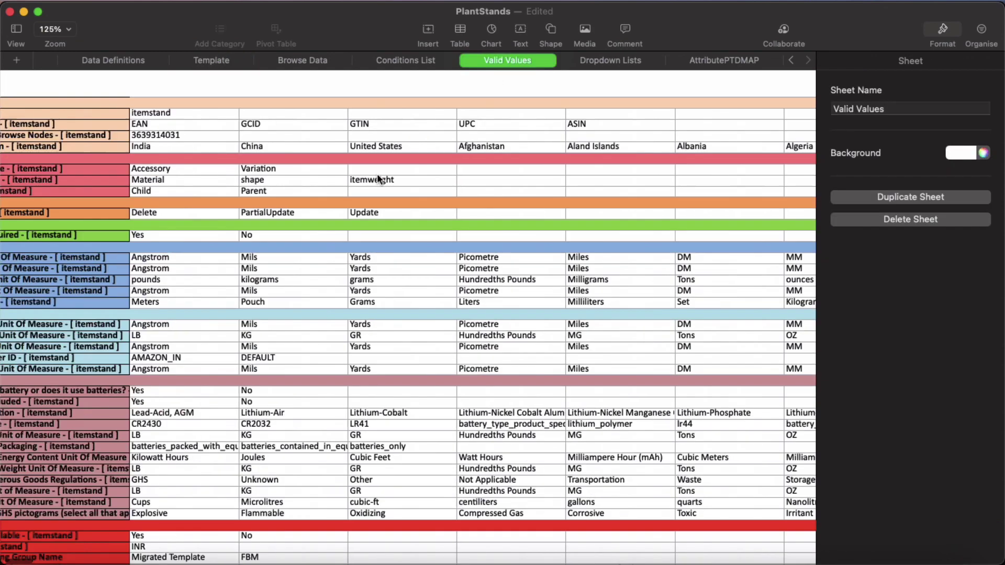
left_click(68, 126)
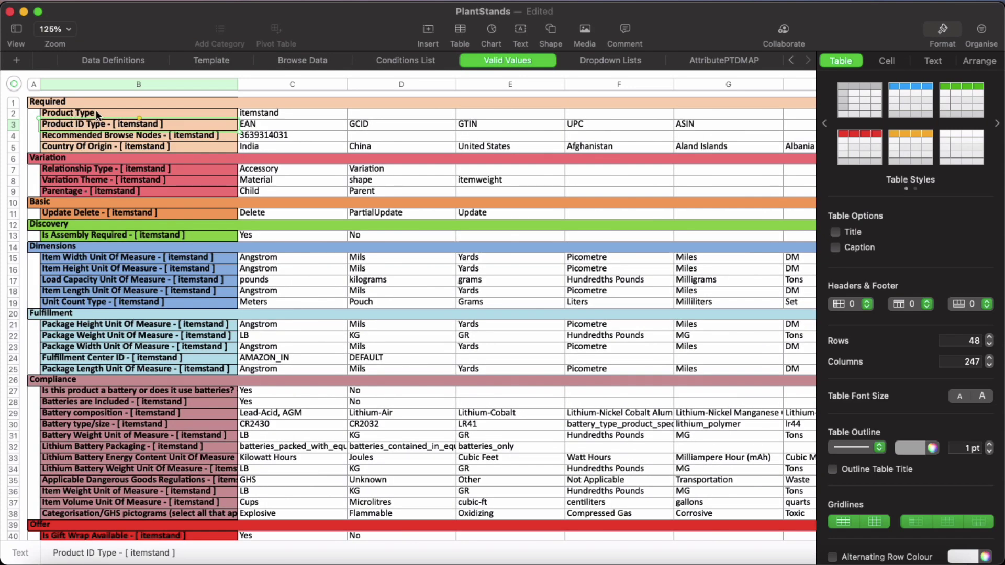
left_click(71, 115)
double_click(274, 113)
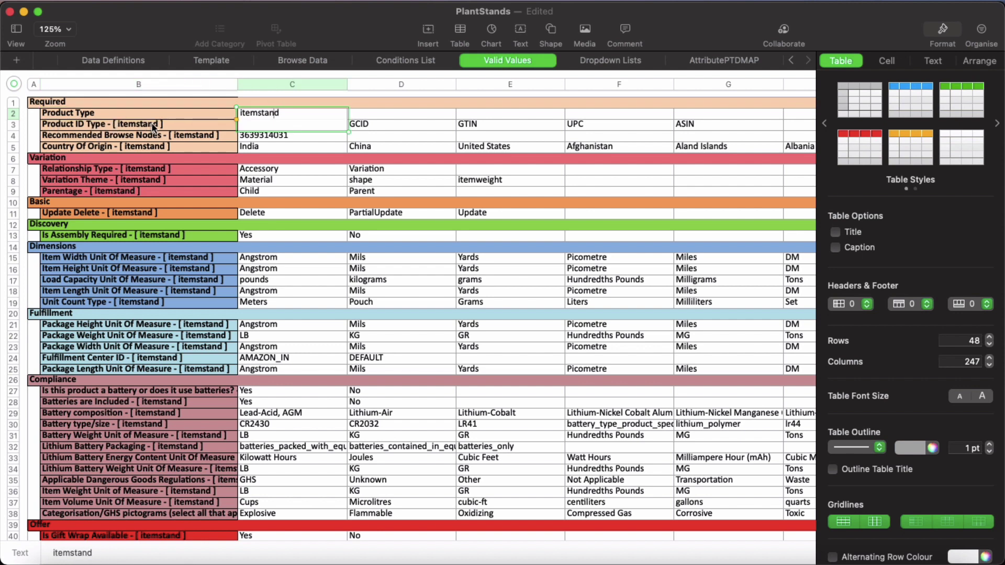
left_click(372, 122)
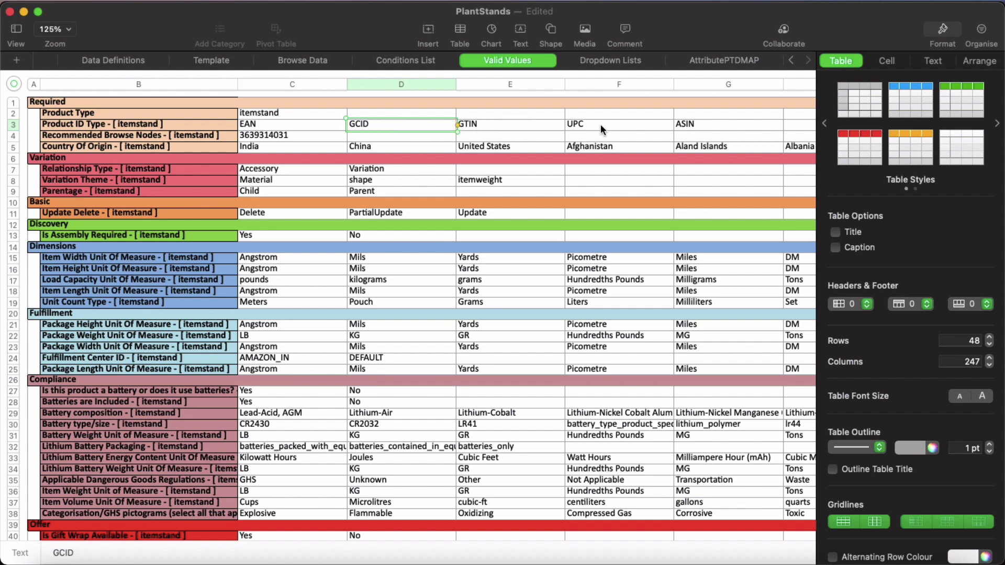
scroll(601, 124, "right", 2)
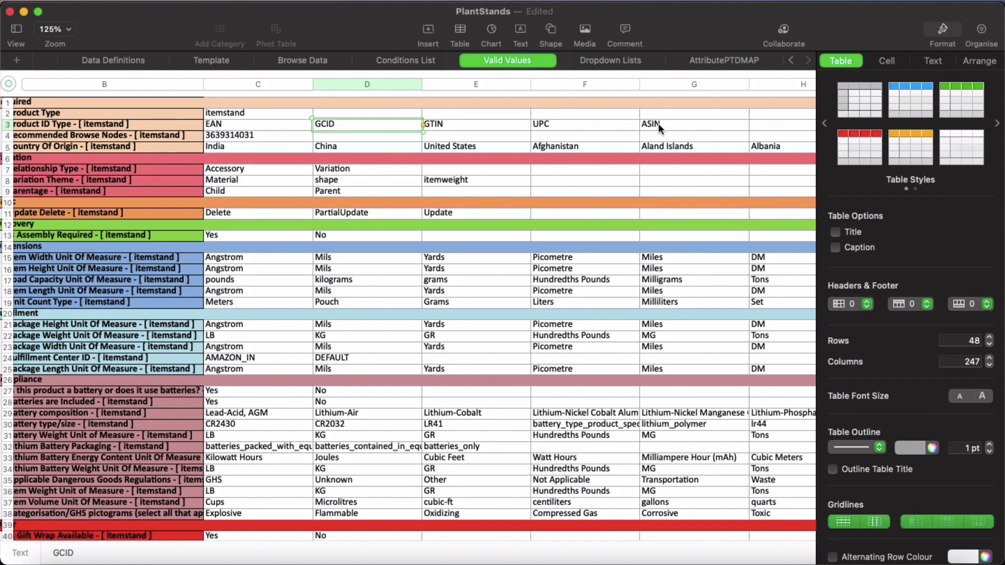
scroll(410, 116, "left", 2)
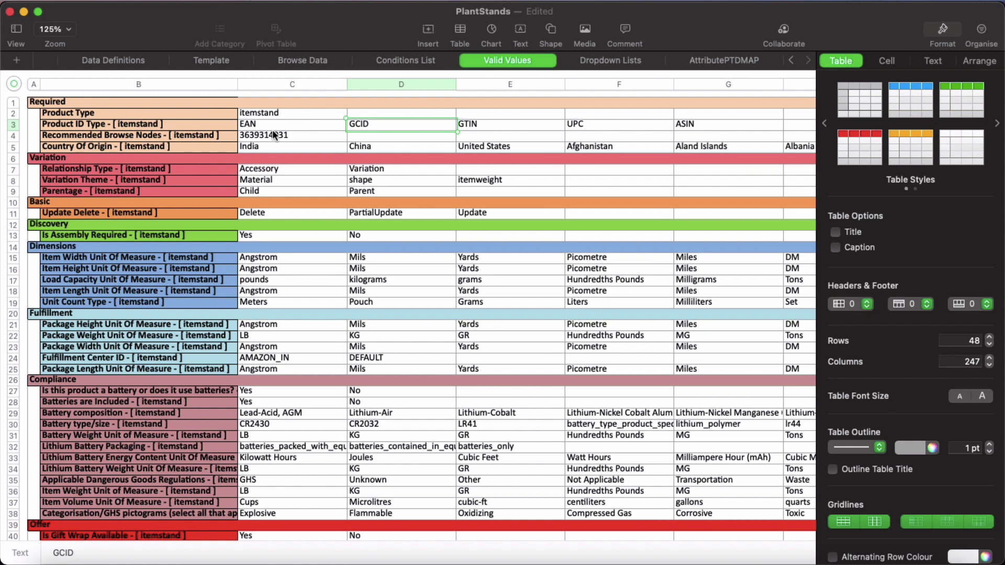
left_click(231, 60)
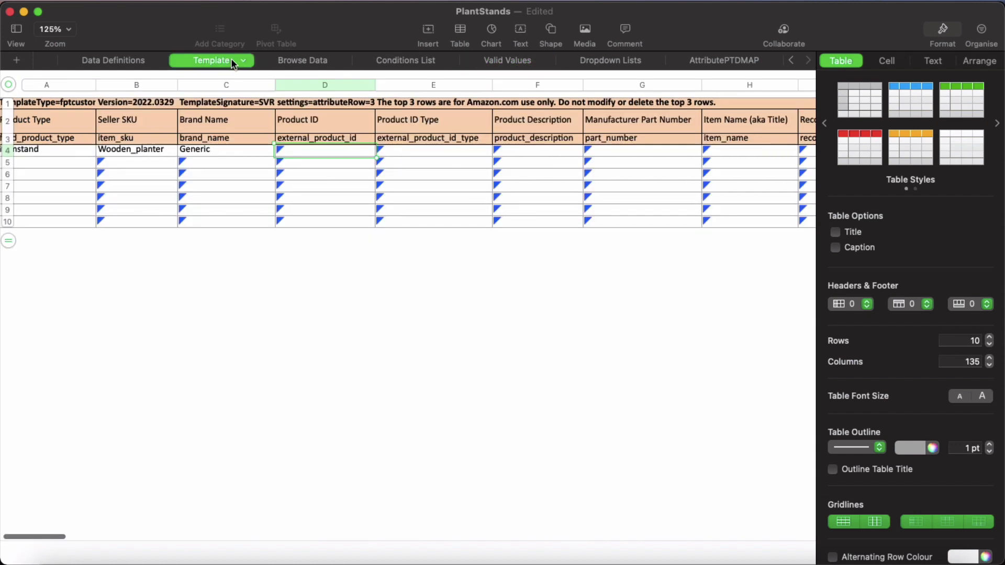
Widen the Template sheet's Product Description column so a longer description fits.
scroll(422, 150, "right", 1)
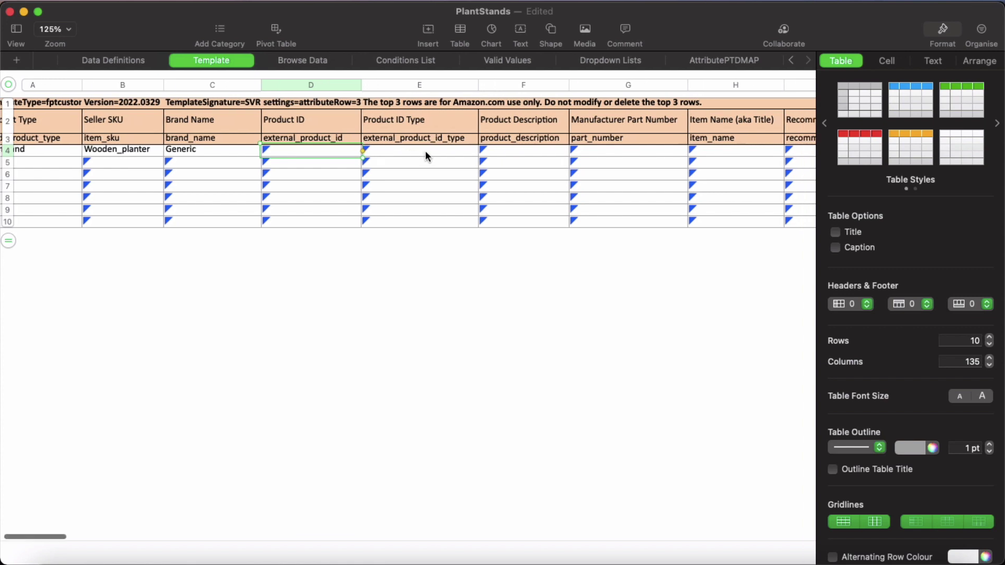
scroll(426, 156, "right", 1)
scroll(439, 152, "right", 5)
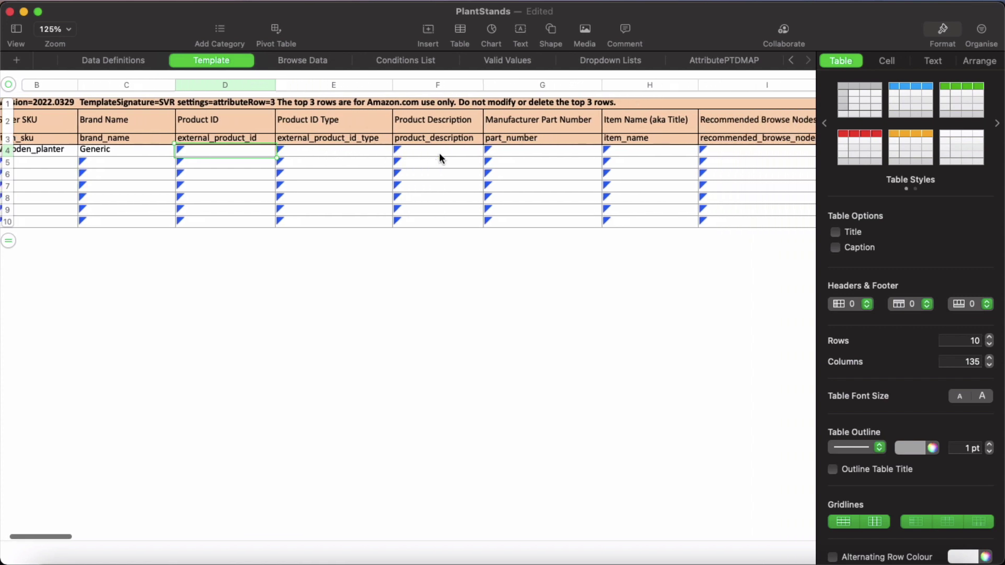
left_click(450, 149)
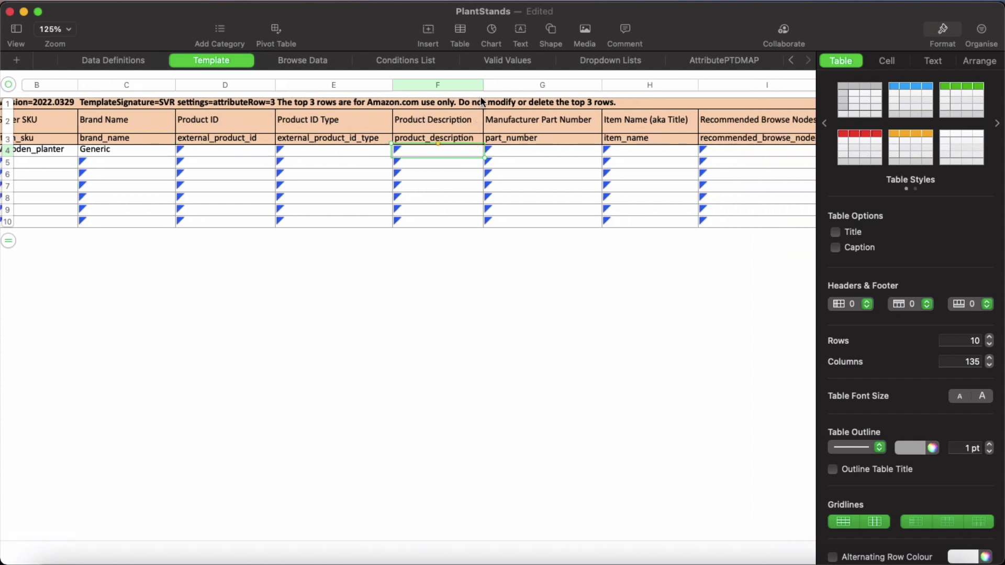
left_click_drag(483, 84, 546, 85)
Copy row 4's Seller SKU, Wooden_planter, into the Manufacturer Part Number cell of the same row.
scroll(548, 157, "right", 8)
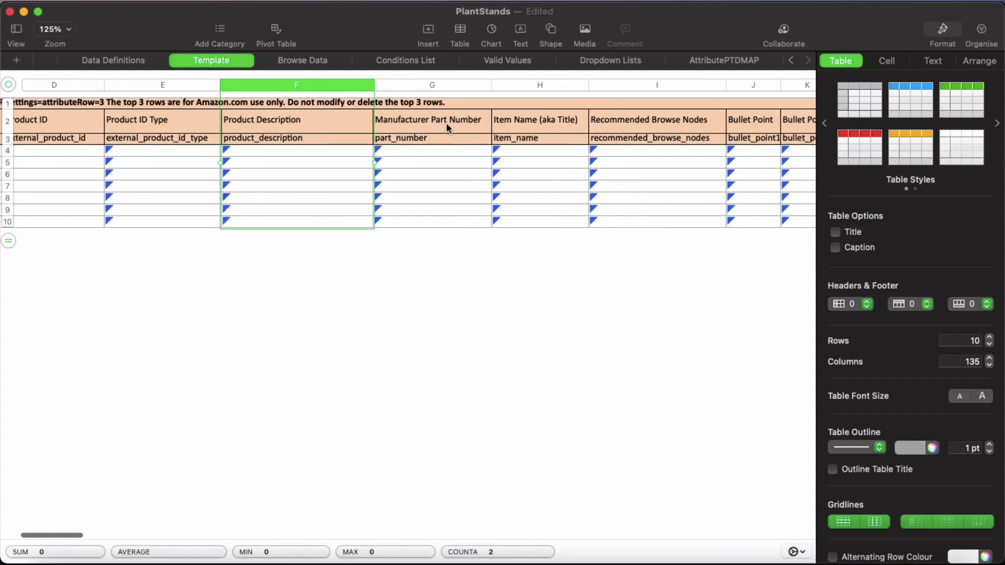
left_click(423, 148)
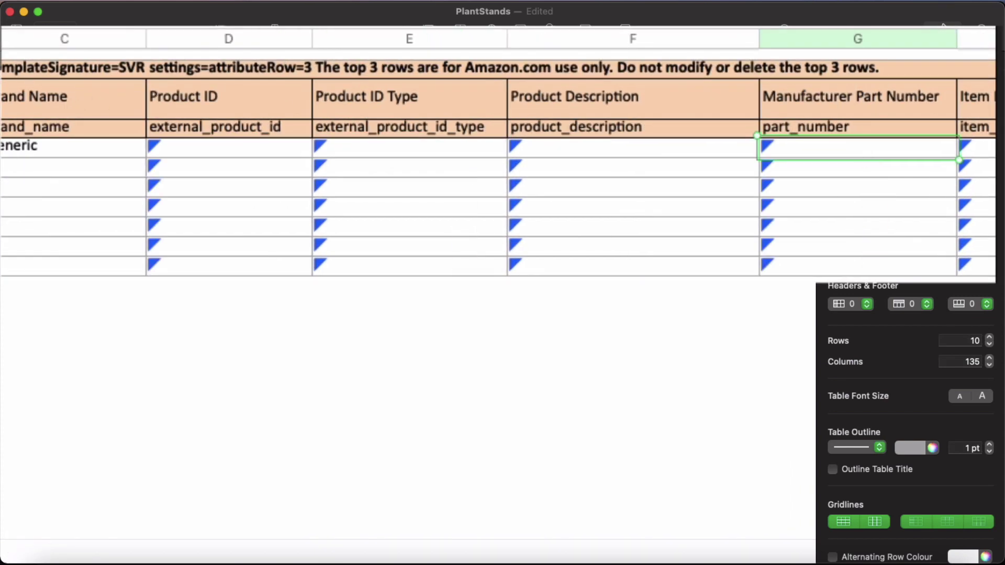
left_click(36, 149)
key("super+c")
left_click(774, 144)
key("super+v")
Fill row 4's Item Name with the title "Metal Floor Flower Stands Display Plant Stand Tall Indoor Plant Stand with Planter Pot" from TextEdit, and narrow the column.
scroll(529, 144, "right", 1)
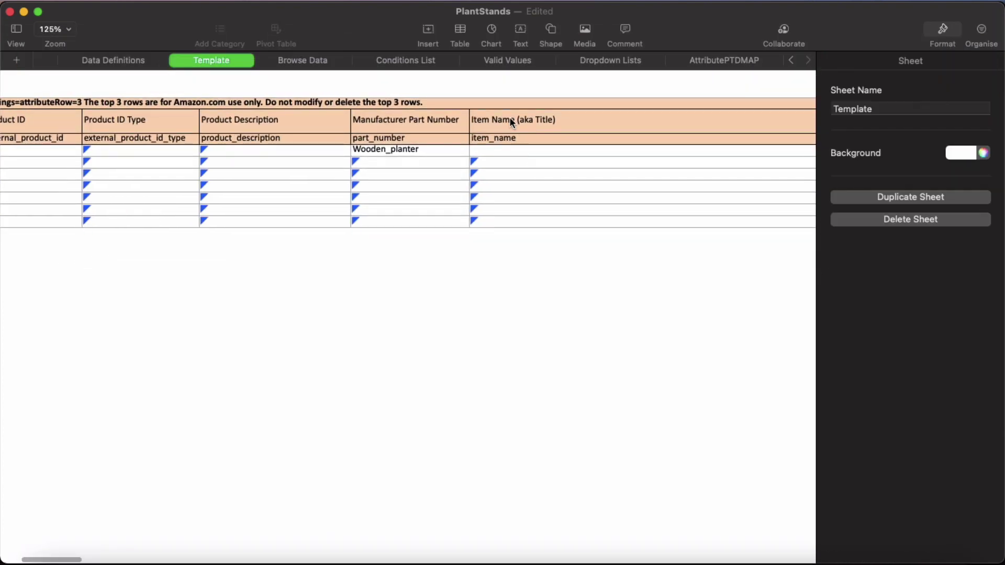
left_click(545, 153)
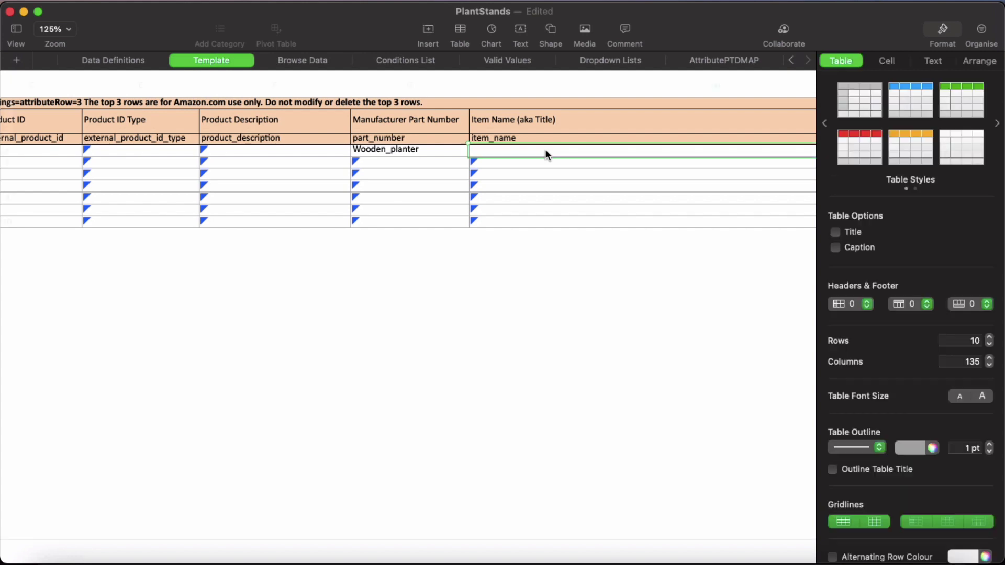
scroll(546, 149, "right", 5)
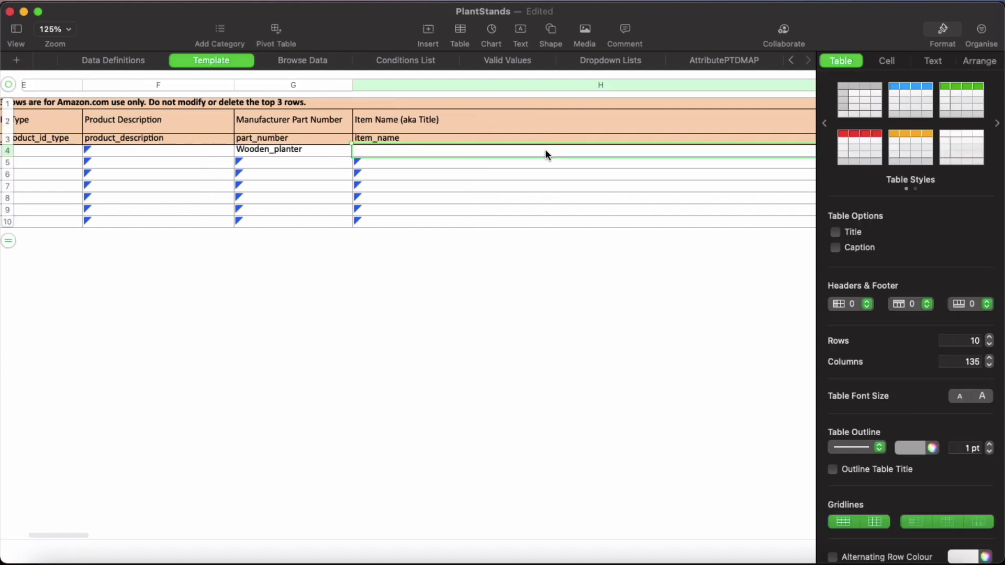
left_click(758, 553)
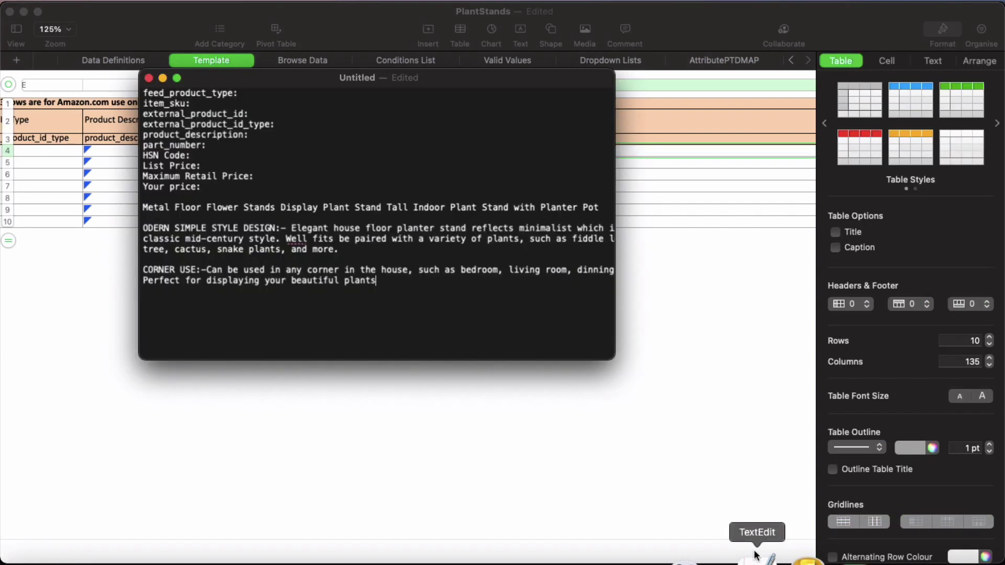
triple_click(357, 209)
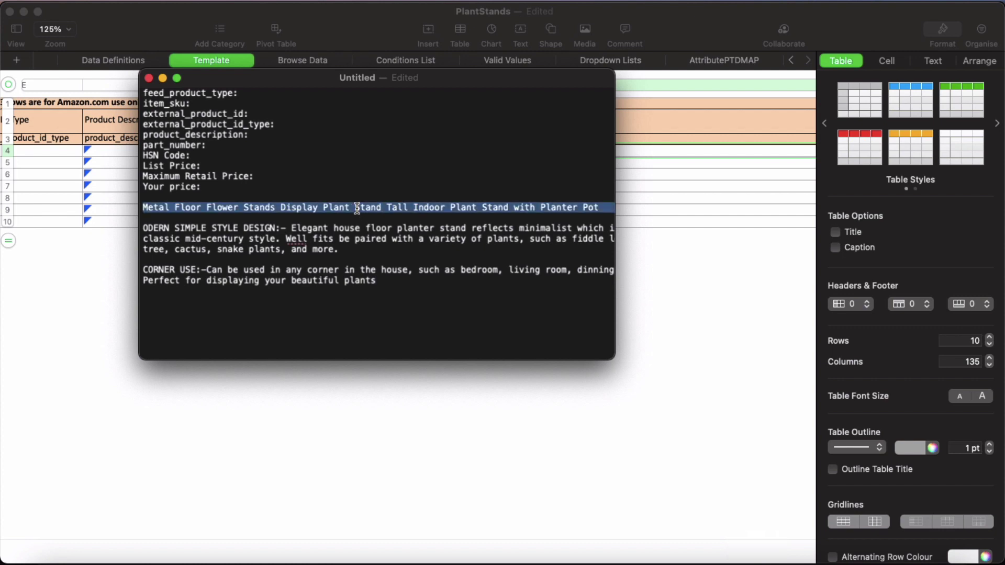
left_click(680, 242)
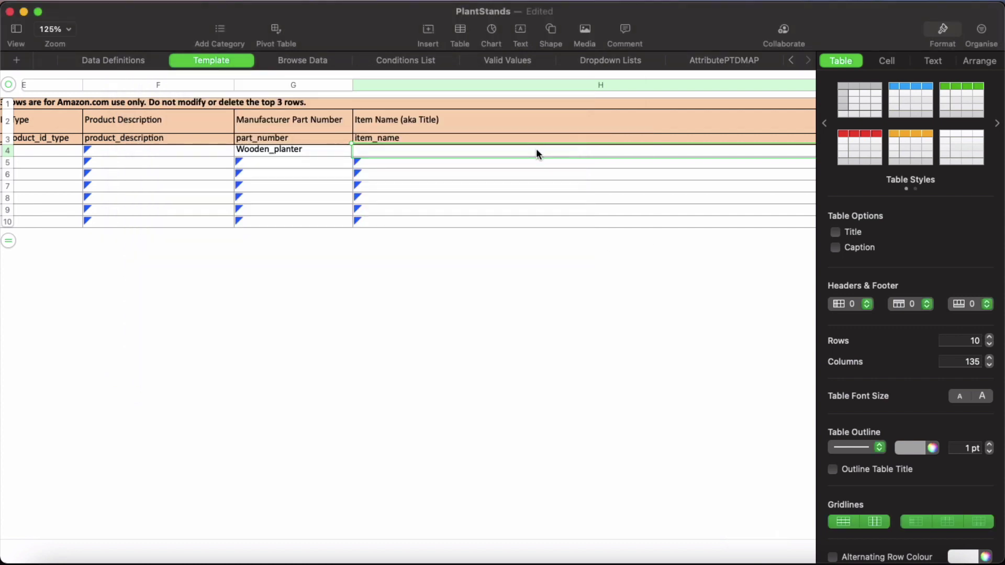
key("super+v")
scroll(595, 190, "right", 5)
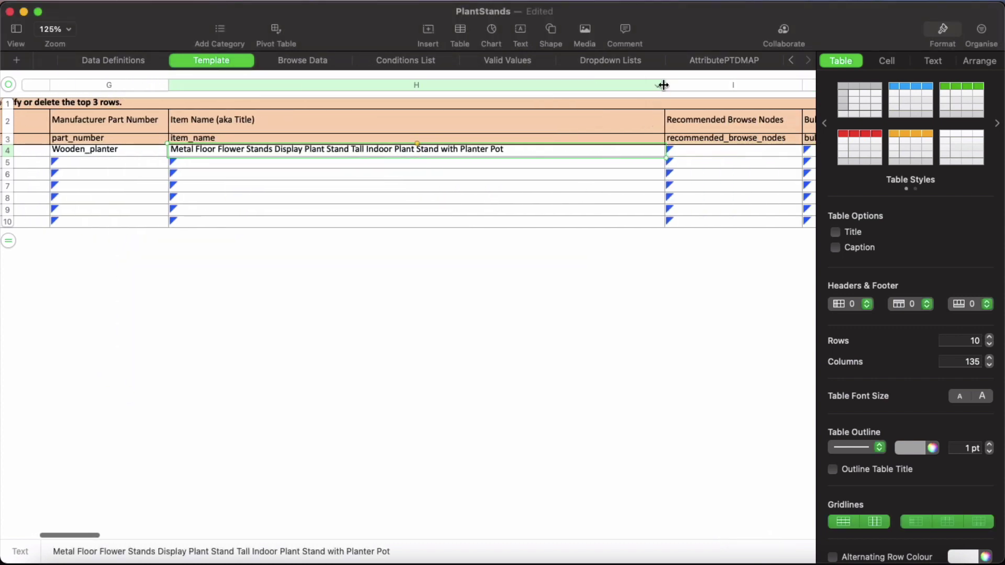
left_click_drag(664, 85, 531, 85)
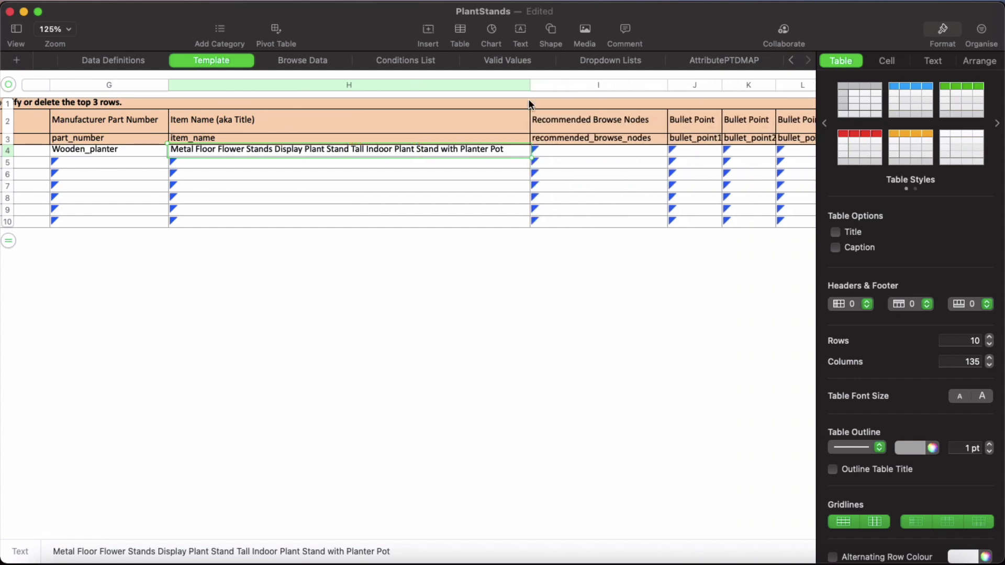
left_click(620, 153)
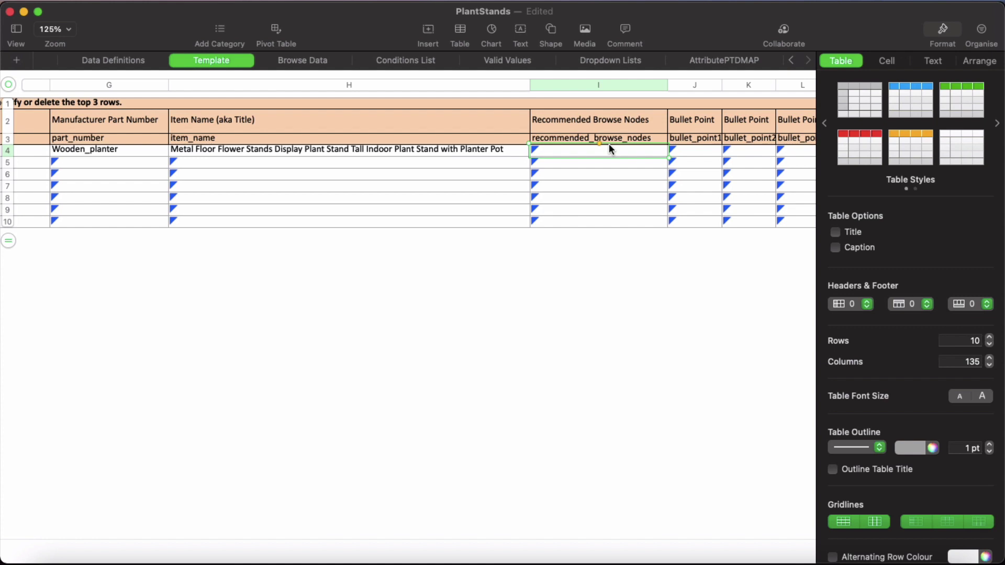
left_click(532, 61)
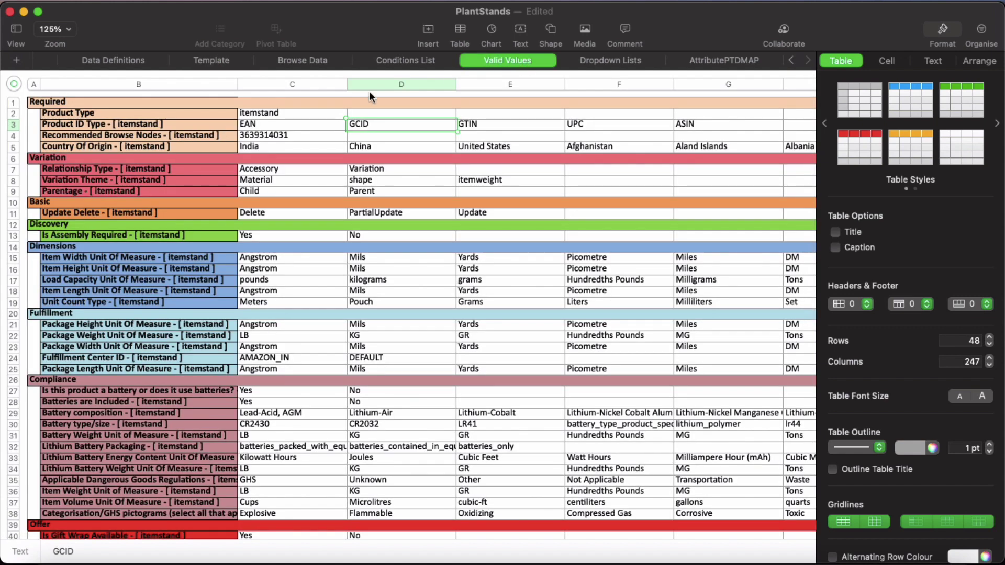
left_click(288, 136)
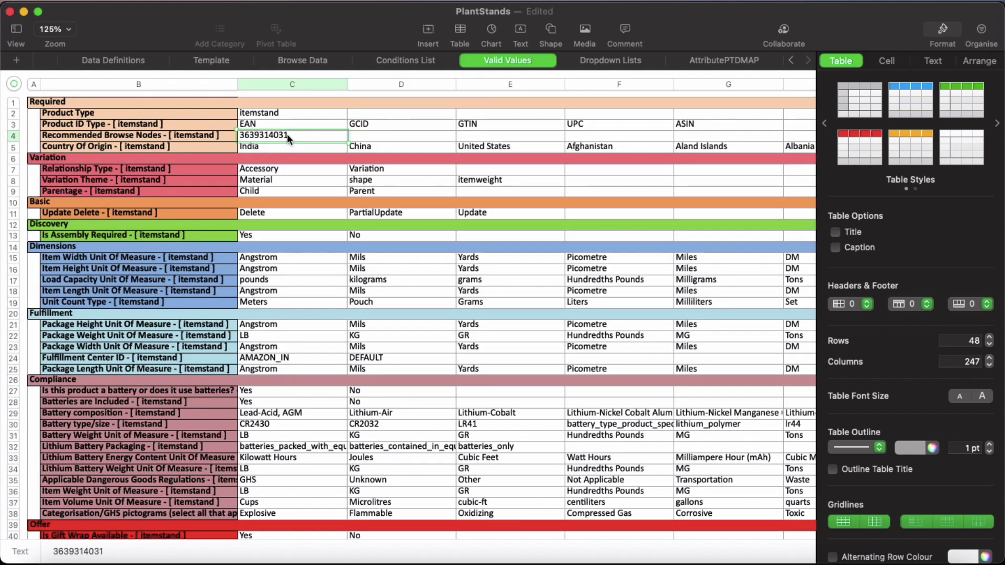
left_click(292, 61)
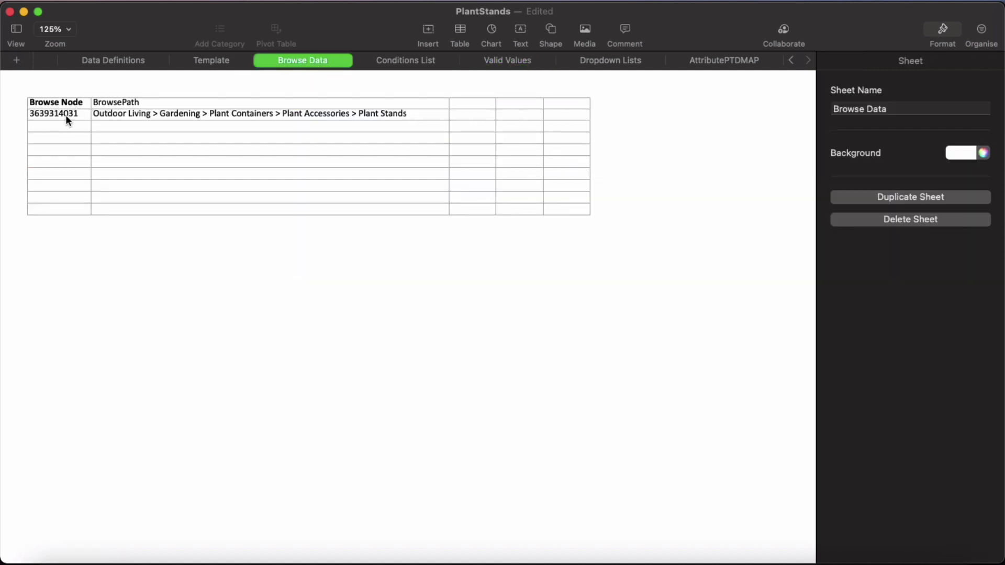
left_click(215, 61)
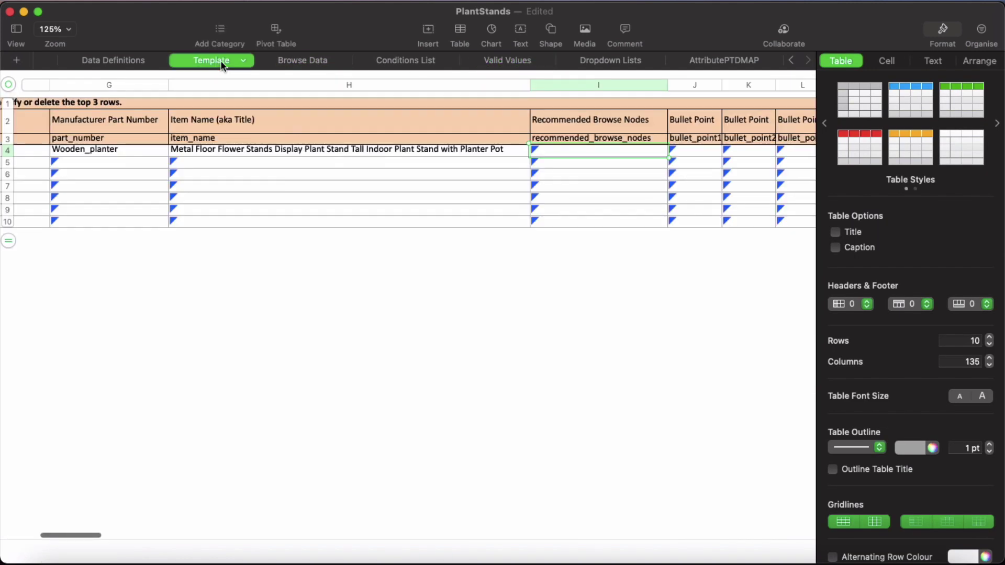
key("super+v")
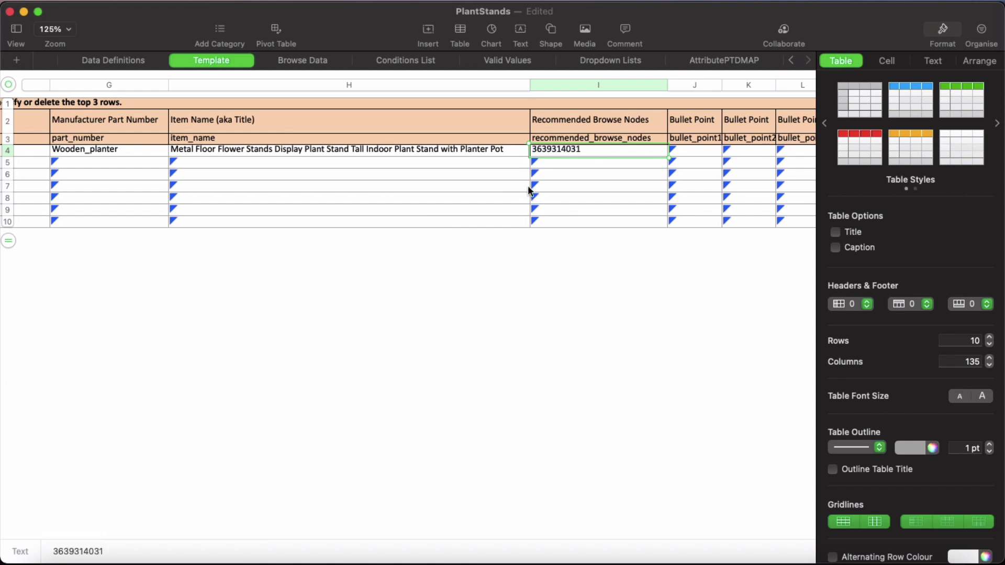
Widen the bullet_point1 column and fill its row 4 cell with the "ODERN SIMPLE STYLE DESIGN" paragraph from TextEdit.
scroll(528, 186, "right", 5)
left_click(446, 149)
left_click_drag(488, 85, 722, 84)
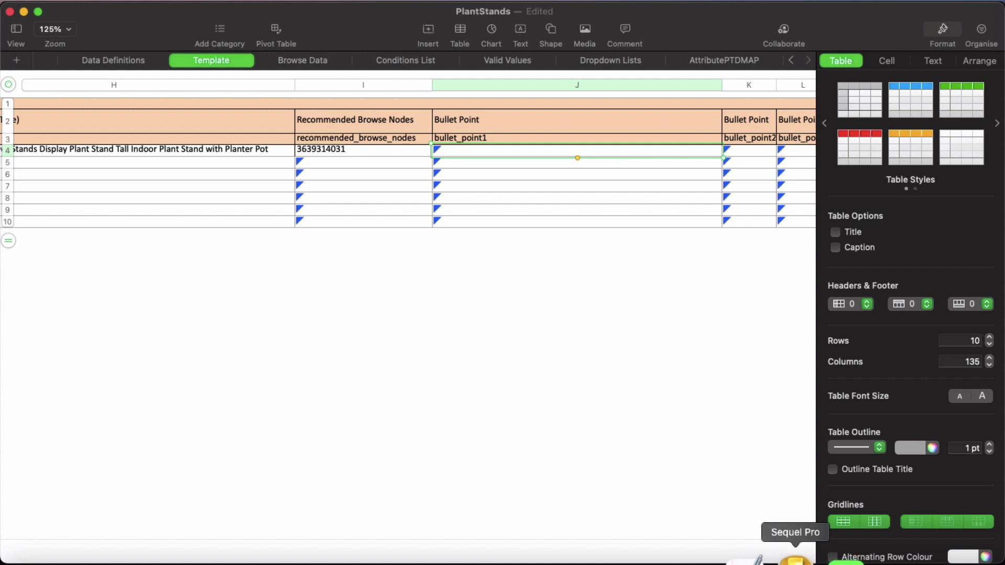
left_click(757, 558)
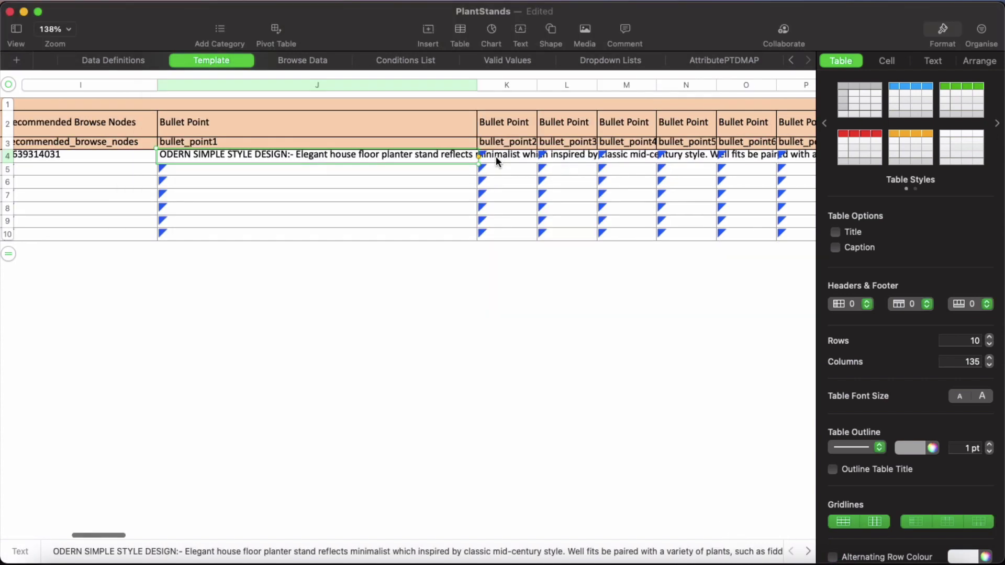
Widen the bullet_point1 column to fit its full text, and fill row 4's bullet_point2 with the "CORNER USE" paragraph from TextEdit.
scroll(494, 158, "left", 1)
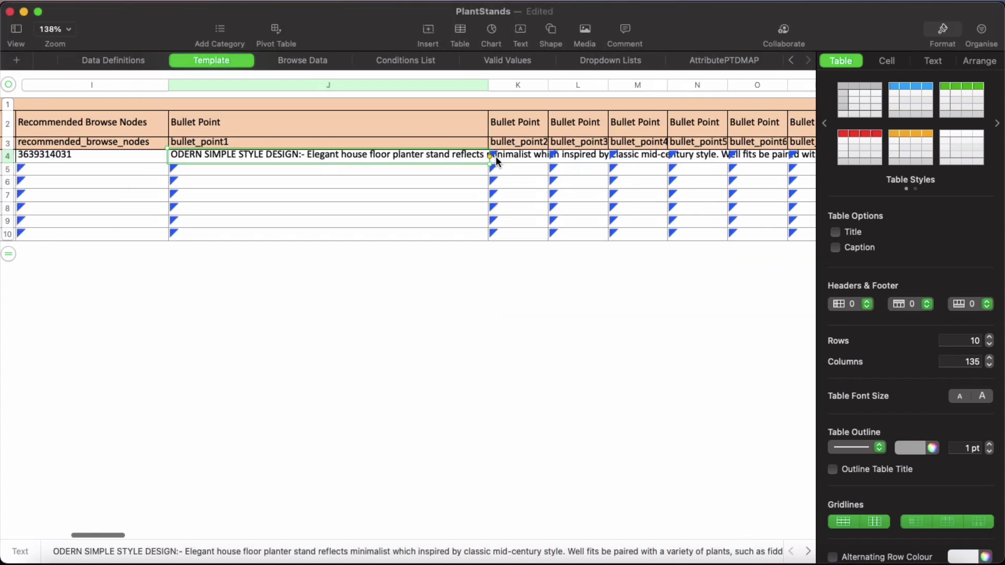
scroll(484, 150, "right", 10)
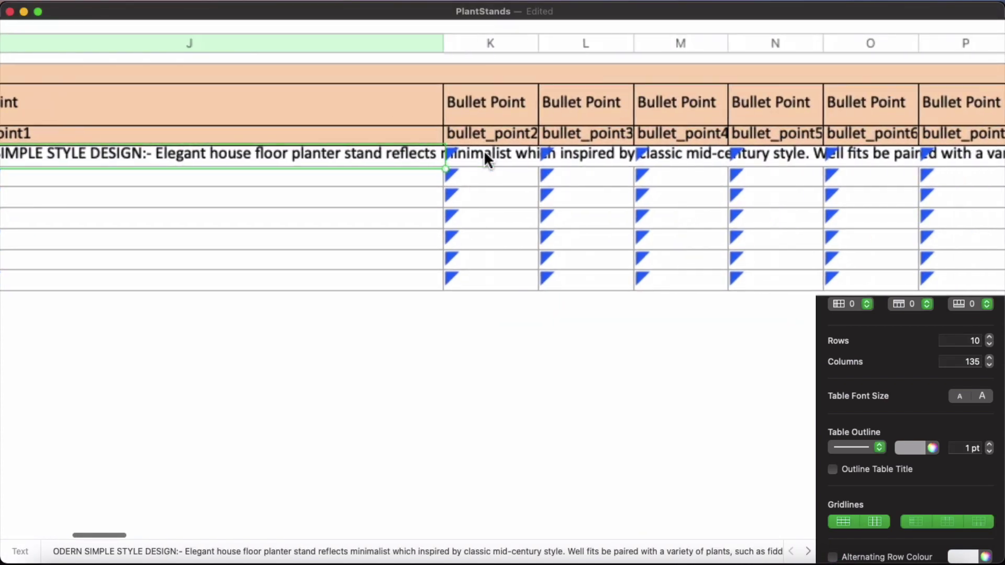
scroll(811, 155, "right", 6)
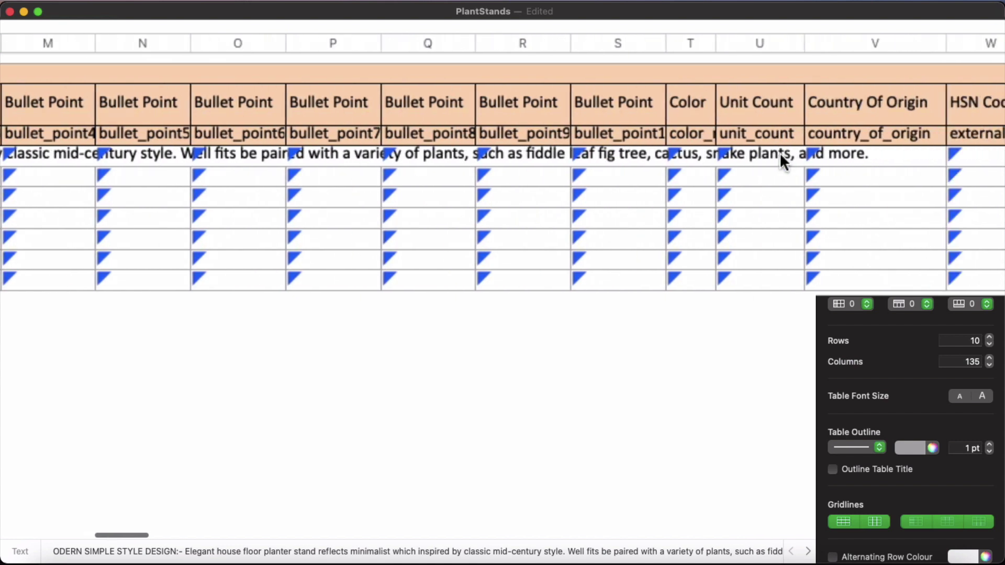
scroll(313, 155, "left", 8)
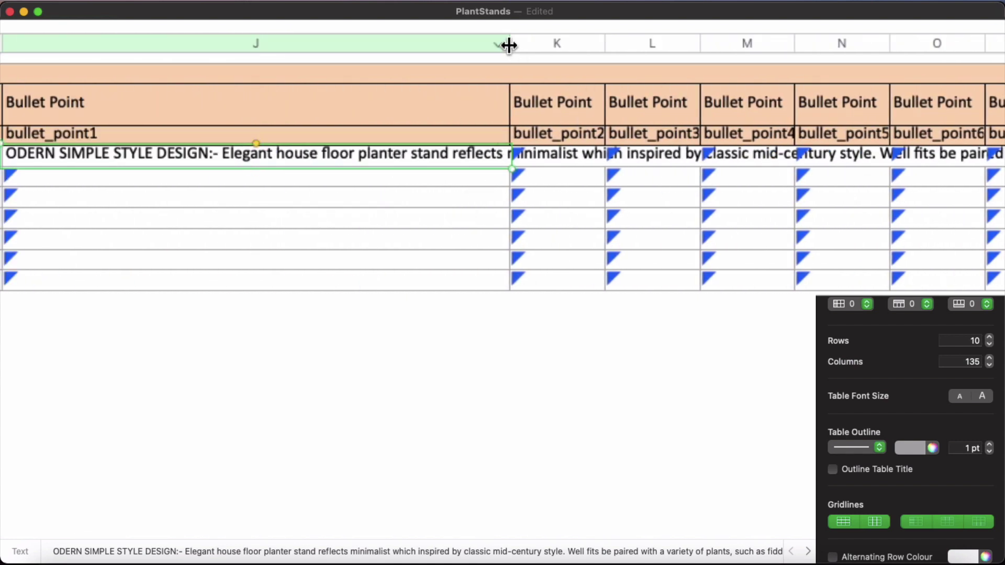
left_click_drag(509, 45, 238, 178)
scroll(503, 210, "right", 10)
scroll(238, 176, "left", 5)
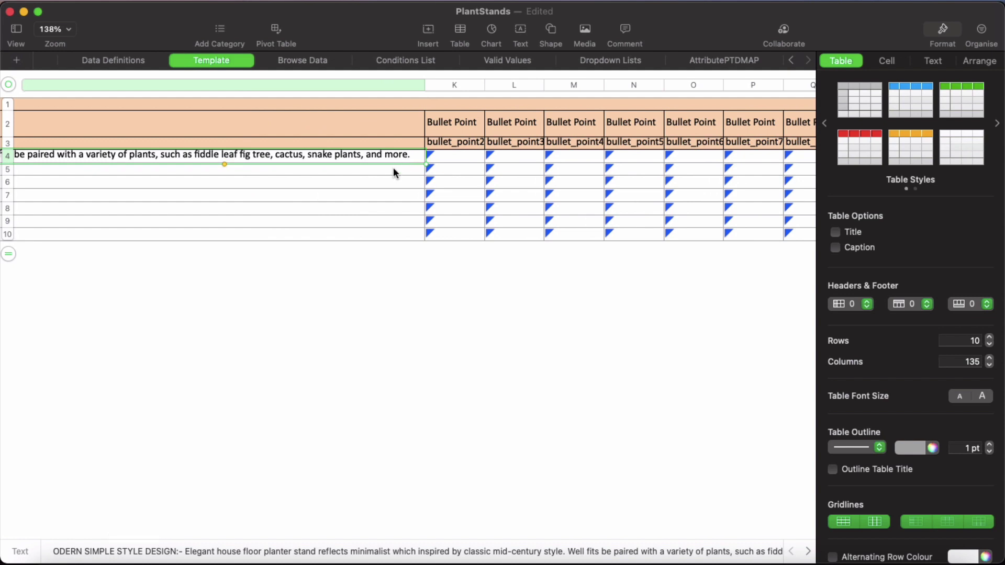
left_click(394, 168)
scroll(394, 167, "left", 2)
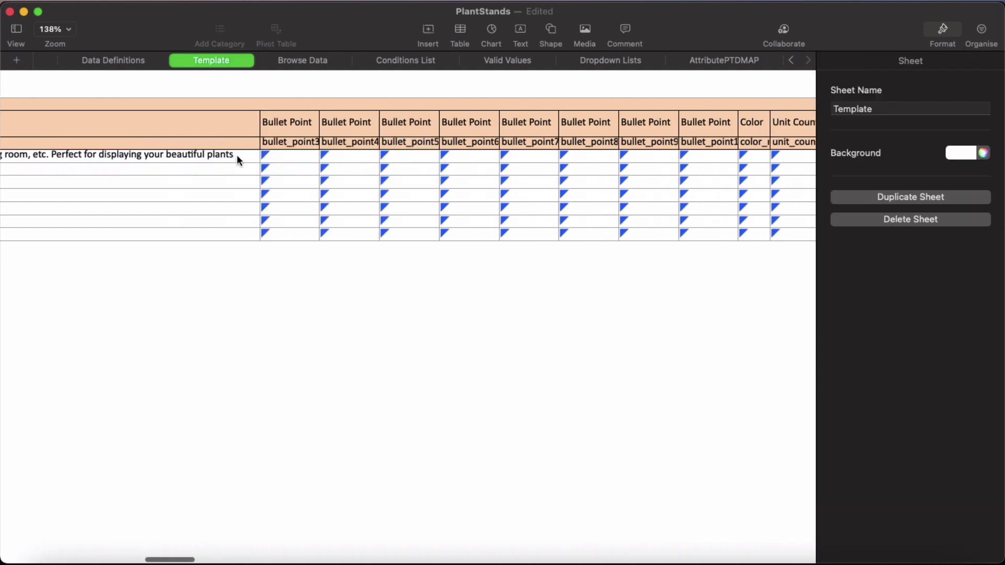
Widen the Color column and set row 4's color to Multi.
scroll(237, 155, "right", 8)
left_click(396, 153)
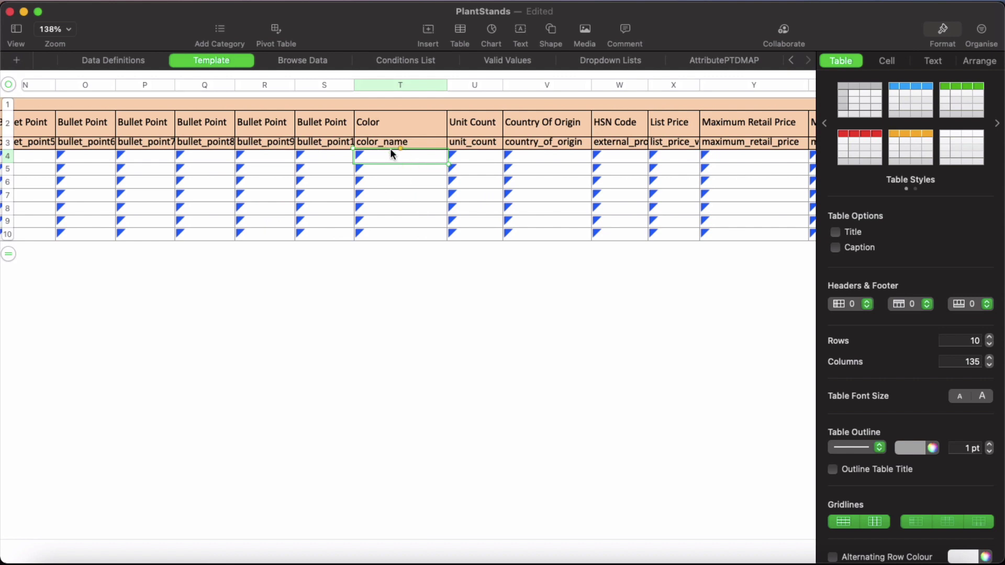
left_click(396, 155)
type("Mu")
type("lti")
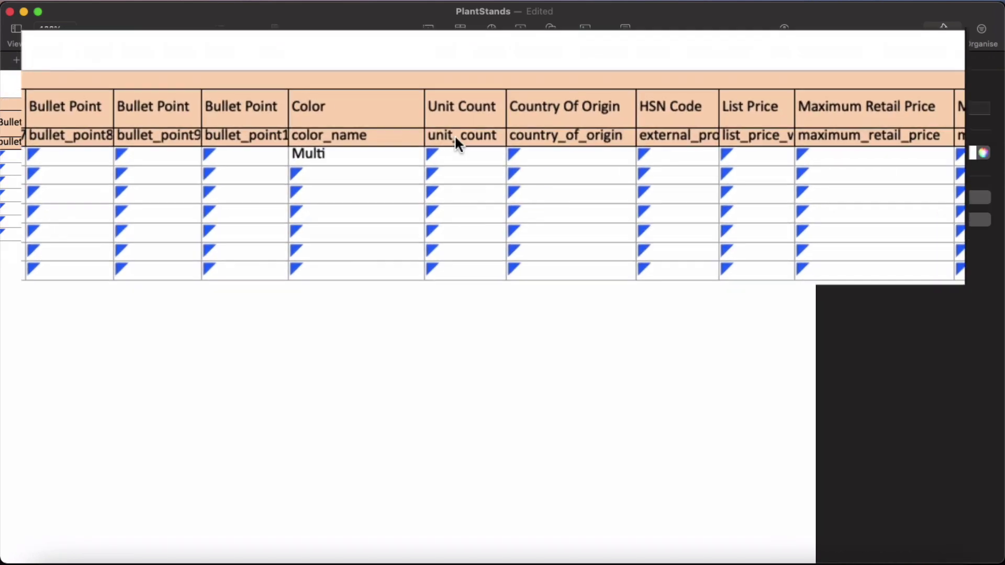
Set row 4's Unit Count to 1 and its Country Of Origin to India.
left_click(469, 149)
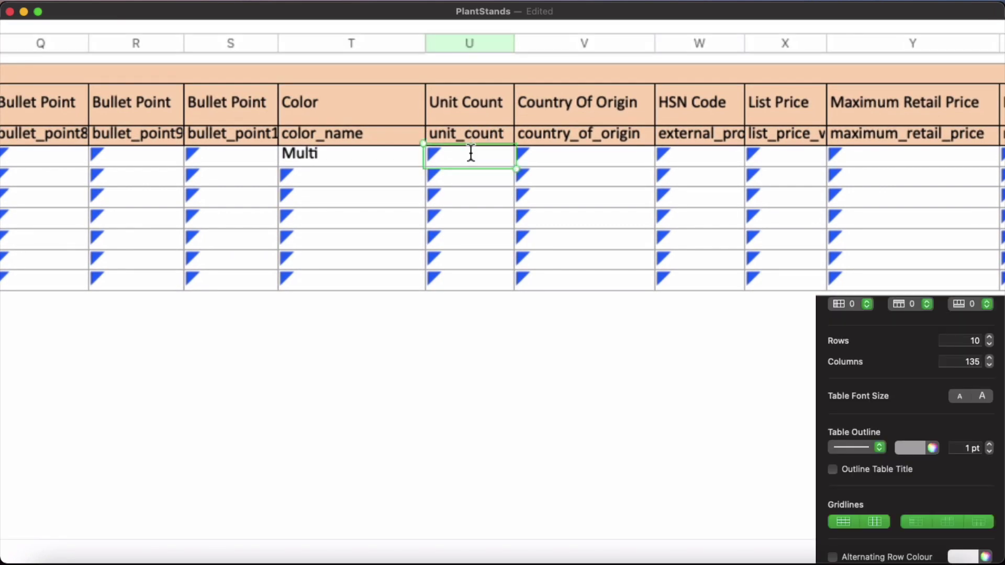
type("1")
key("Tab")
scroll(457, 152, "right", 3)
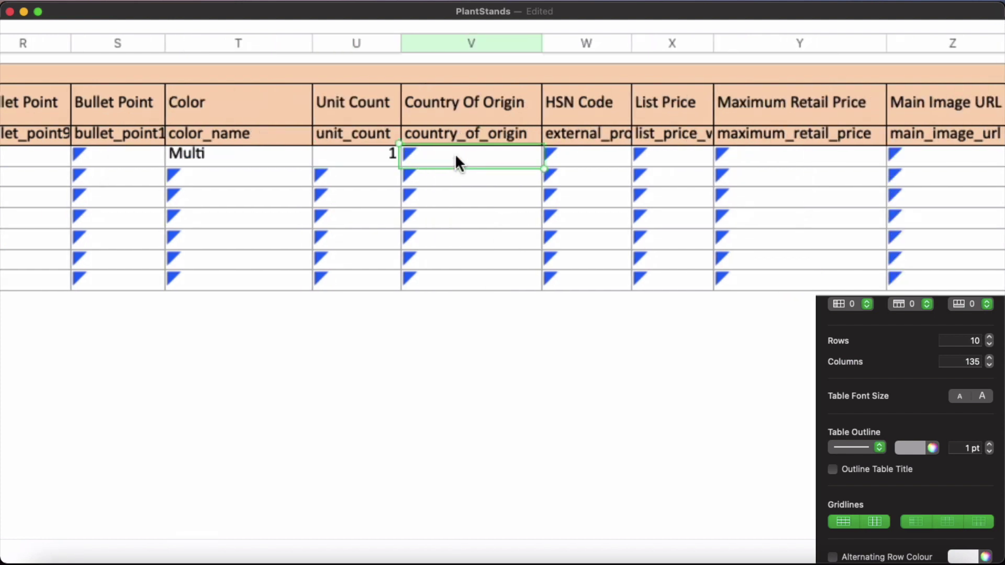
type("India")
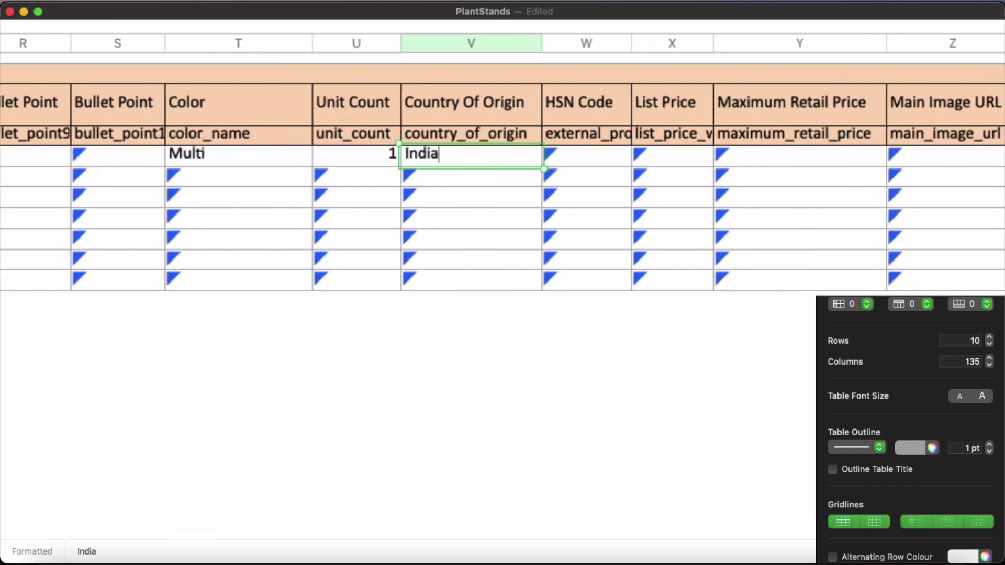
key("Tab")
Fill row 4 with HSN Code 9403, List Price 999 and Maximum Retail Price 999.
scroll(367, 162, "right", 5)
type("9403")
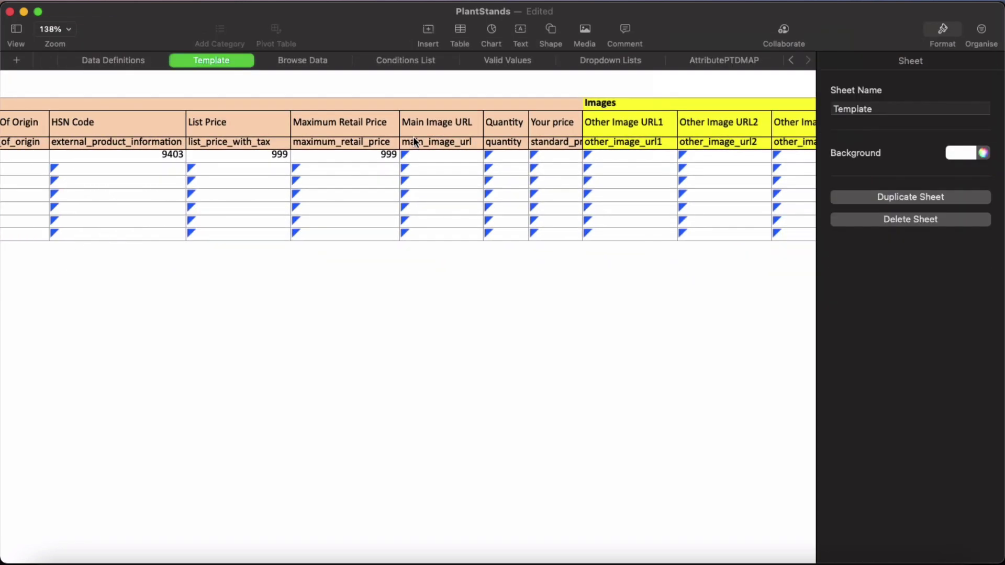
left_click(440, 156)
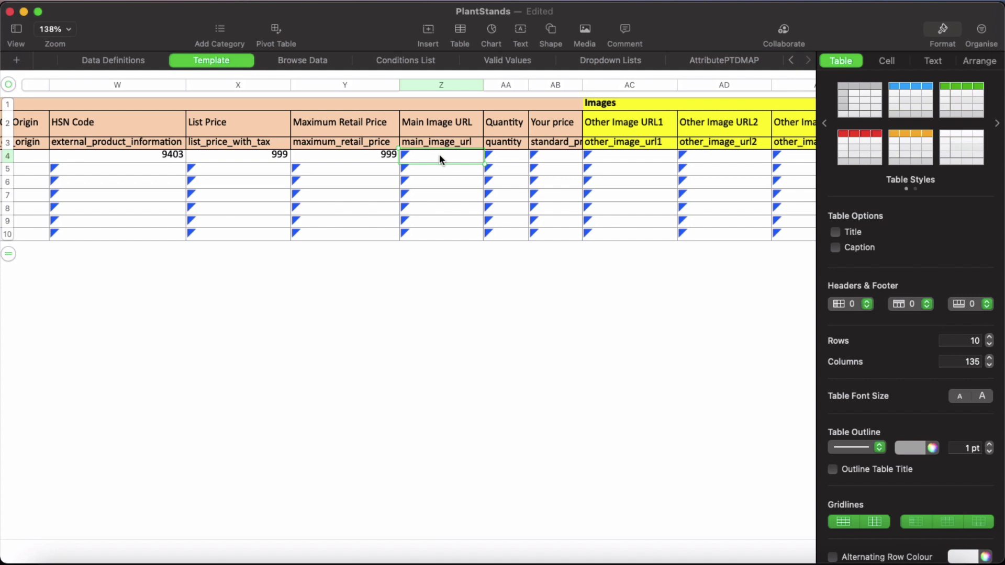
mouse_move(198, 564)
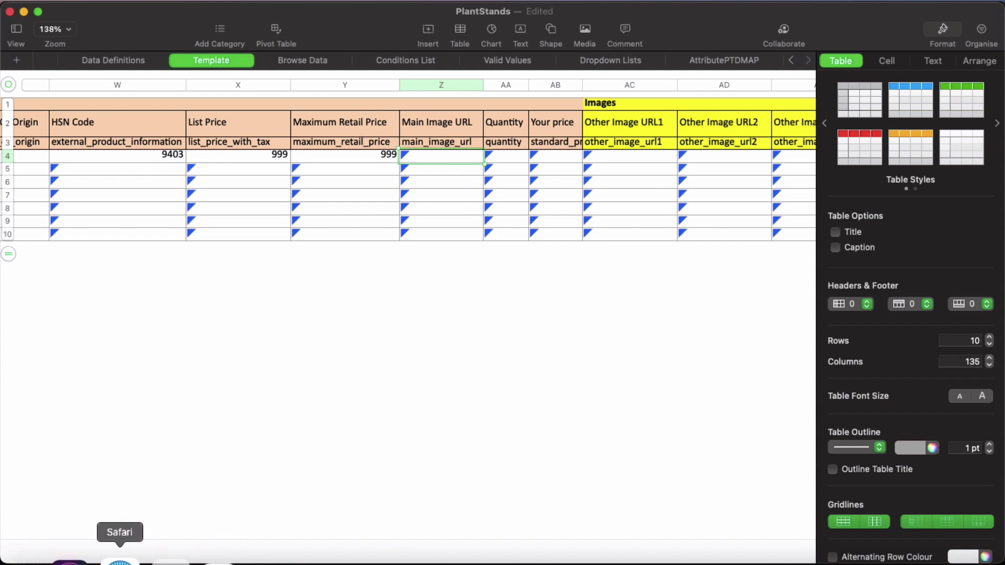
left_click(198, 561)
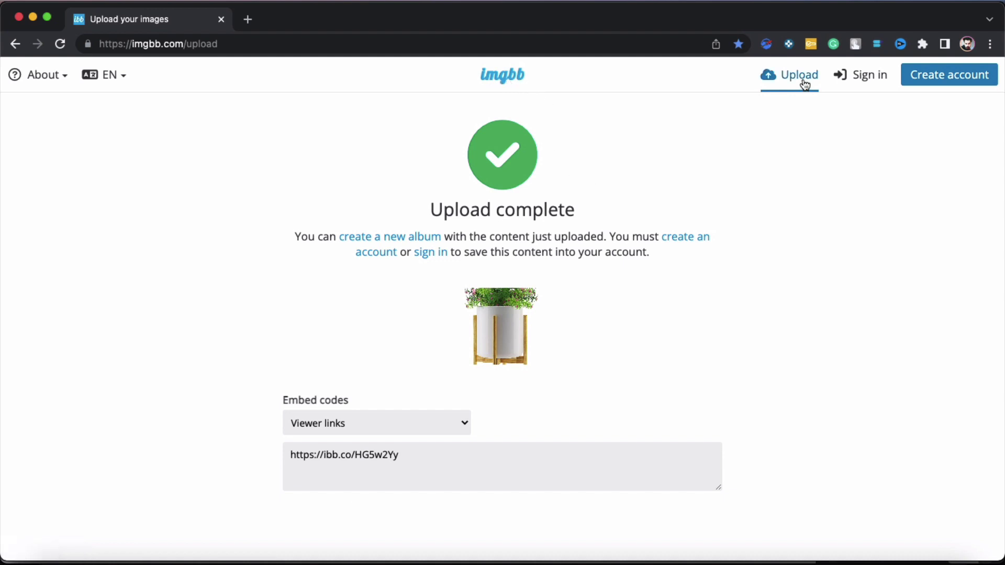
scroll(688, 274, "down", 1)
mouse_move(362, 460)
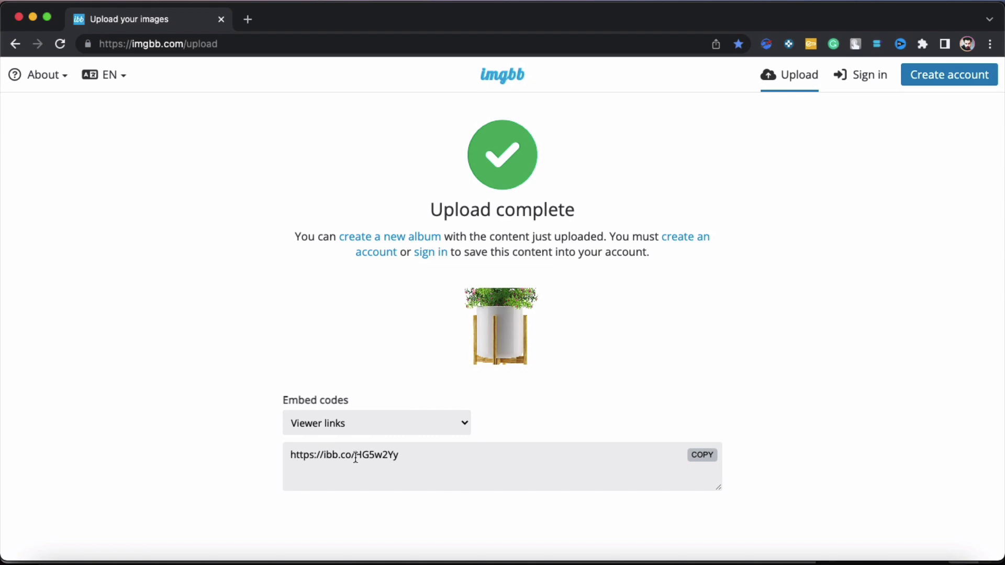
left_click(356, 458)
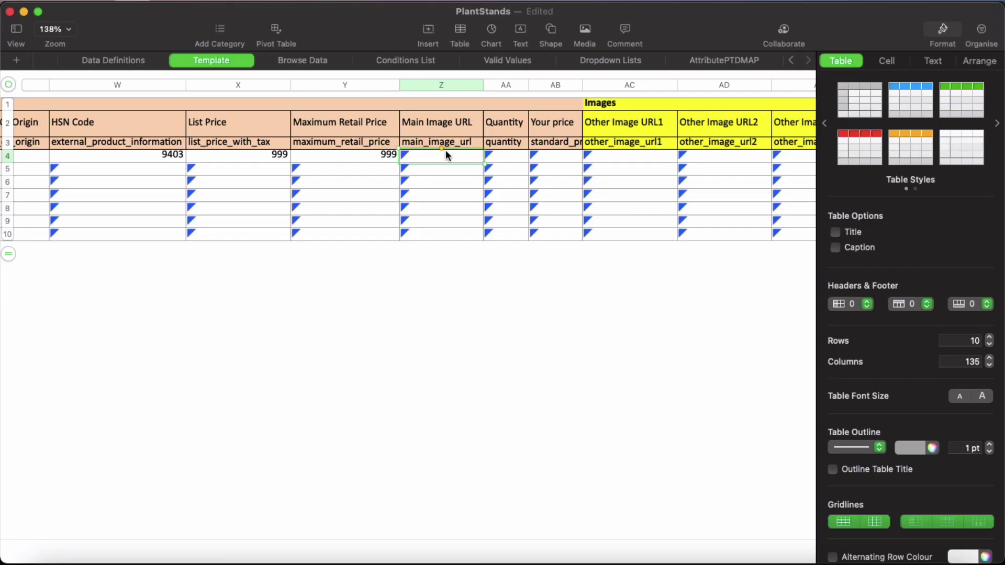
key("super+v")
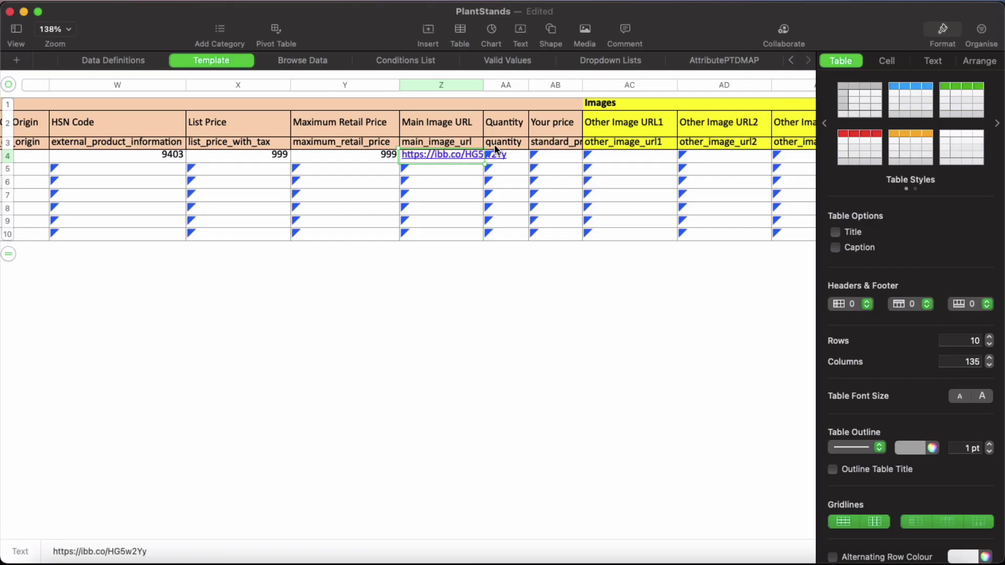
Widen the Main Image URL and Your price columns to fit their full contents.
left_click_drag(483, 86, 532, 87)
scroll(487, 183, "right", 3)
left_click(412, 238)
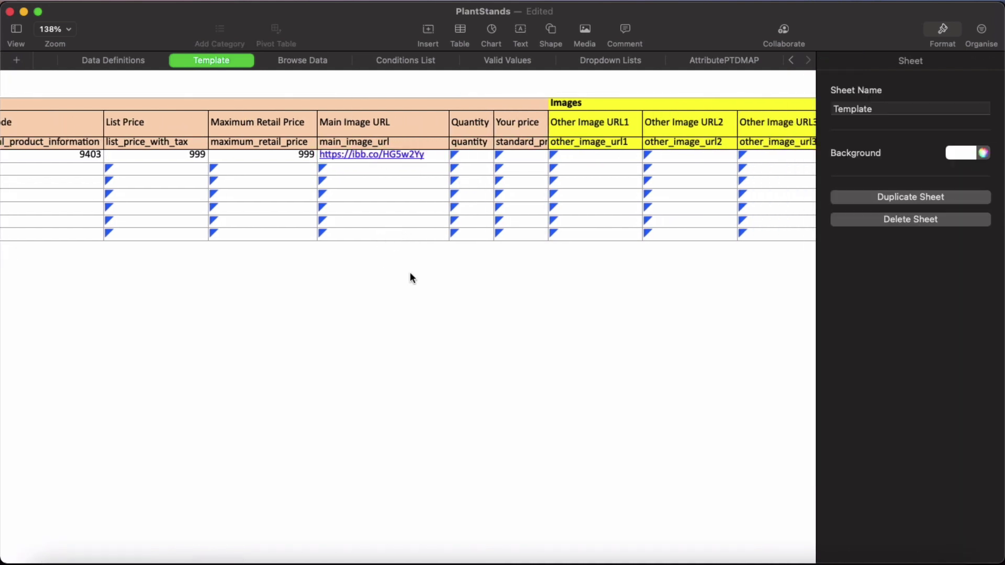
scroll(410, 274, "right", 1)
scroll(410, 272, "right", 1)
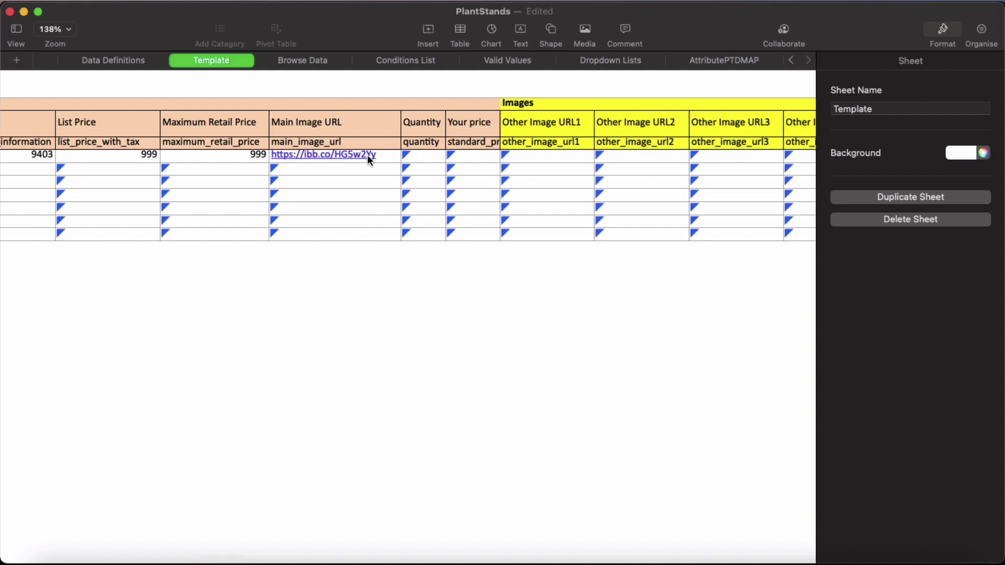
left_click(472, 152)
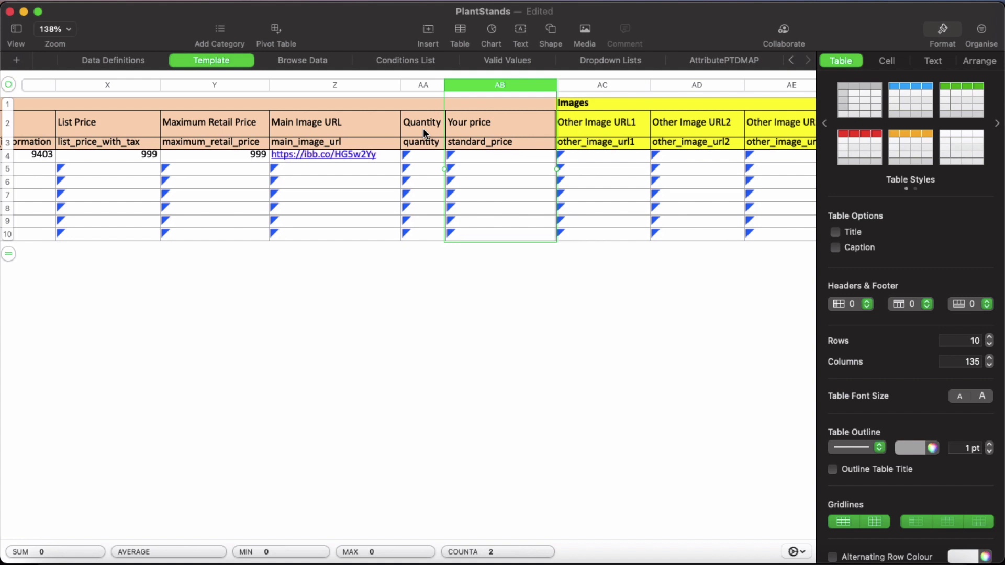
left_click(532, 159)
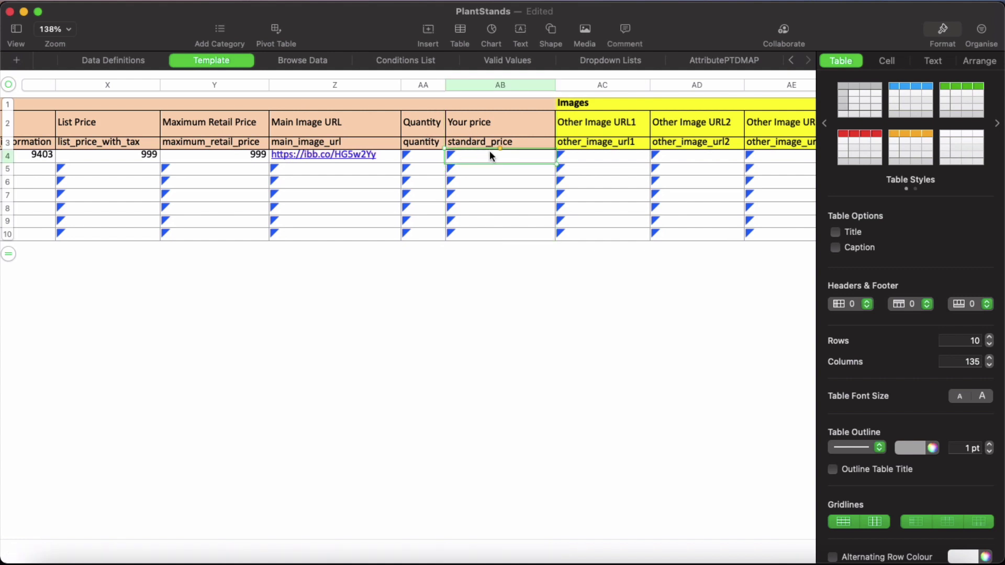
Copy the whole of row 4 and paste it into row 5 of the Template sheet.
scroll(490, 155, "right", 10)
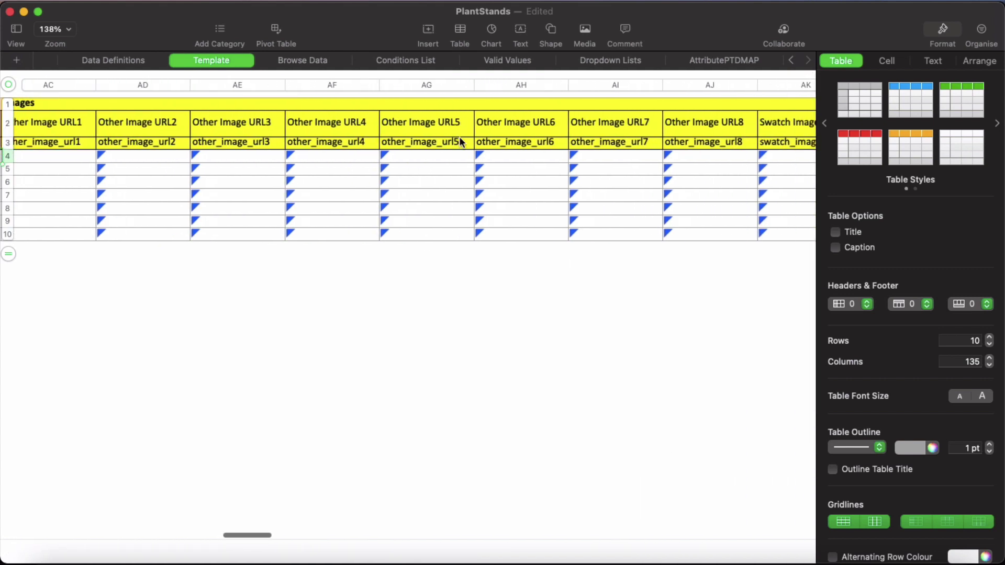
scroll(460, 136, "right", 5)
left_click(15, 157)
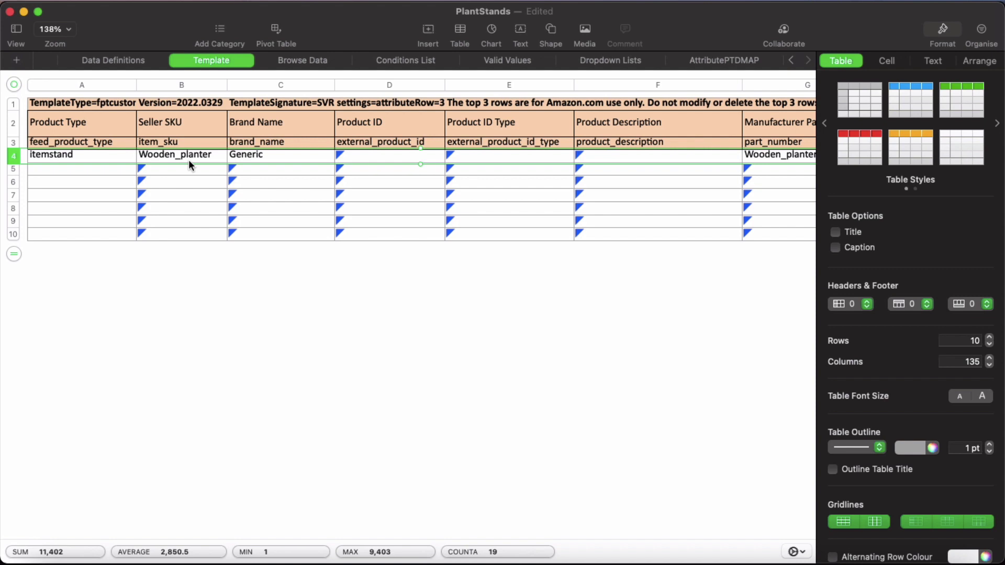
left_click(13, 170)
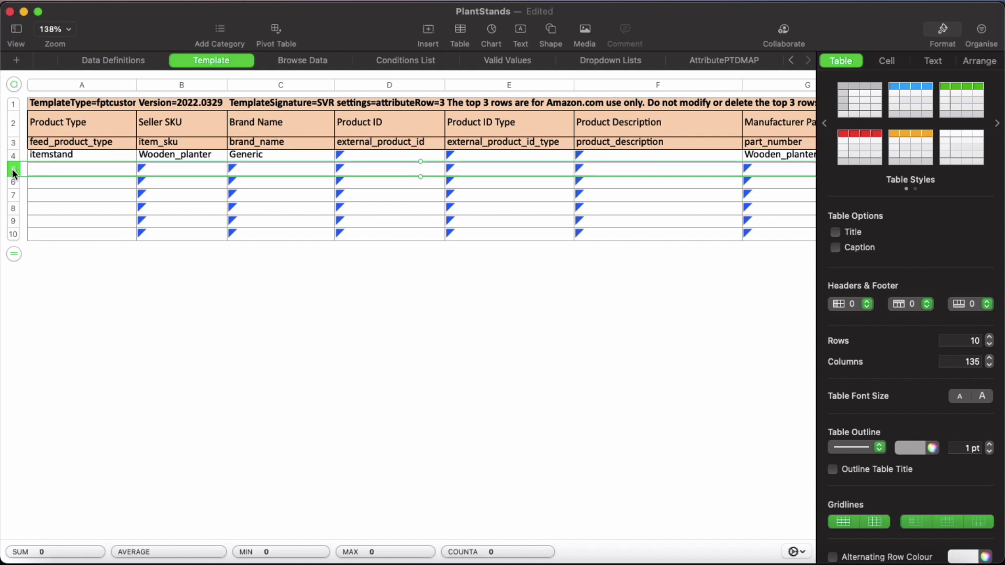
key("super+v")
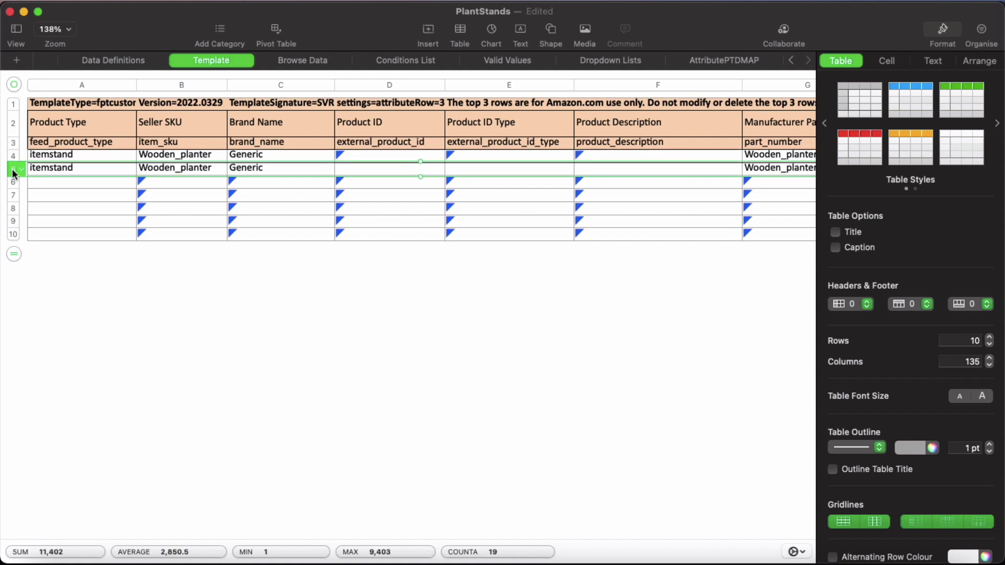
scroll(359, 193, "right", 10)
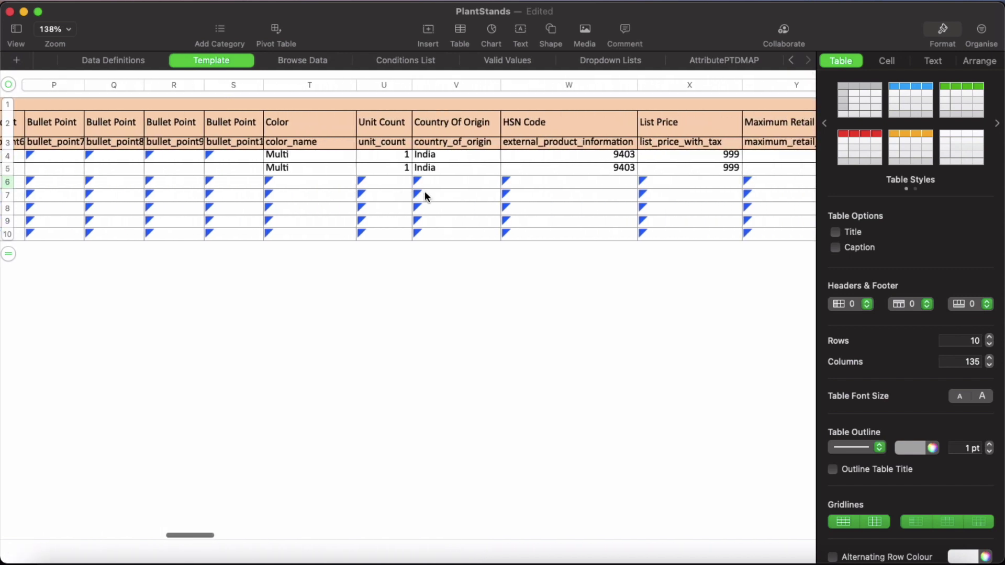
scroll(426, 197, "left", 10)
left_click(369, 152)
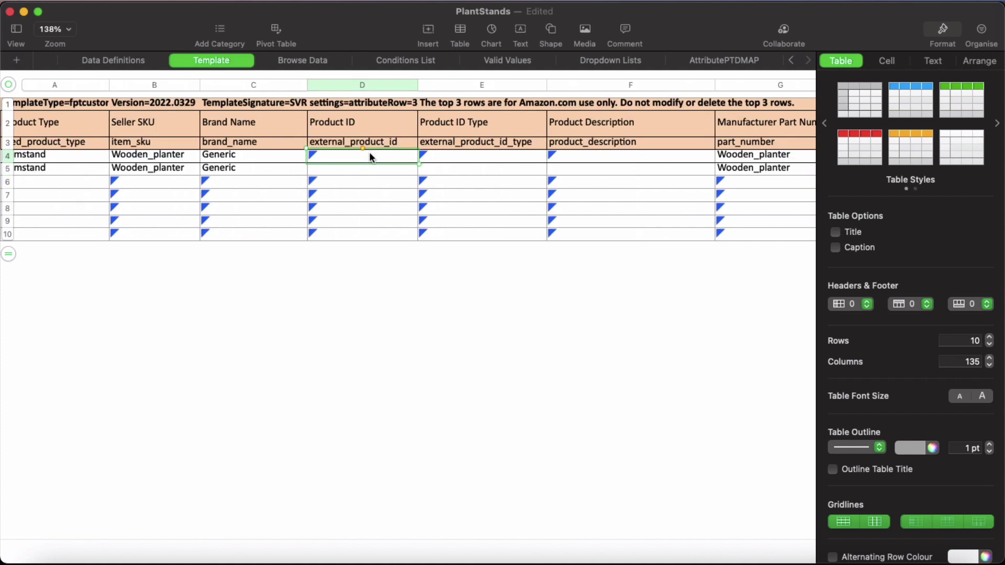
left_click(454, 155)
left_click(360, 153)
left_click(439, 155)
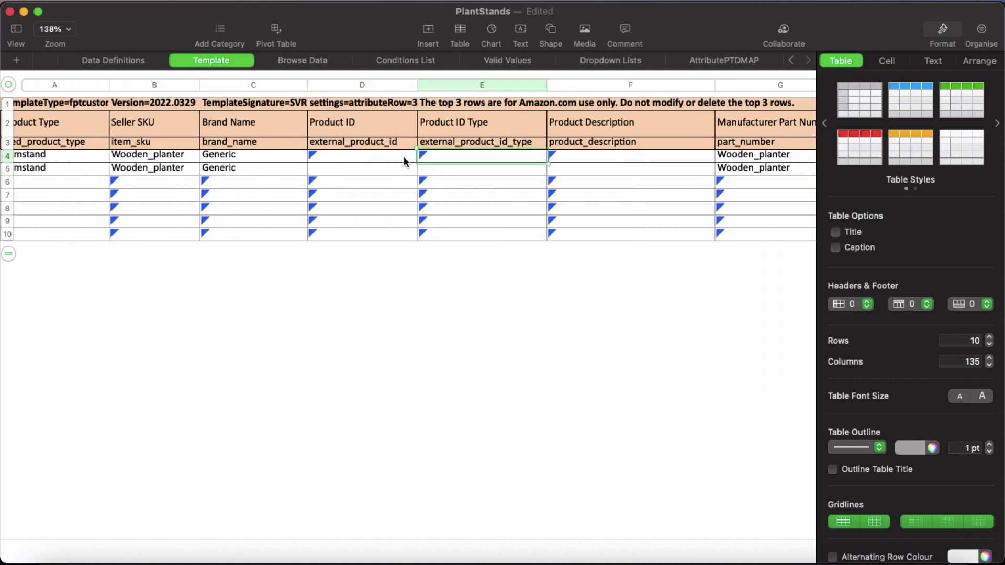
left_click(369, 159)
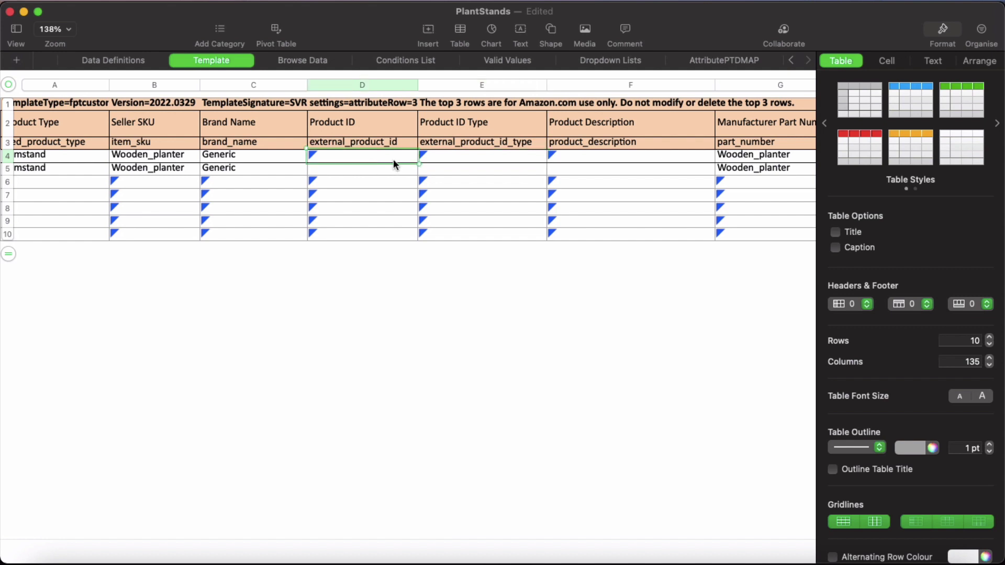
left_click(467, 159)
left_click(352, 159)
left_click(440, 158)
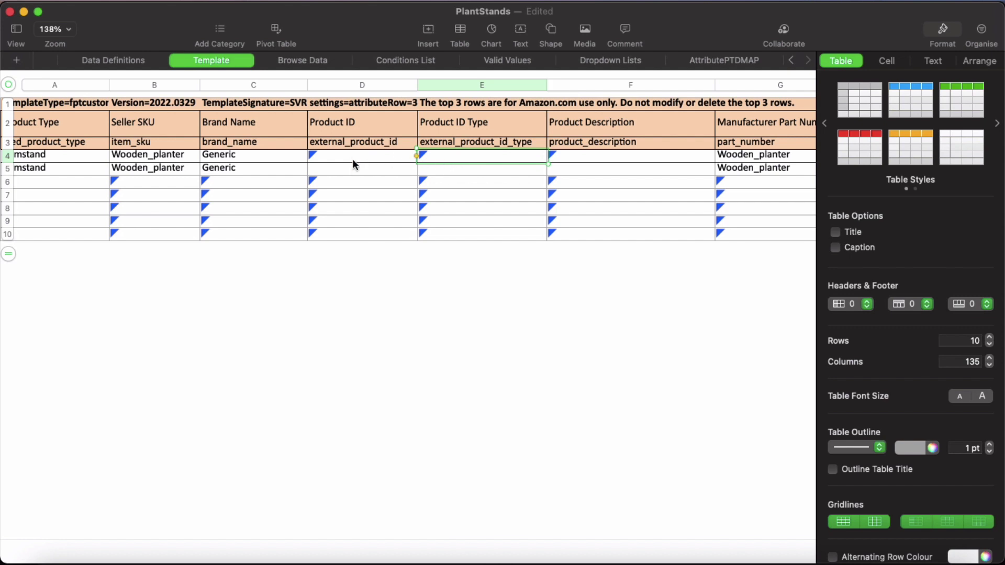
Set row 5's Product ID to B09WRPLCV3 from Manage Inventory and its Product ID Type to ASIN from the Valid Values sheet.
left_click(355, 173)
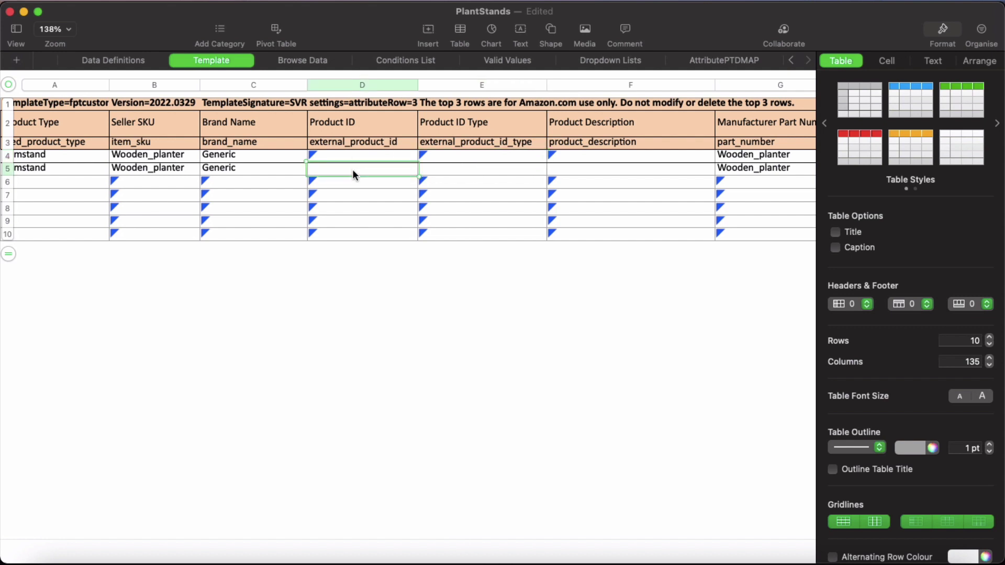
scroll(353, 170, "left", 3)
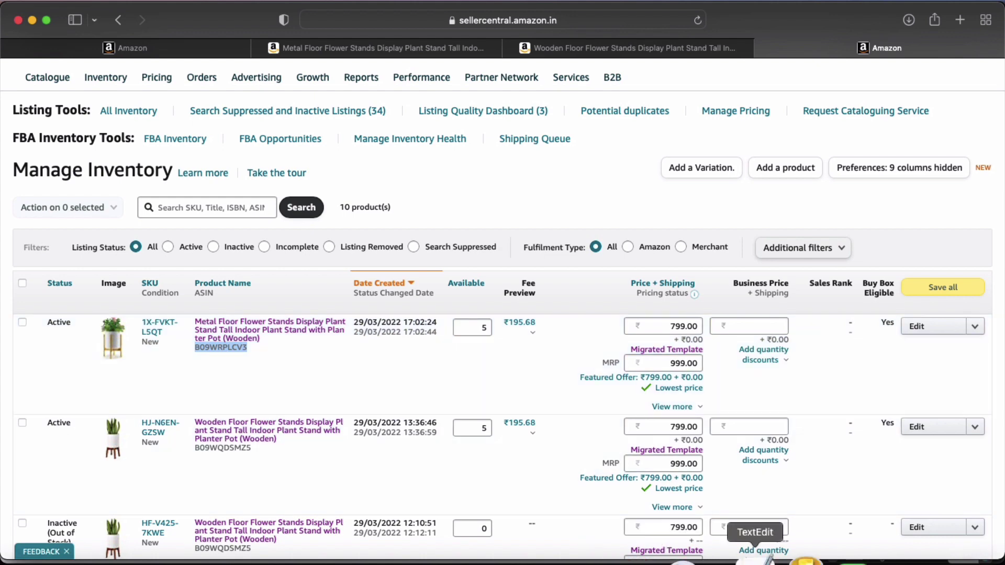
left_click(829, 560)
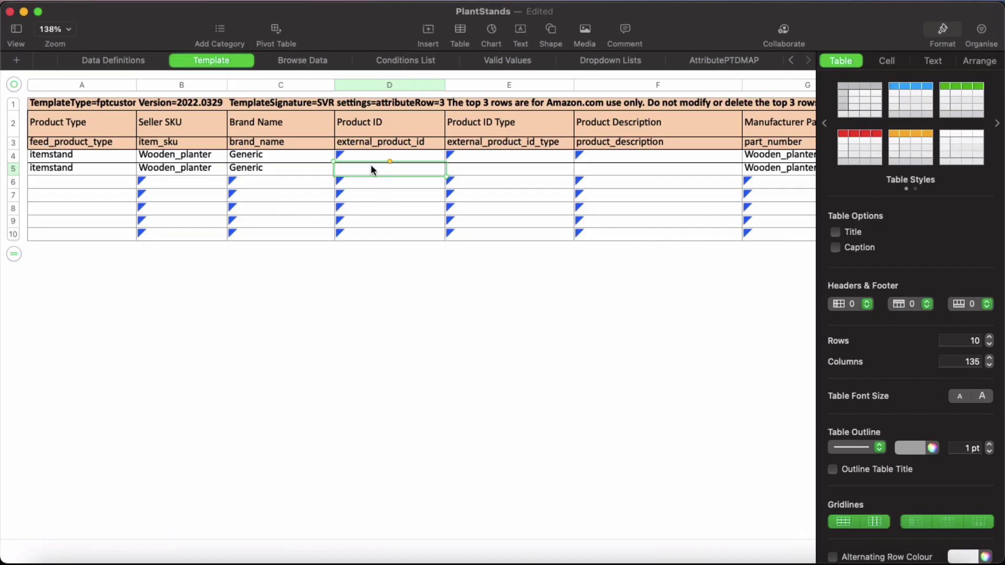
left_click(463, 174)
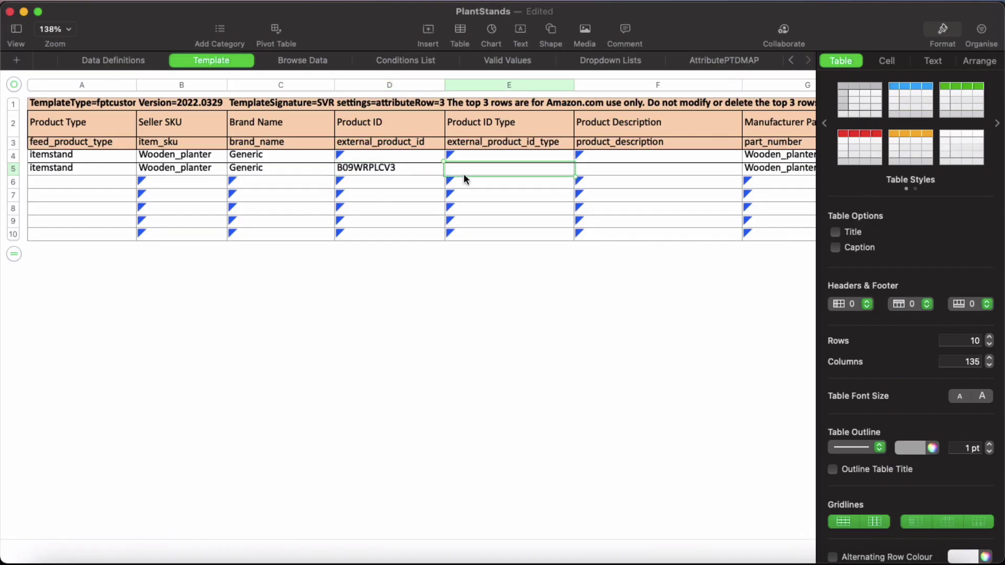
left_click(497, 67)
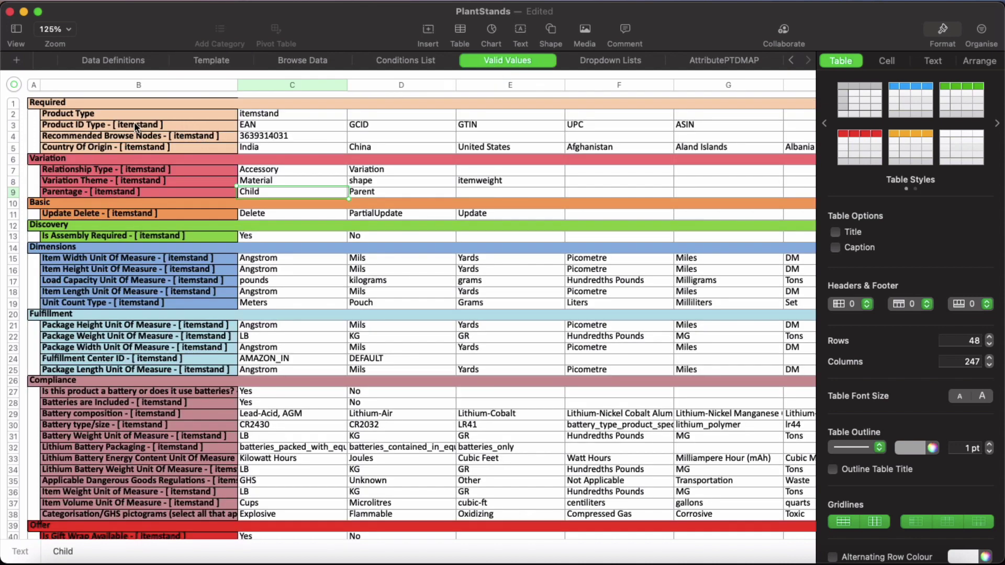
left_click(696, 124)
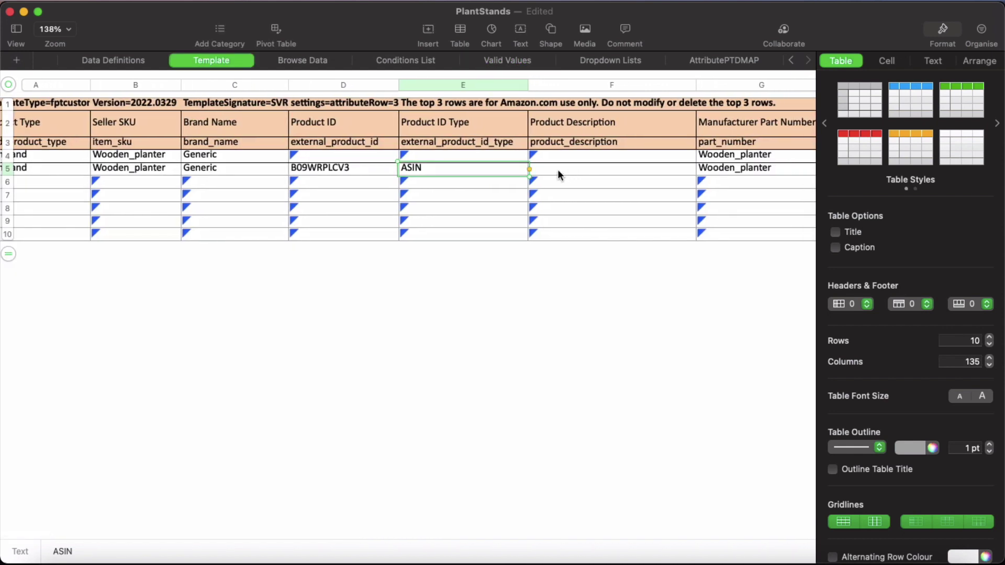
Replace row 5's Seller SKU with 1X-FVKT-L5QT, copied from the listing's Offer details in Seller Central.
scroll(558, 172, "right", 4)
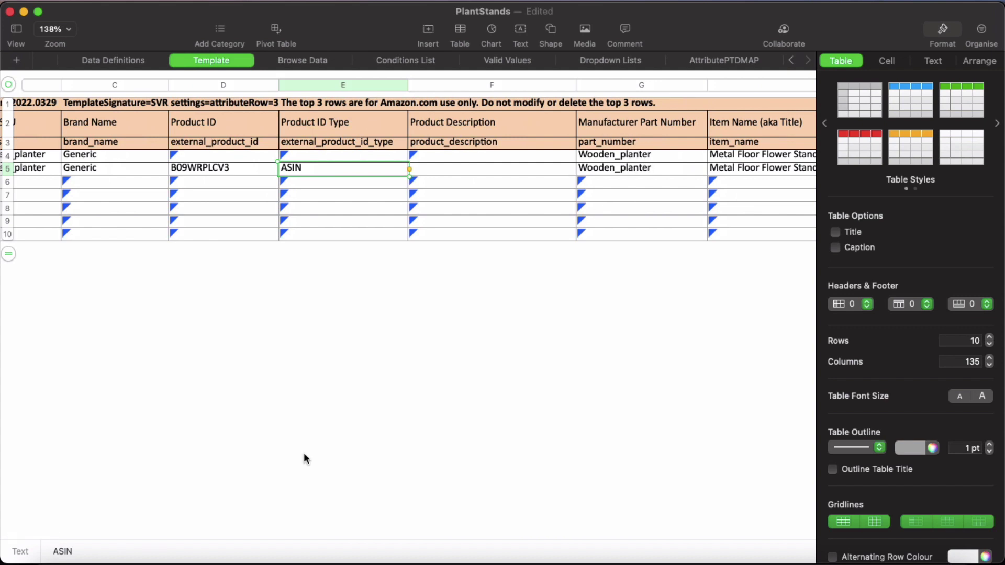
scroll(307, 460, "left", 6)
double_click(168, 170)
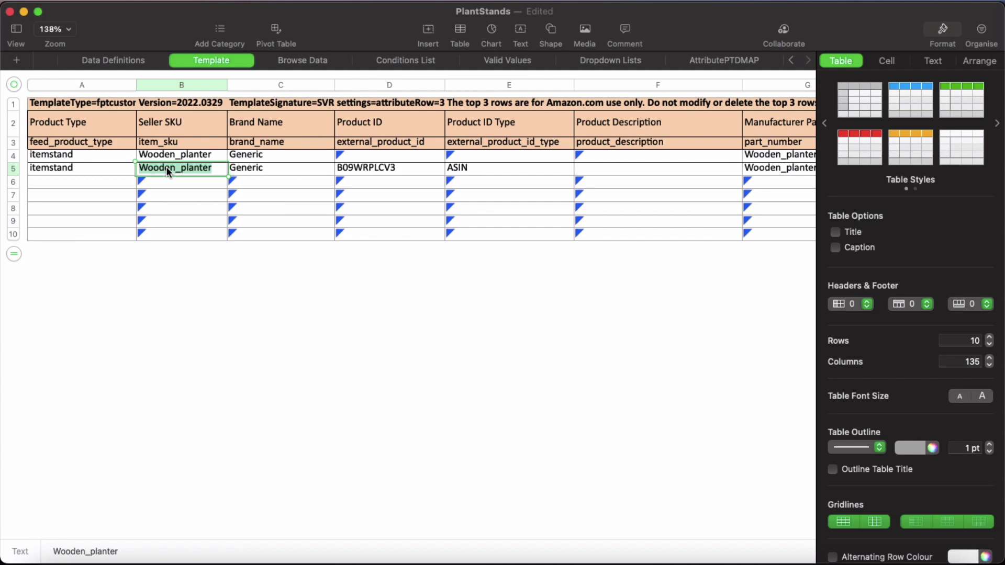
key("super+x")
left_click(125, 559)
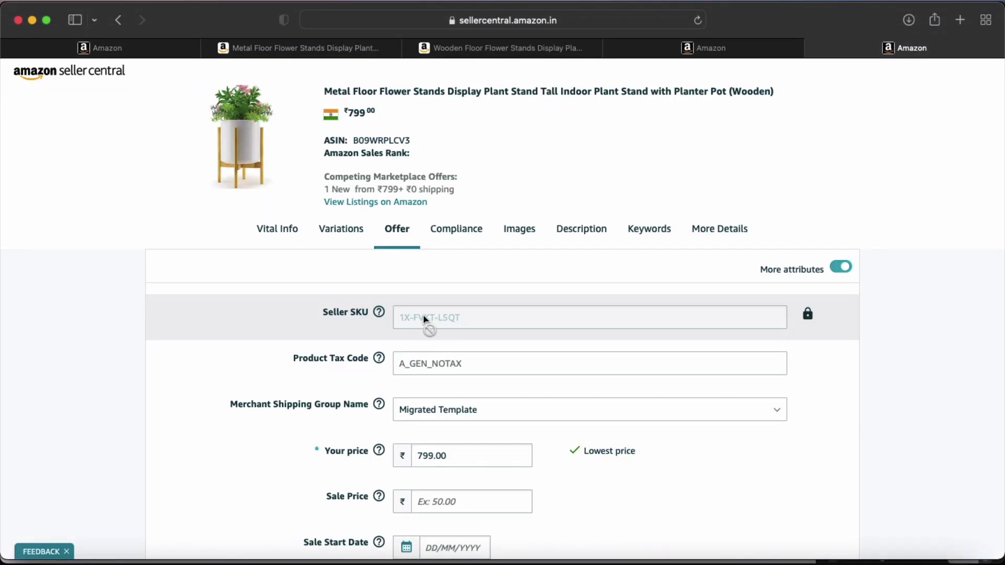
double_click(423, 317)
key("super+c")
key("super+Tab")
key("super+v")
left_click(228, 278)
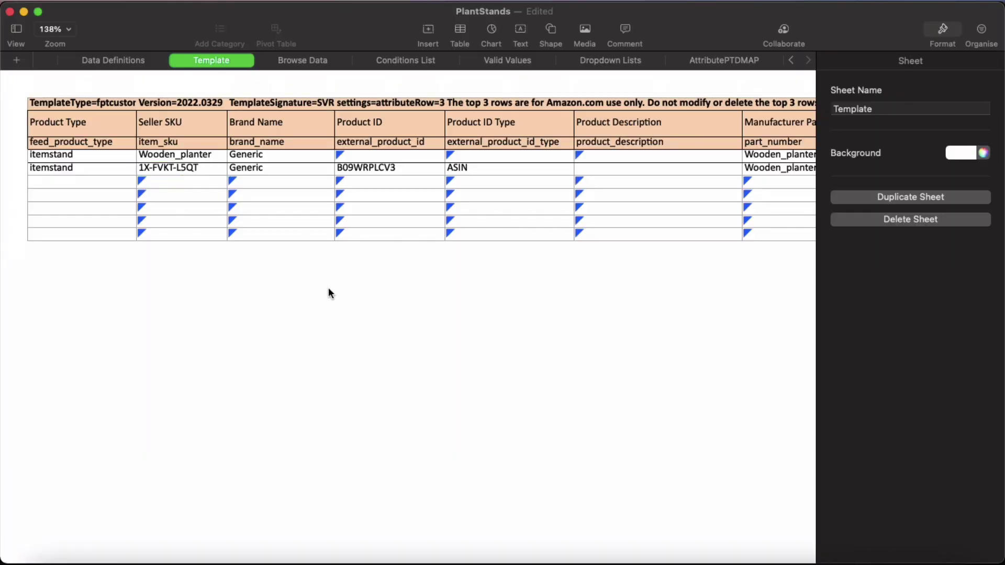
Replace row 5's Manufacturer Part Number with Planter-Stand-000, copied from the listing's More Details page in Seller Central.
scroll(330, 294, "right", 1)
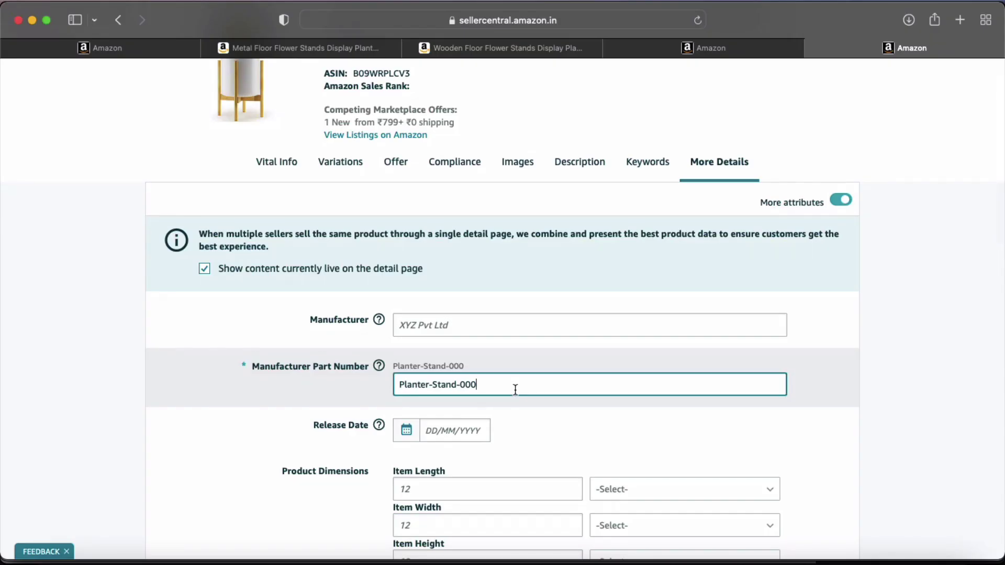
double_click(516, 390)
left_click(515, 390)
triple_click(516, 390)
key("super+c")
key("super+Tab")
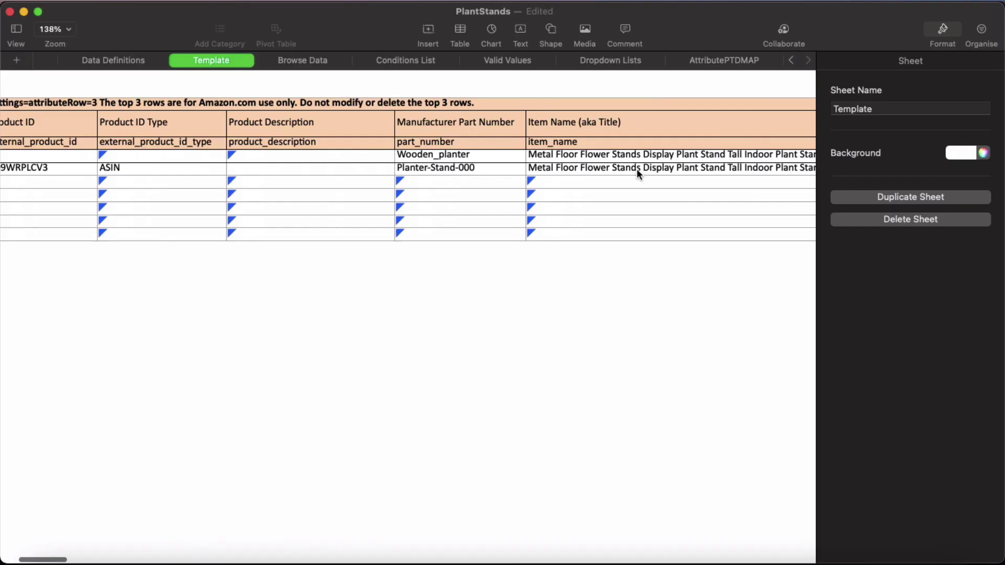
Replace row 5's Color with brown, copied from the listing's Vital Info in Seller Central.
scroll(636, 169, "right", 1)
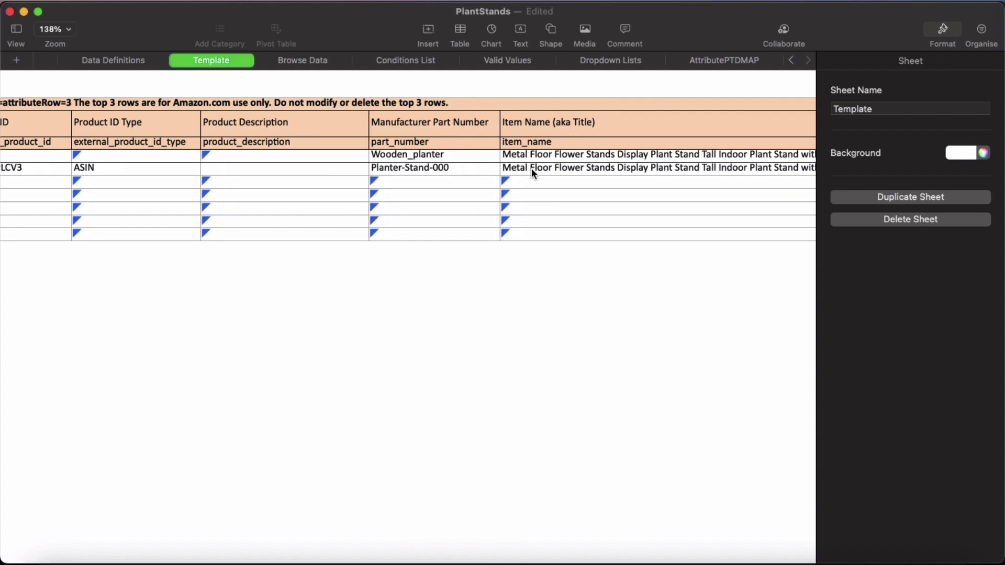
scroll(532, 168, "right", 10)
scroll(546, 168, "right", 10)
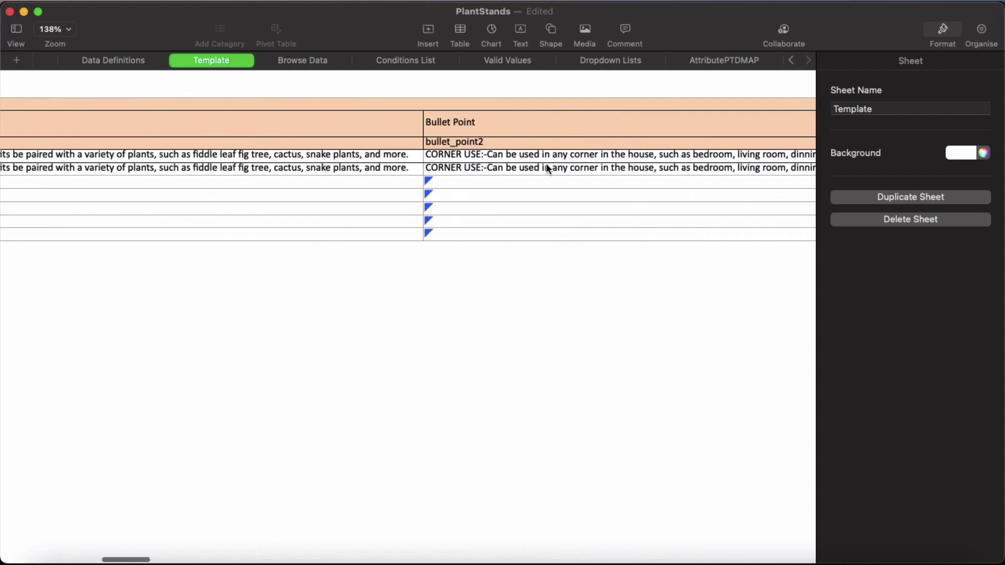
scroll(548, 168, "right", 10)
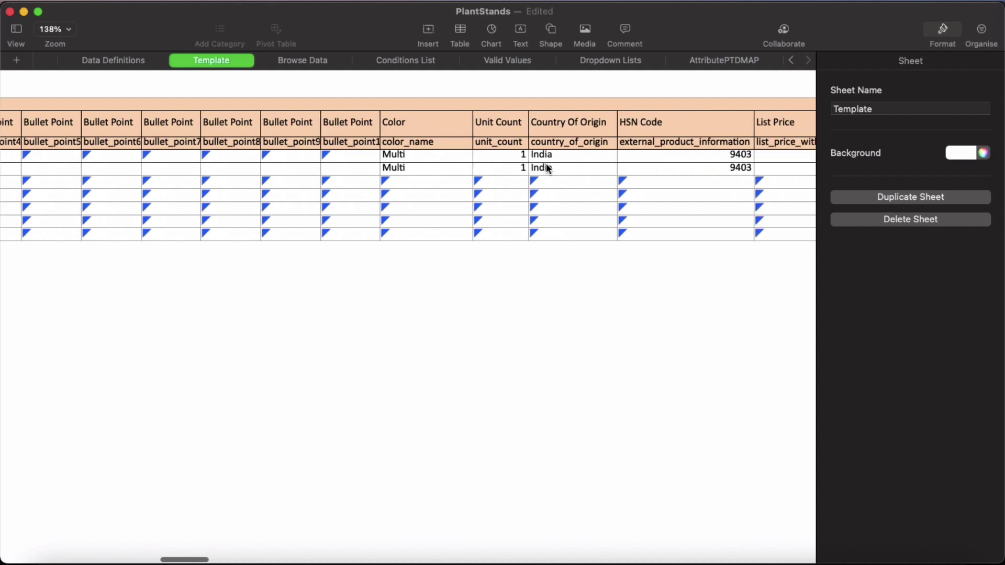
left_click(407, 167)
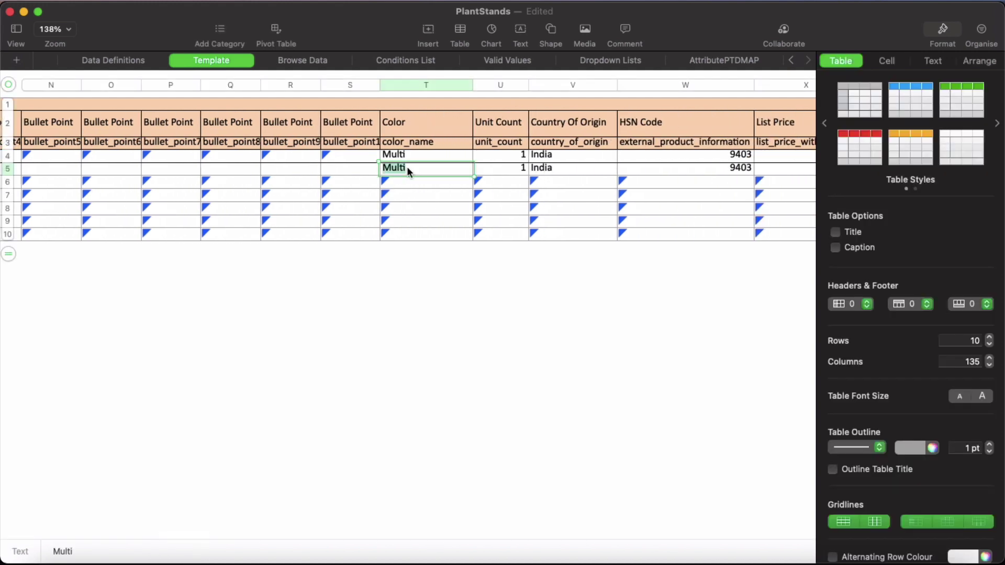
key("BackSpace")
key("super+Tab")
double_click(435, 322)
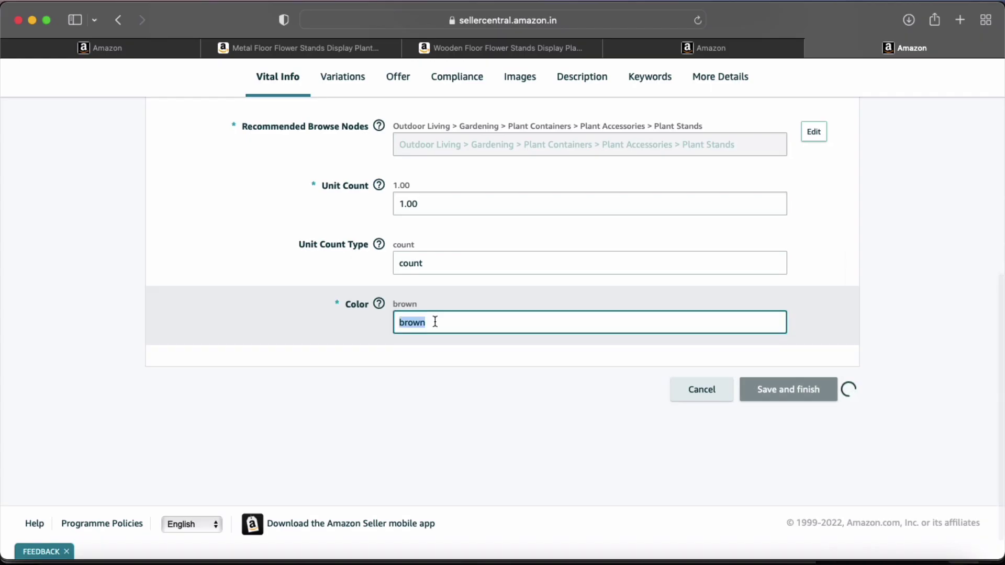
key("super+Tab")
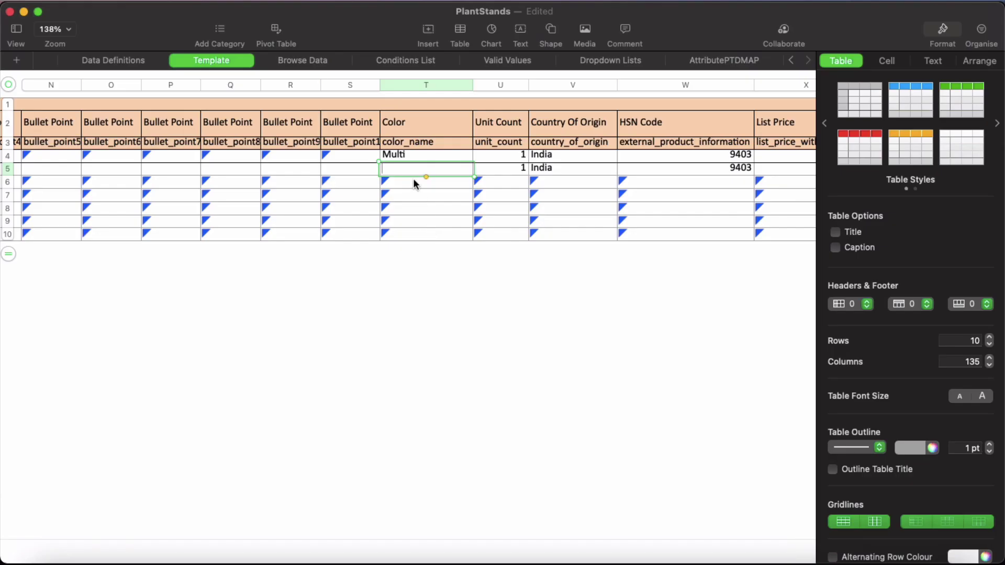
key("super+v")
left_click(462, 288)
Set row 5's Quantity to 5 and Your price to 799.
scroll(463, 166, "right", 5)
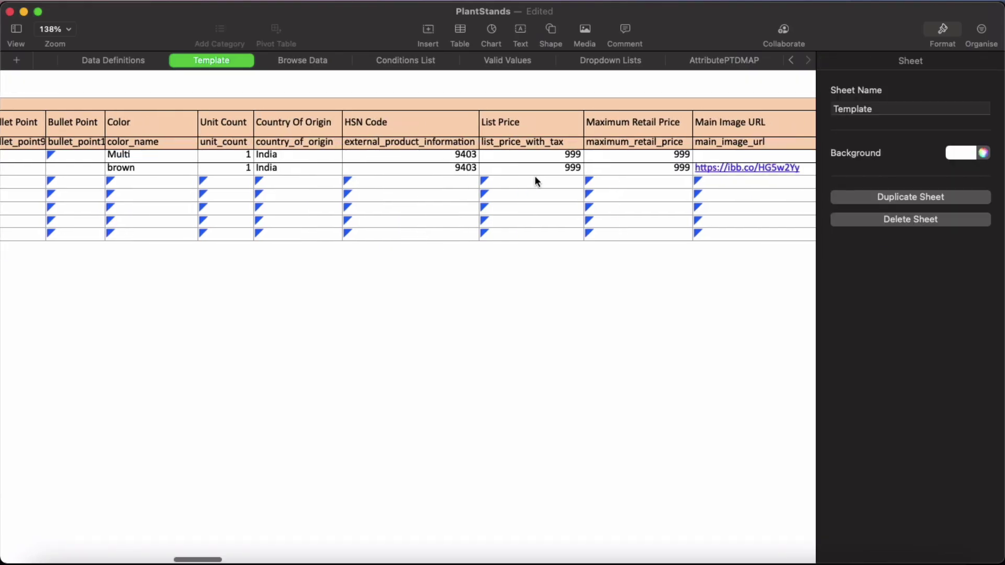
scroll(535, 177, "right", 10)
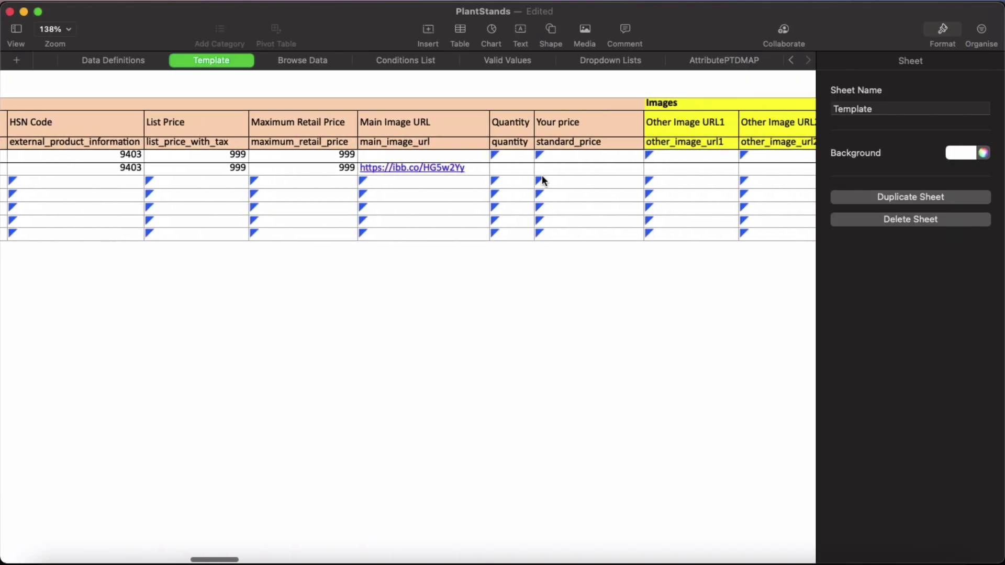
left_click(484, 171)
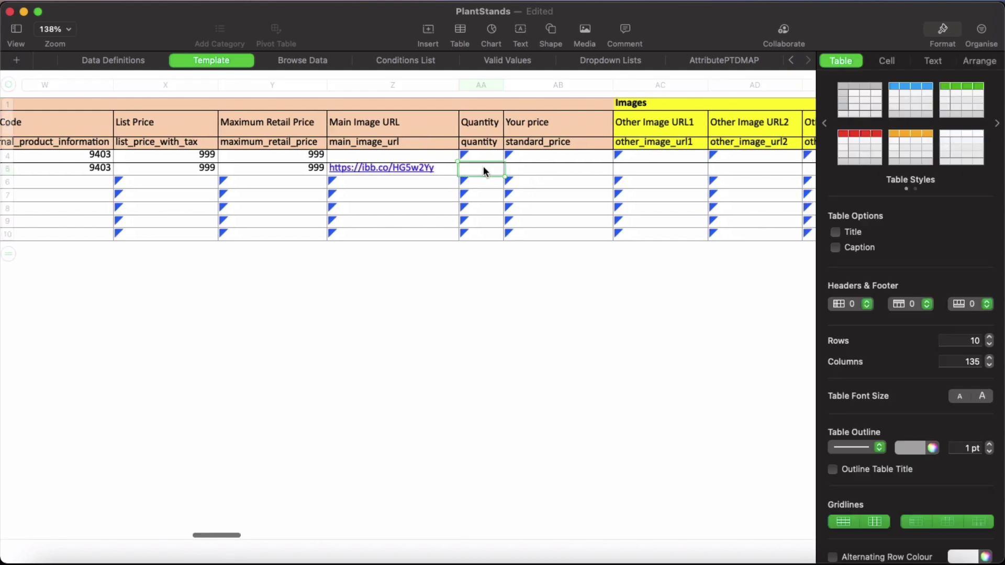
type("5")
left_click(564, 174)
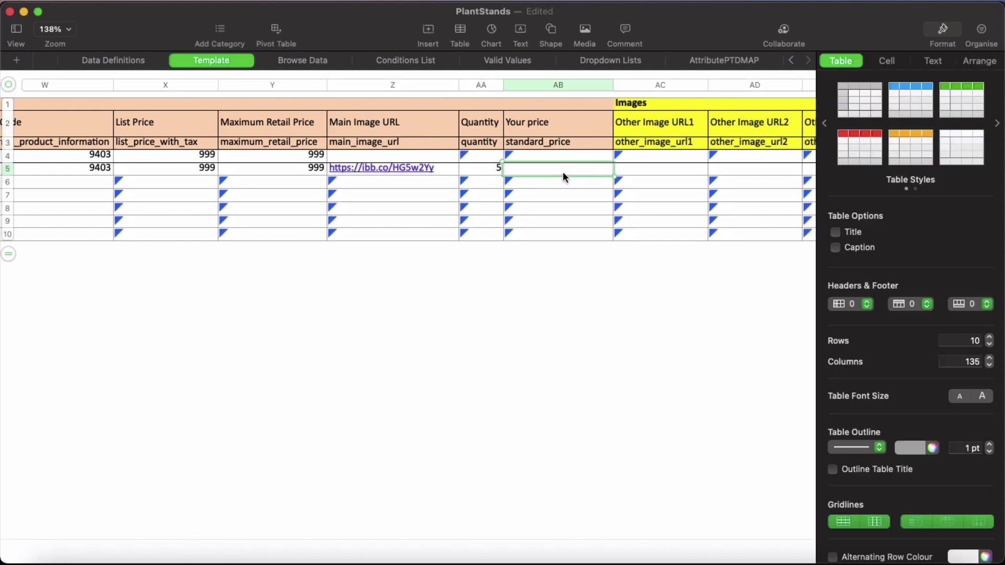
type("799")
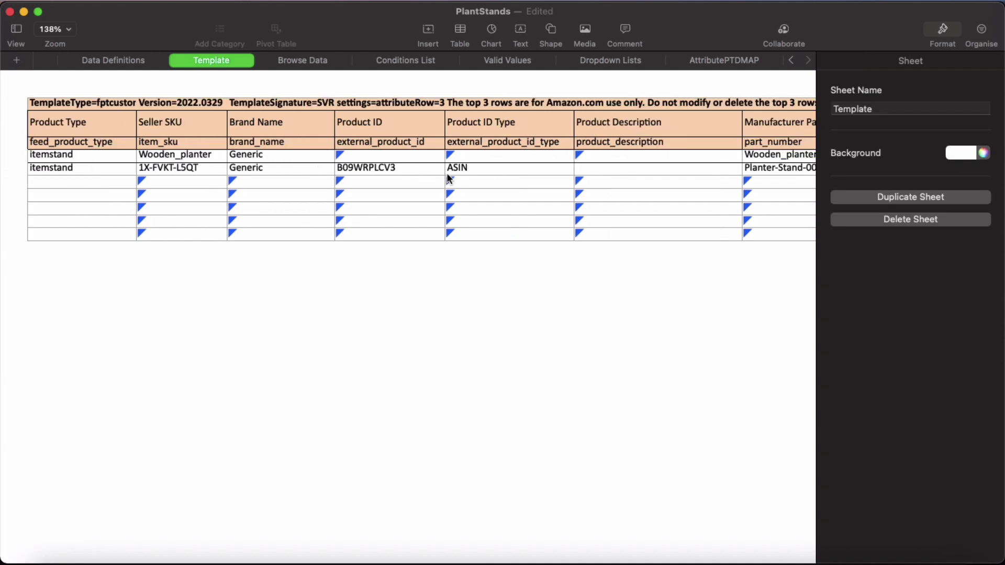
Copy the whole of row 5 and paste it into row 6 of the Template sheet.
left_click(79, 176)
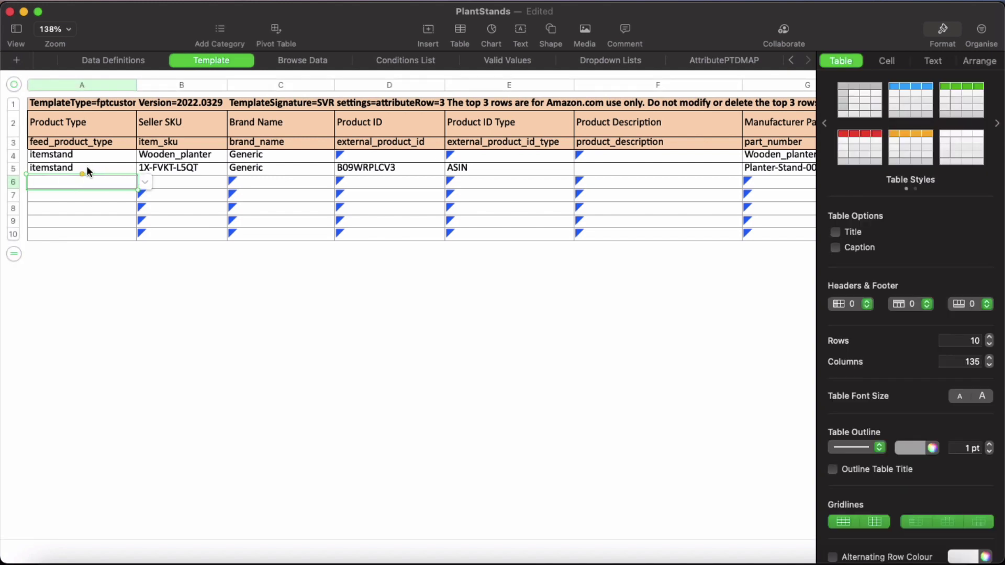
left_click(15, 170)
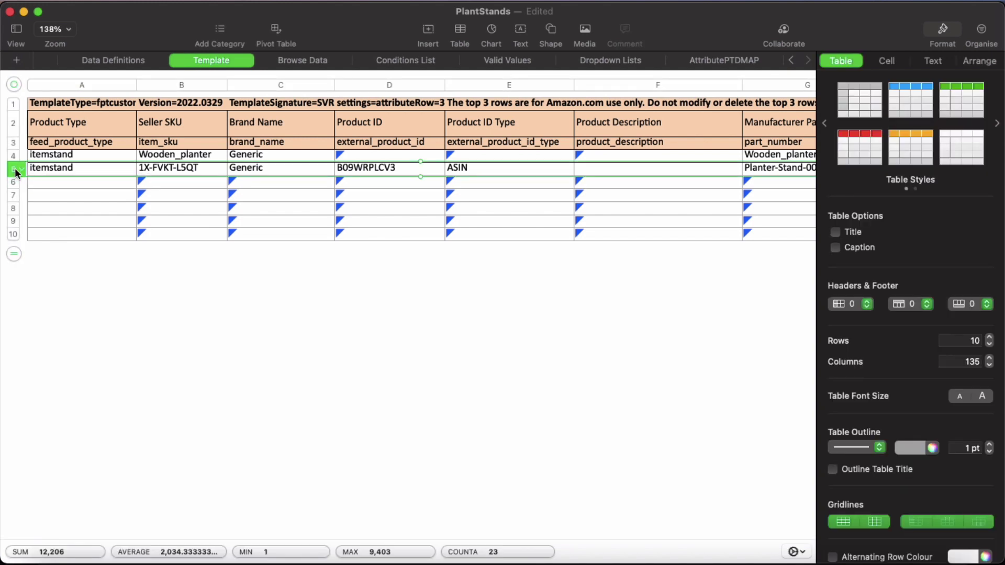
left_click(44, 181)
key("super+v")
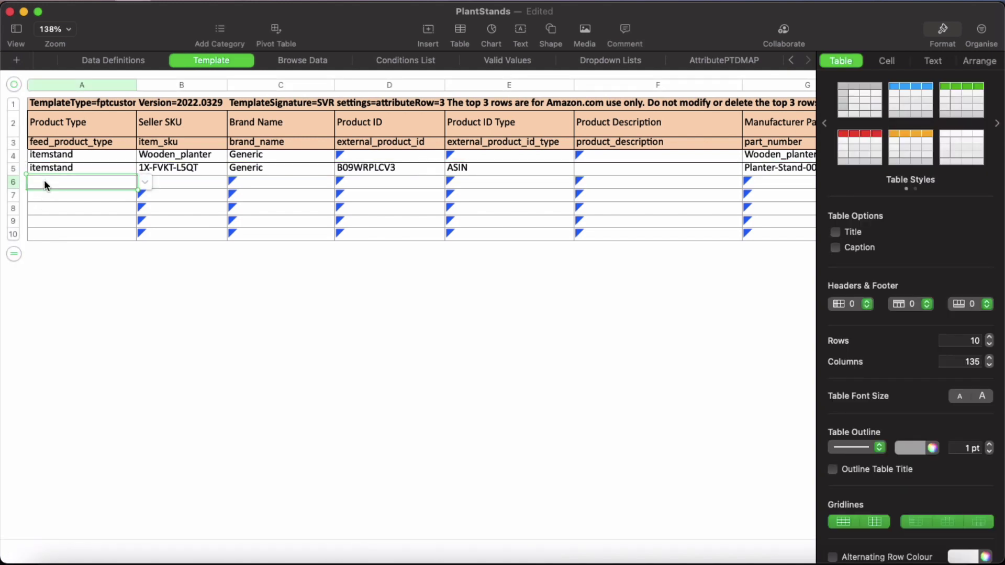
Clear the Seller SKU, Product ID and Manufacturer Part Number cells in row 6.
double_click(209, 183)
triple_click(209, 183)
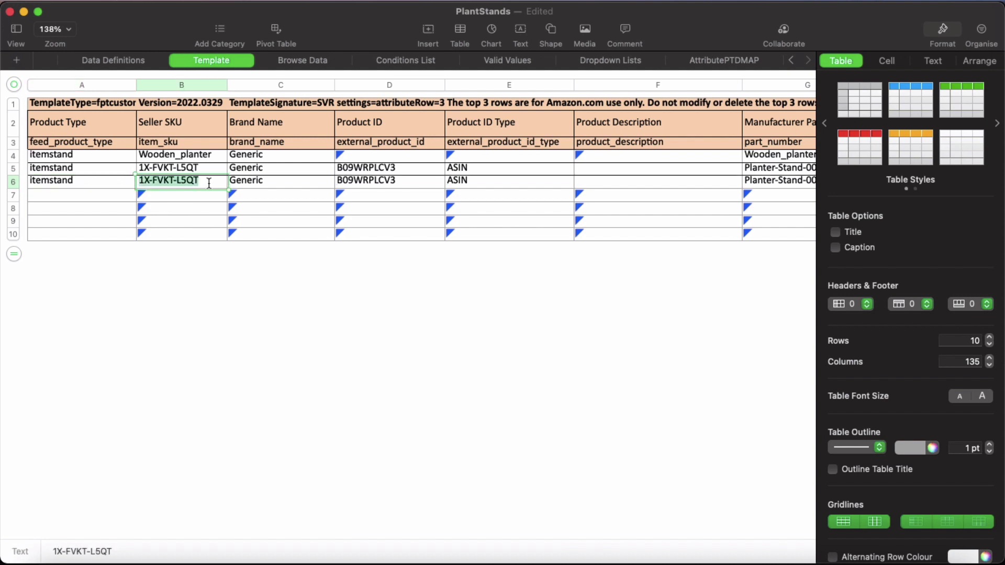
key("BackSpace")
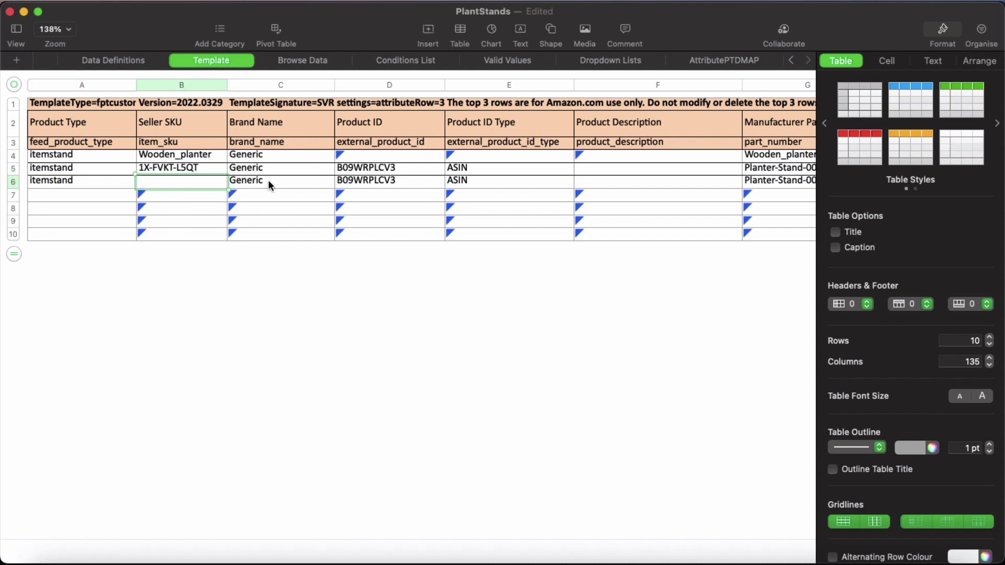
double_click(385, 177)
key("BackSpace")
scroll(360, 210, "right", 10)
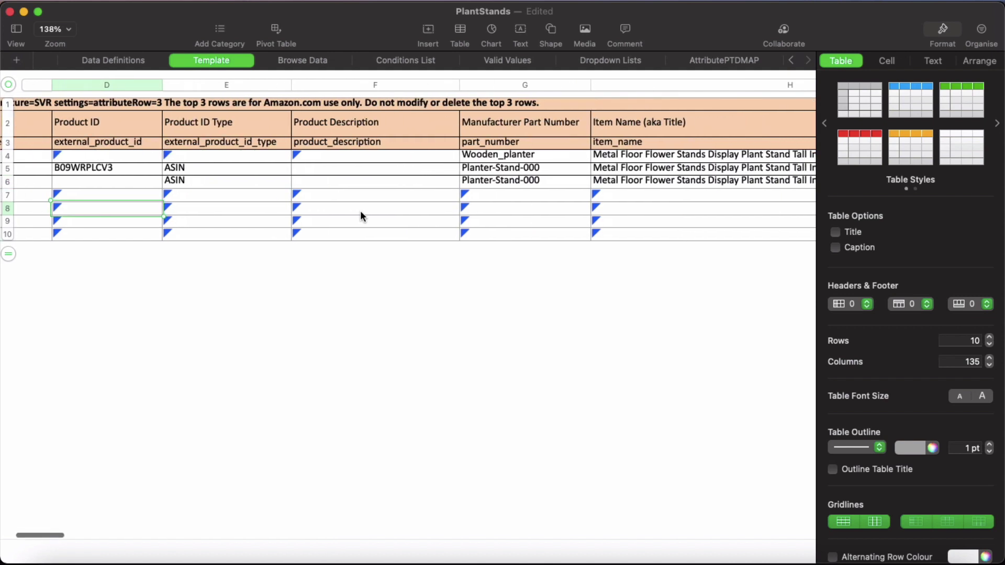
left_click(482, 181)
double_click(481, 177)
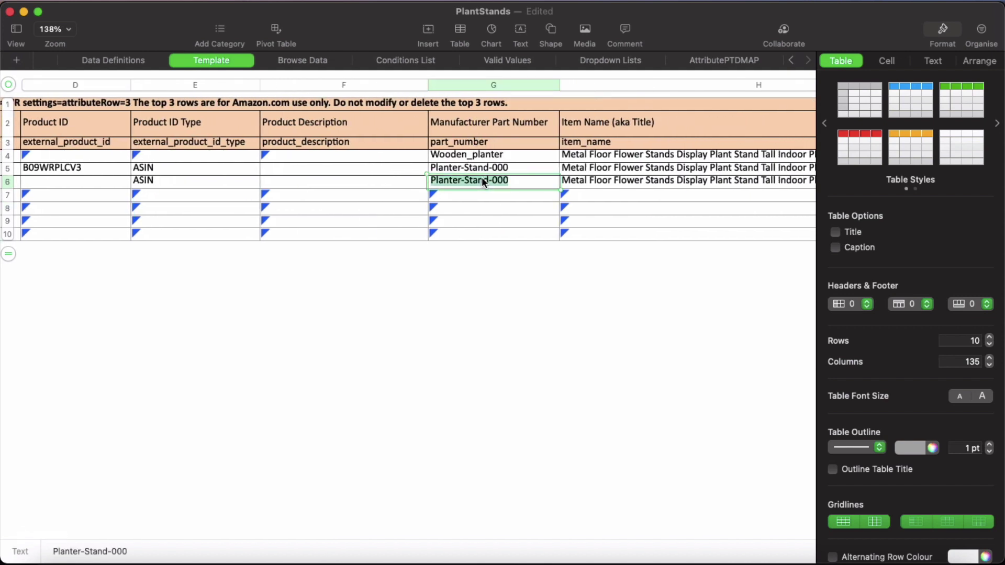
key("BackSpace")
left_click(482, 204)
Fill row 6's Product ID with B09WQDSMZ5 and Seller SKU with HJ-N6EN-GZSW, copied from the second listing in Manage Inventory.
scroll(482, 204, "right", 8)
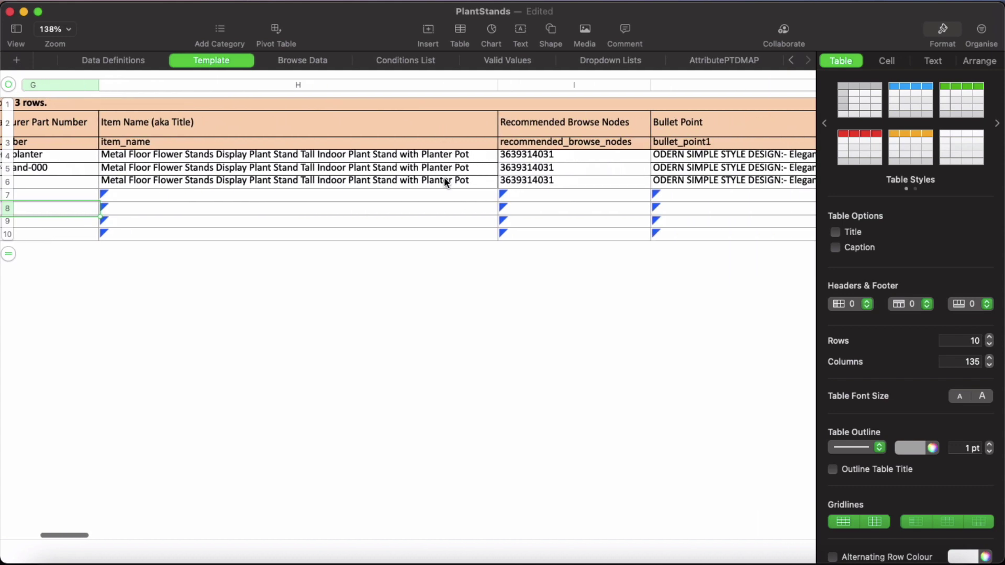
scroll(446, 179, "right", 3)
scroll(529, 176, "left", 15)
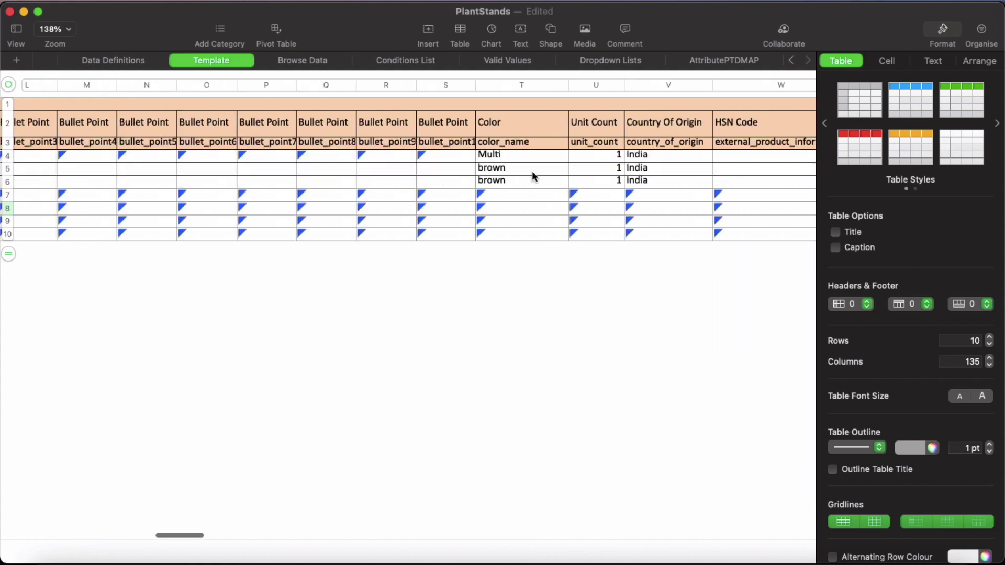
scroll(532, 177, "left", 3)
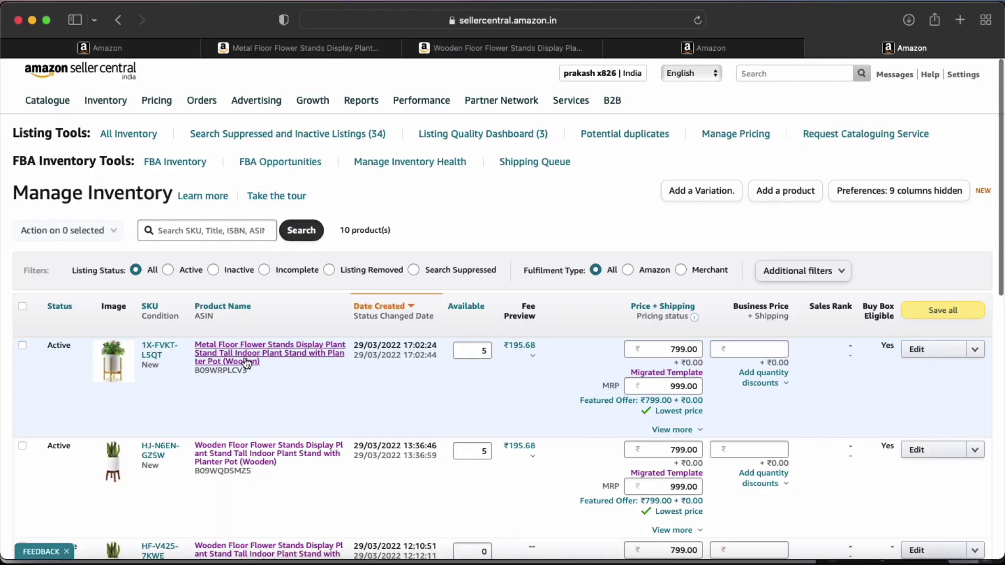
double_click(246, 471)
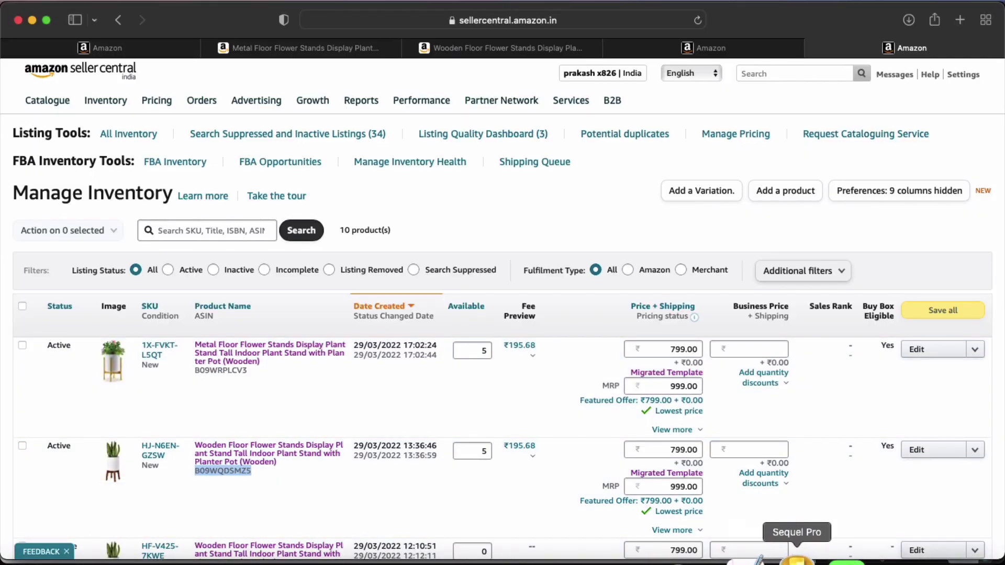
left_click(828, 550)
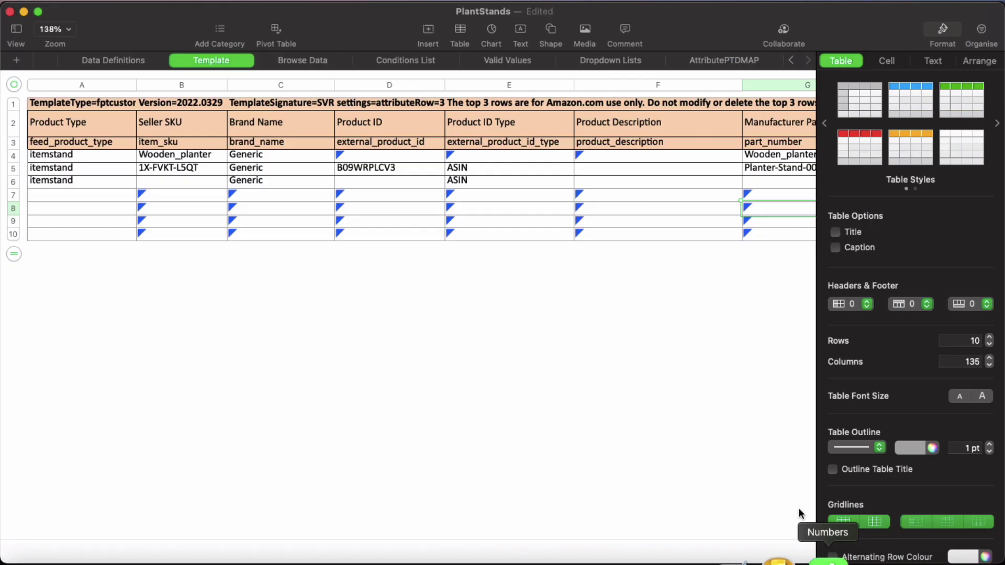
left_click(366, 178)
key("super+Tab")
left_click_drag(171, 458, 140, 447)
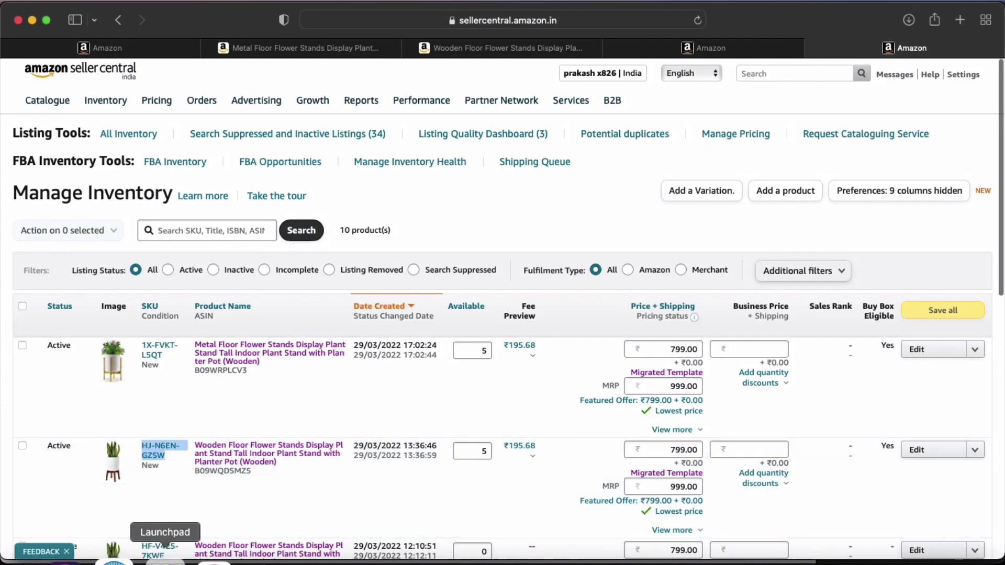
left_click(838, 559)
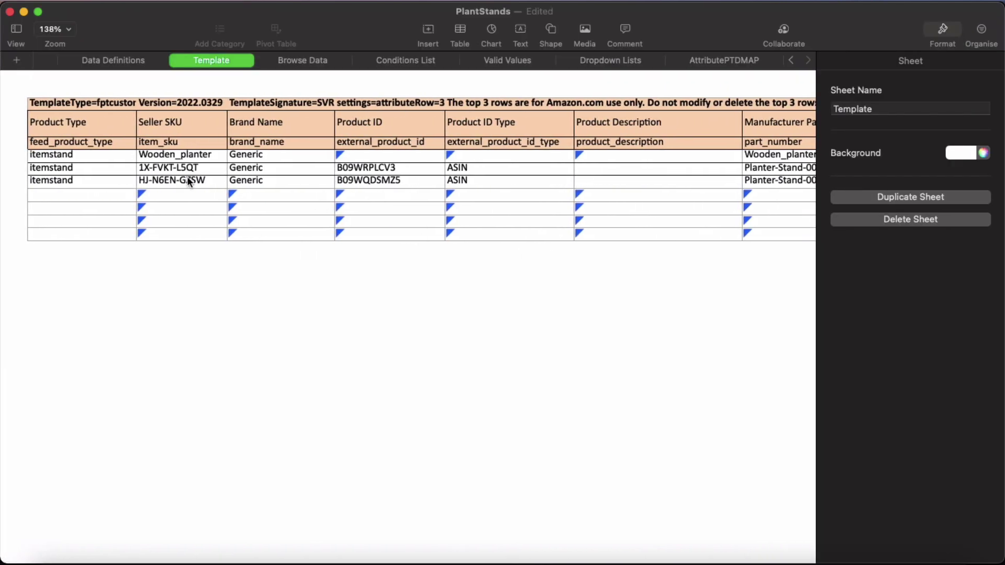
Paste the HTML description starting "EFFICIENT CORNER OR BALCONY USE" from the TextEdit notes into the Product Description cells of rows 5 and 6.
scroll(439, 185, "right", 1)
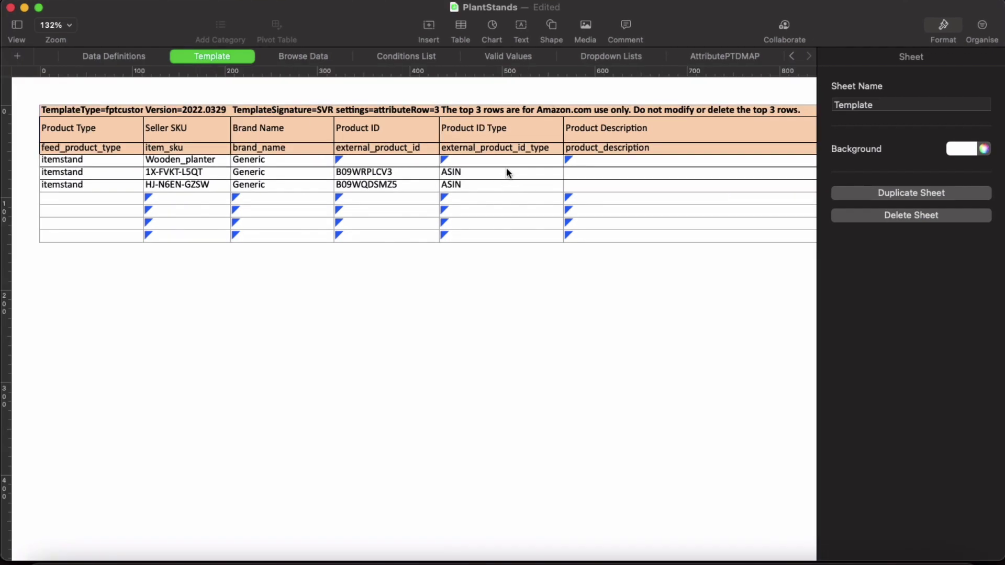
left_click(599, 185)
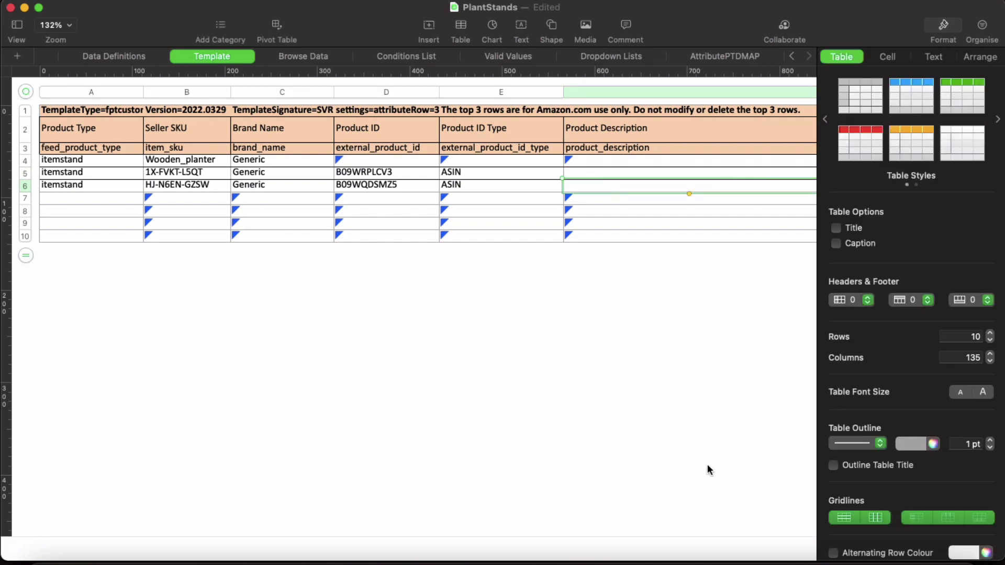
left_click(705, 559)
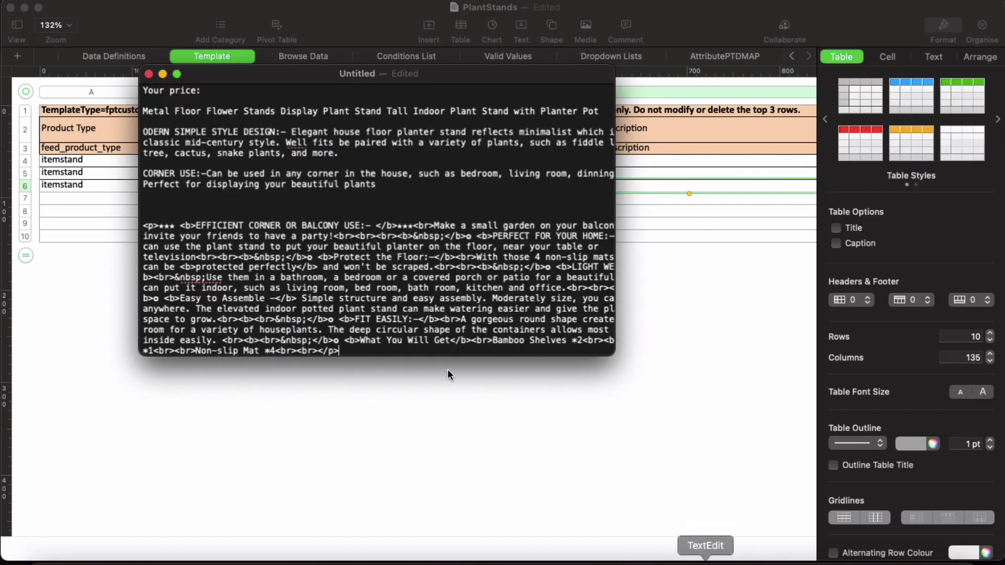
triple_click(401, 296)
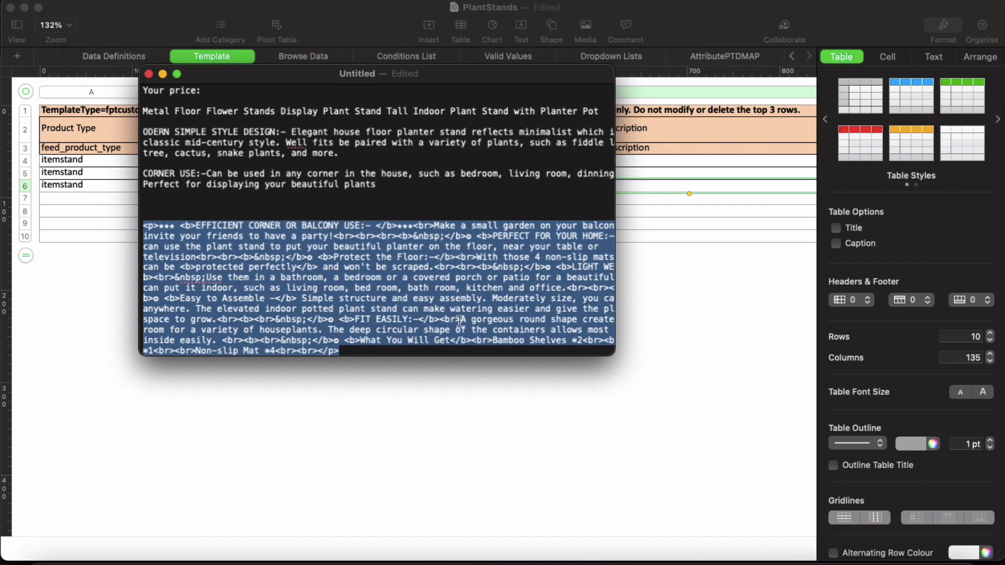
left_click(666, 373)
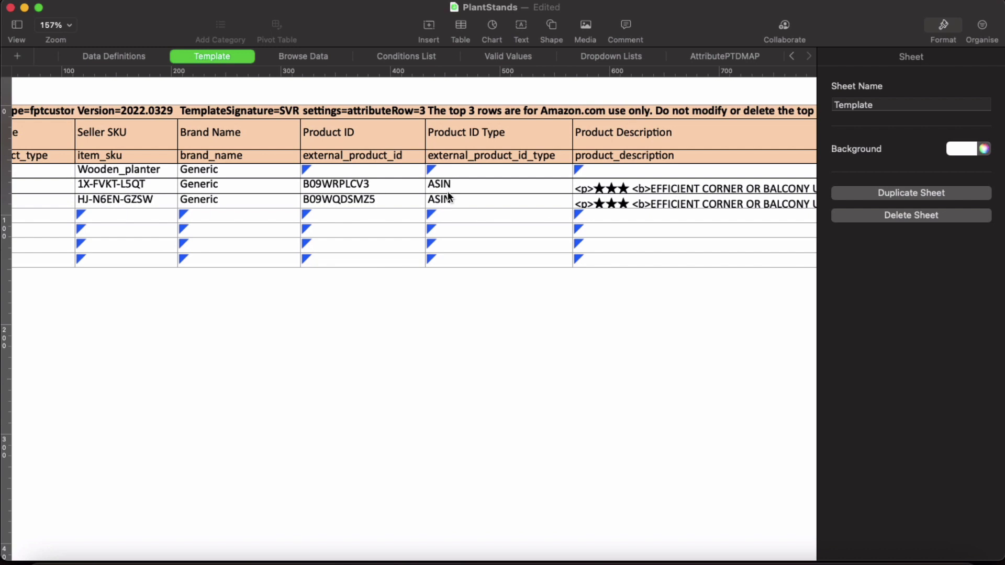
Copy the parent Seller SKU Wooden_planter from row 4.
scroll(449, 198, "left", 4)
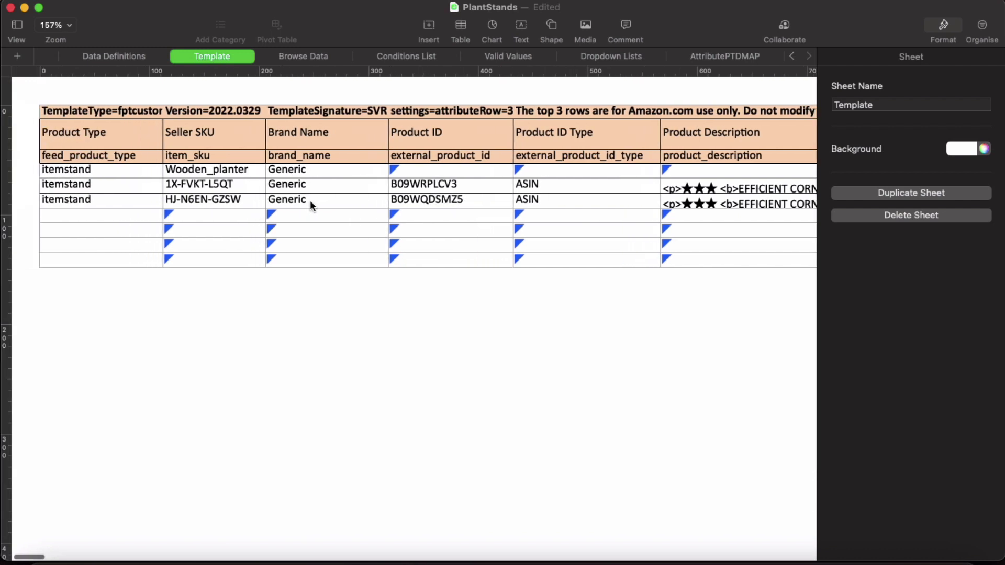
left_click(214, 173)
double_click(229, 173)
key("super+c")
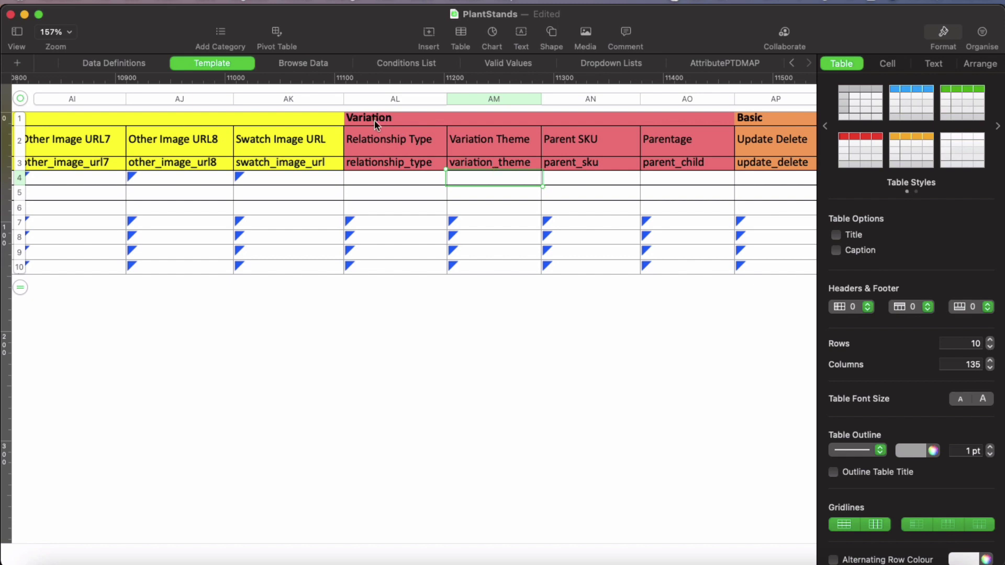
left_click(389, 176)
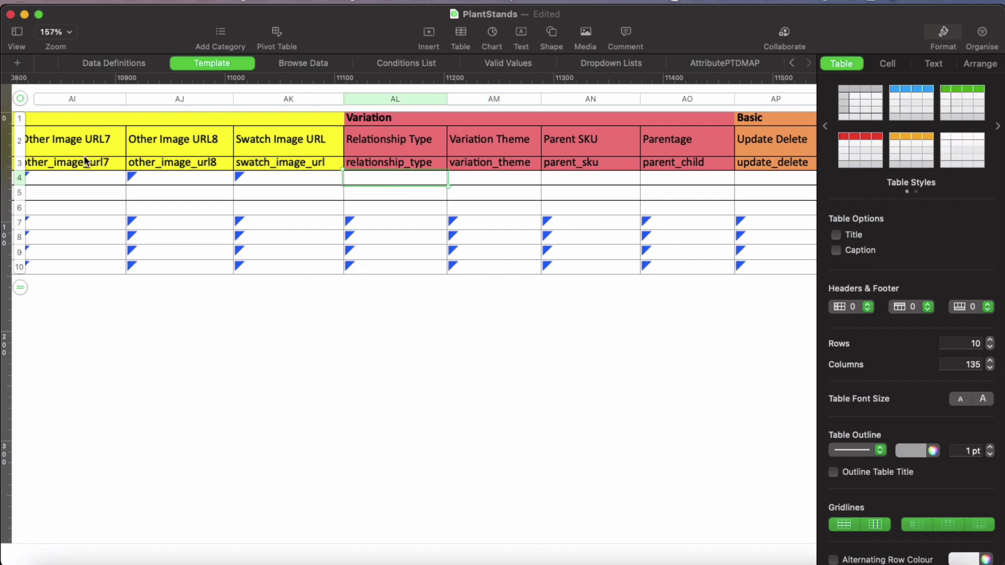
left_click(18, 178)
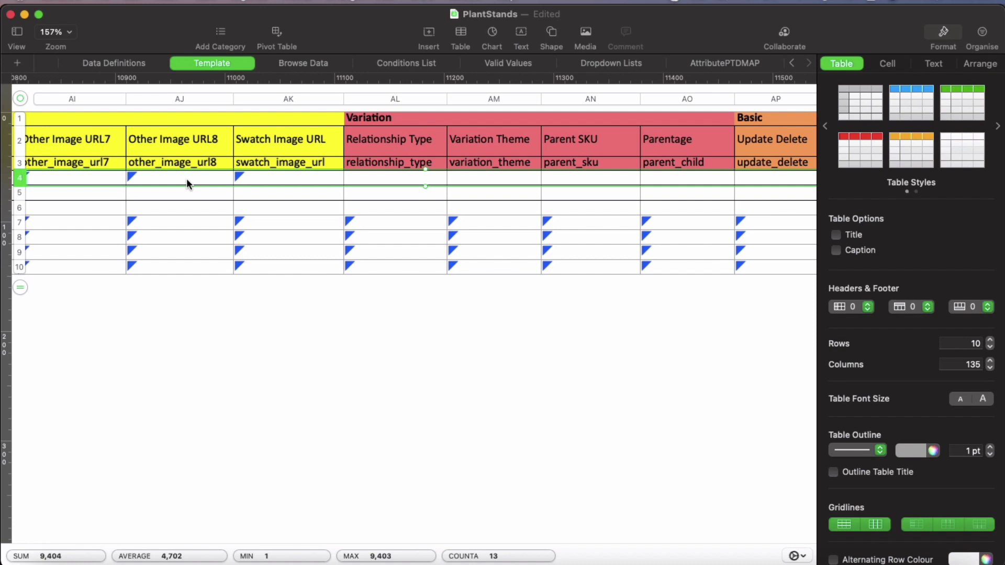
left_click(65, 194)
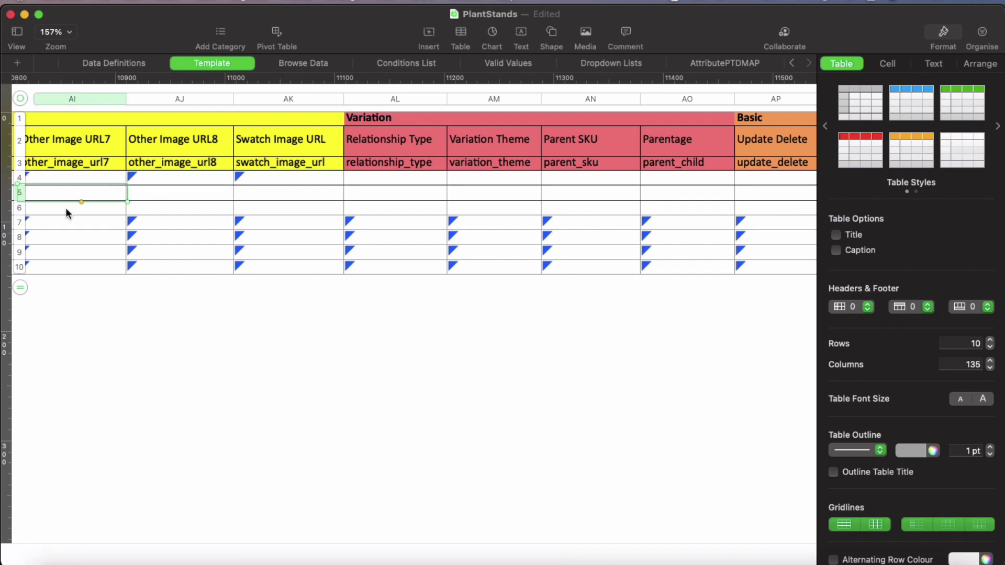
Paste the copied parent SKU Wooden_planter into the Parent SKU cells of rows 5 and 6.
left_click(65, 207)
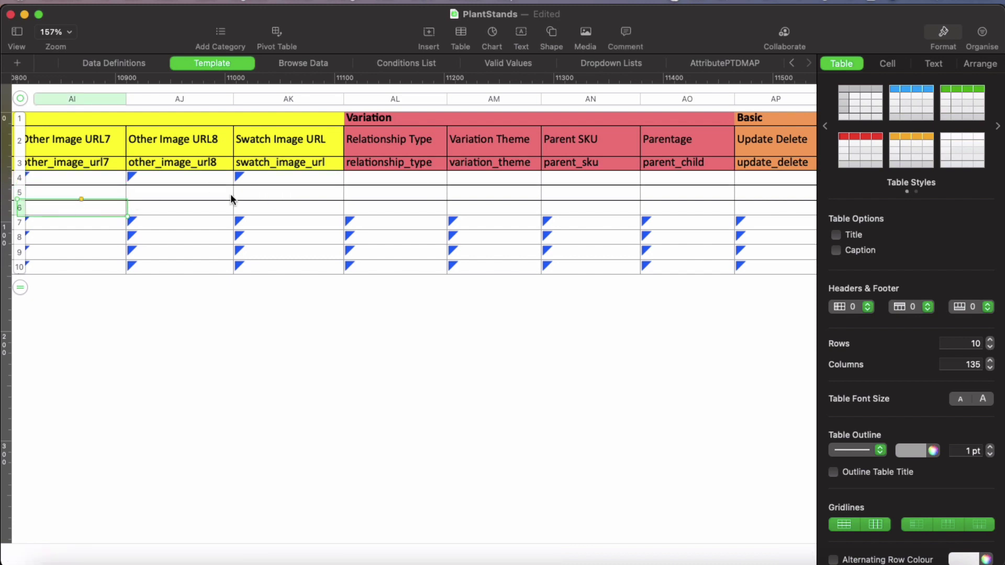
left_click(529, 178)
left_click(559, 177)
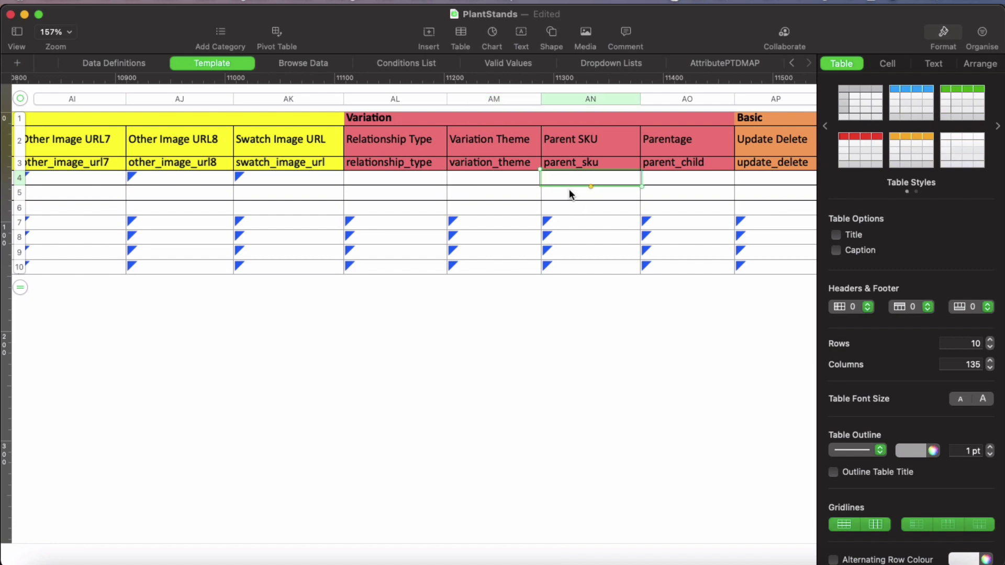
left_click(572, 193)
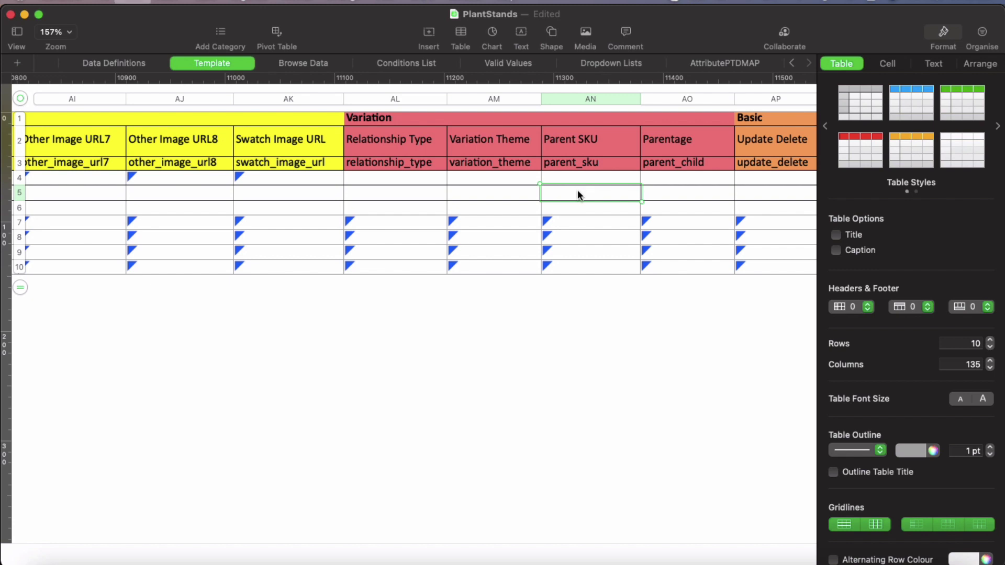
key("super+v")
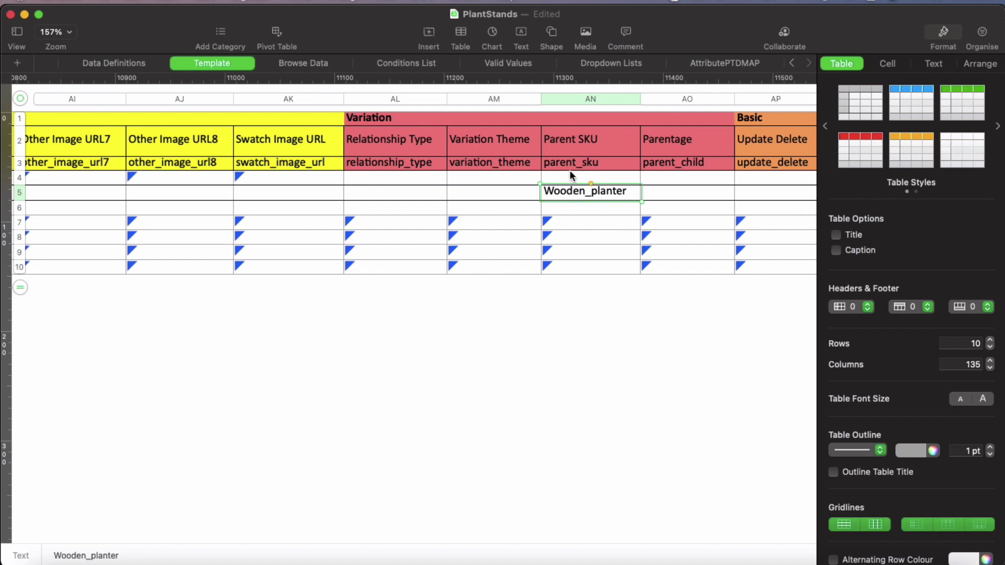
left_click(581, 209)
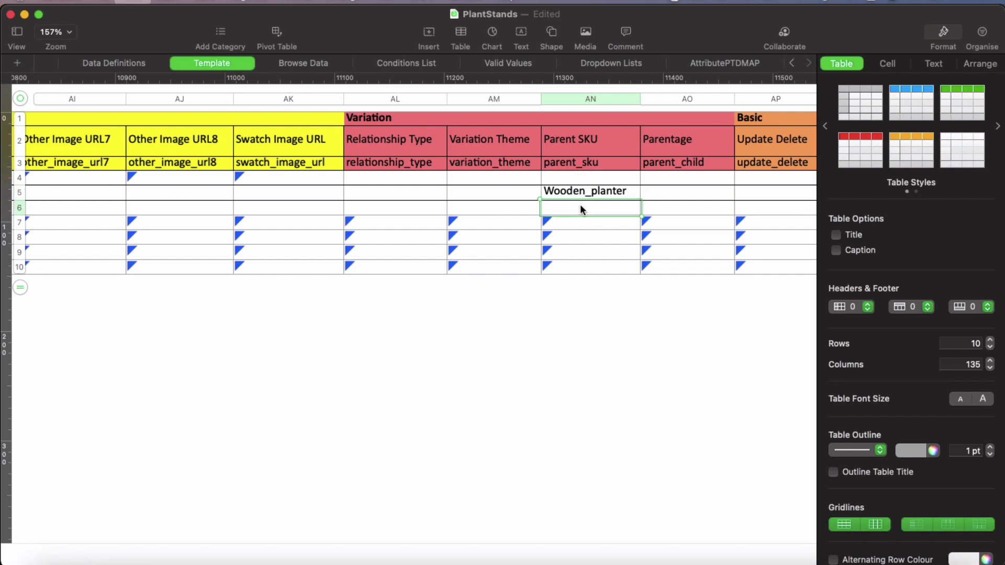
key("super+v")
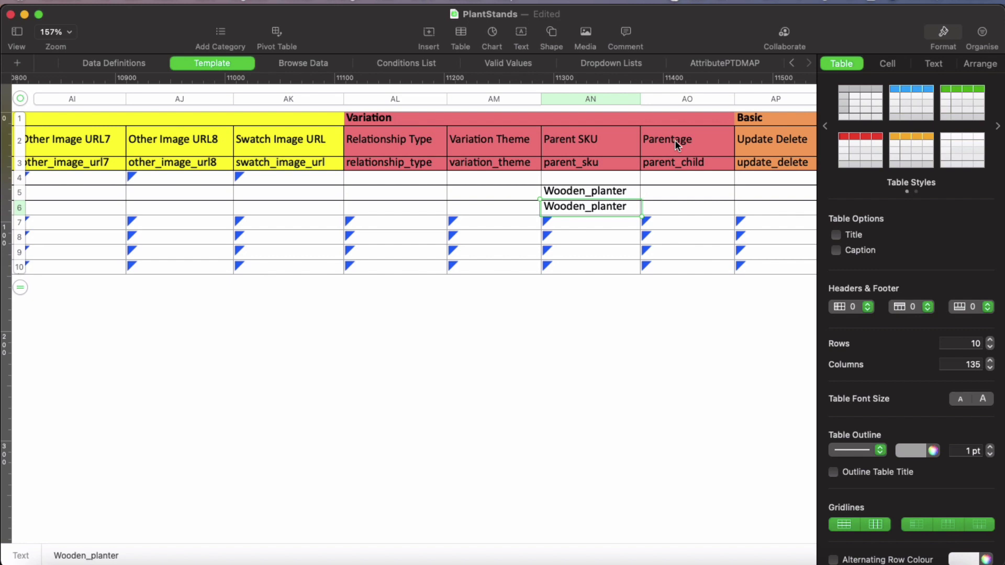
Set the Parentage of row 4 to parent.
left_click(668, 179)
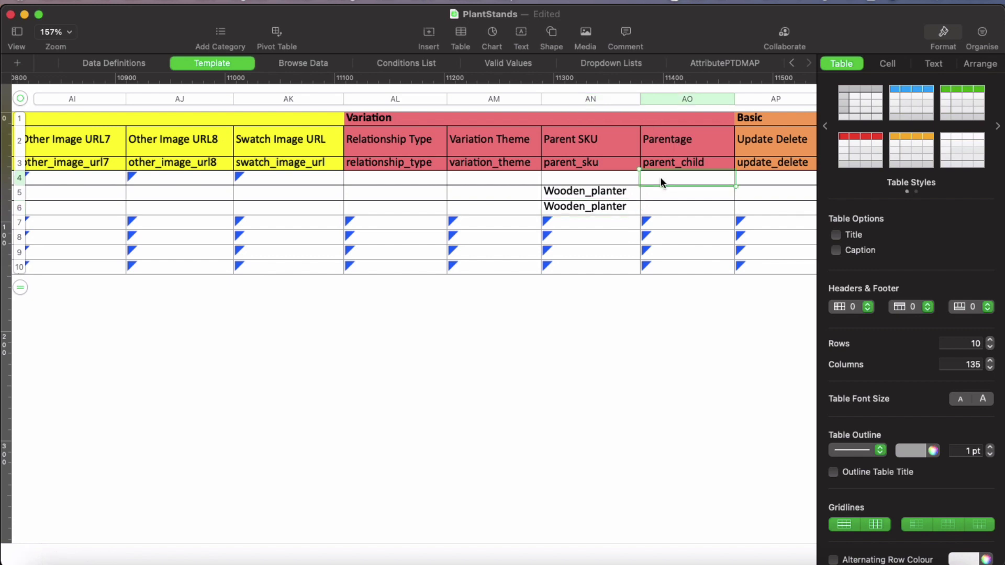
left_click(626, 181)
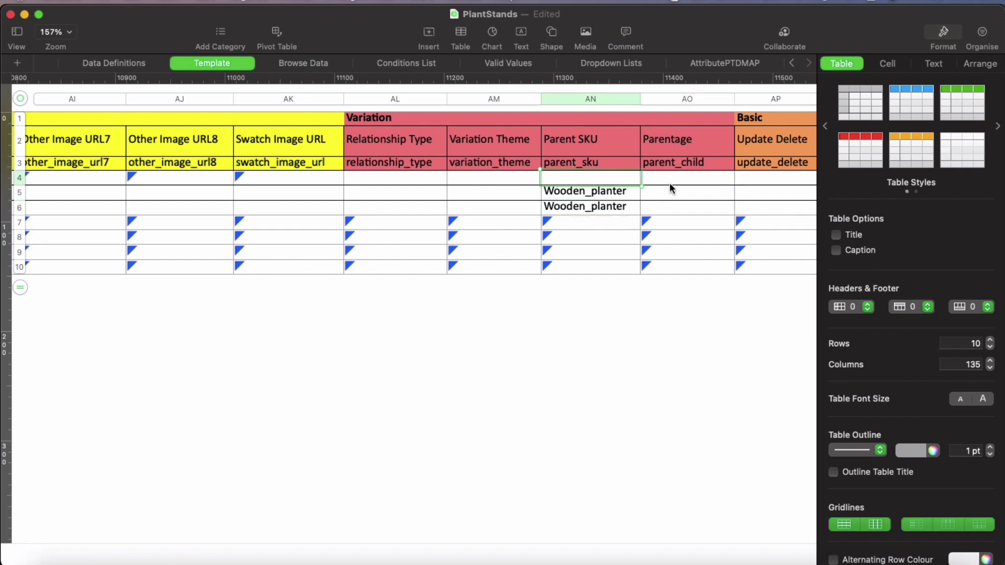
left_click(687, 181)
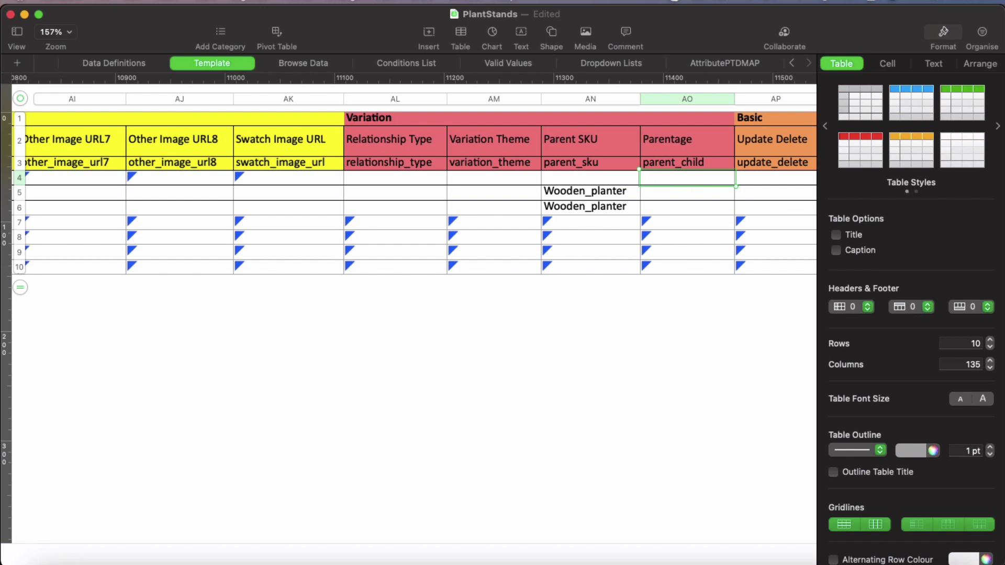
type("parent")
left_click(752, 194)
Enter Child as the Parentage of row 5 and copy it into row 6.
left_click(698, 194)
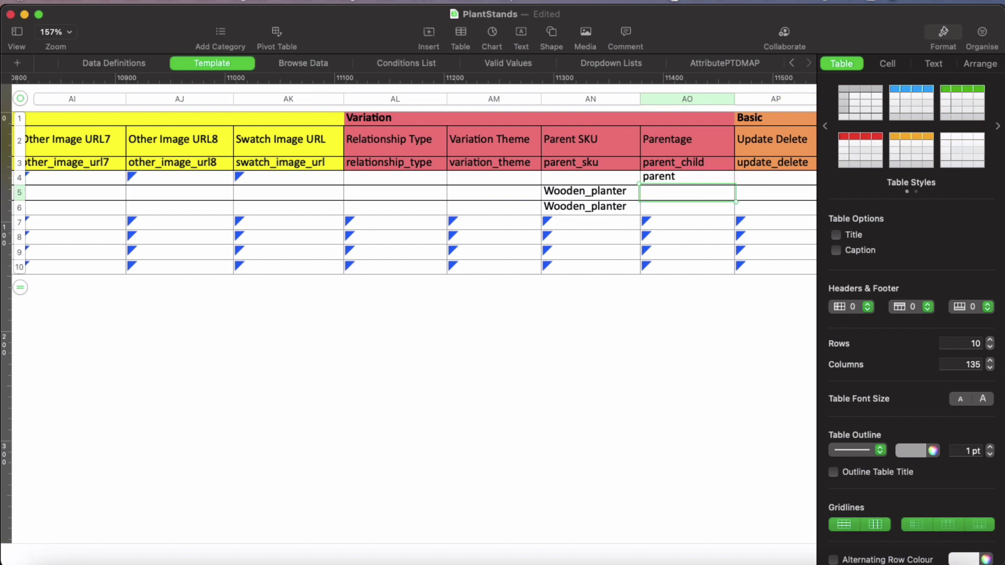
type("Child")
double_click(698, 192)
key("super+c")
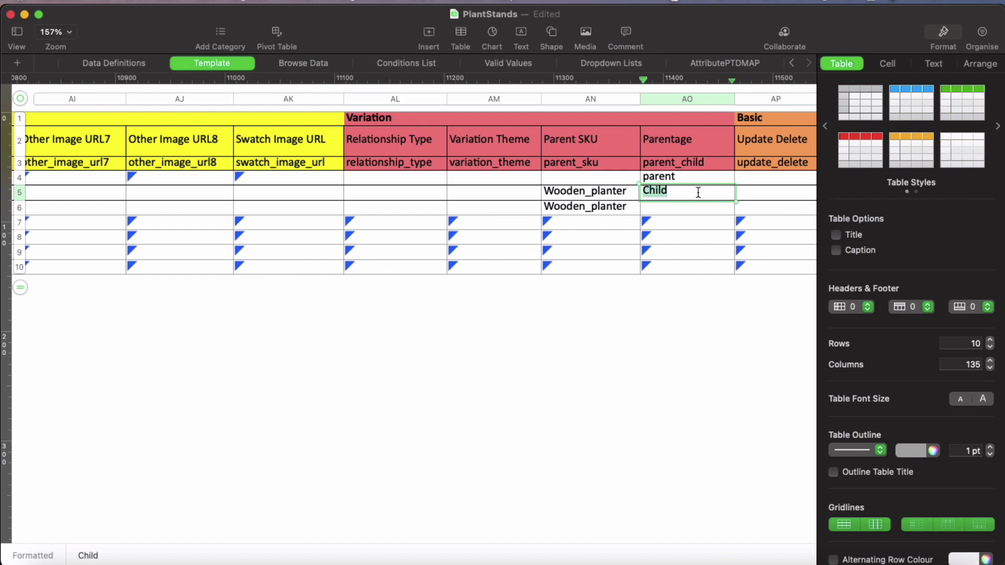
left_click(656, 204)
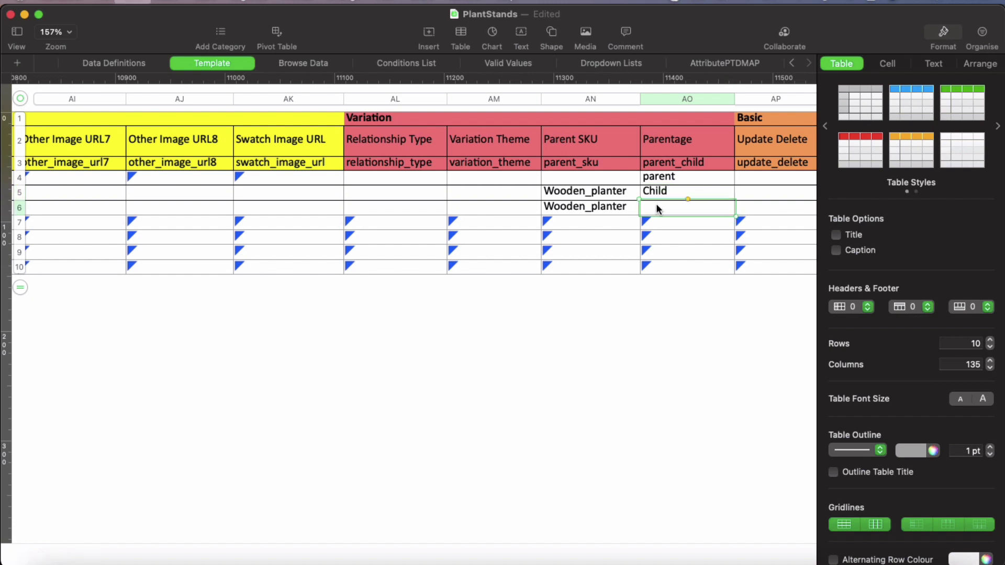
key("super+v")
left_click(672, 181)
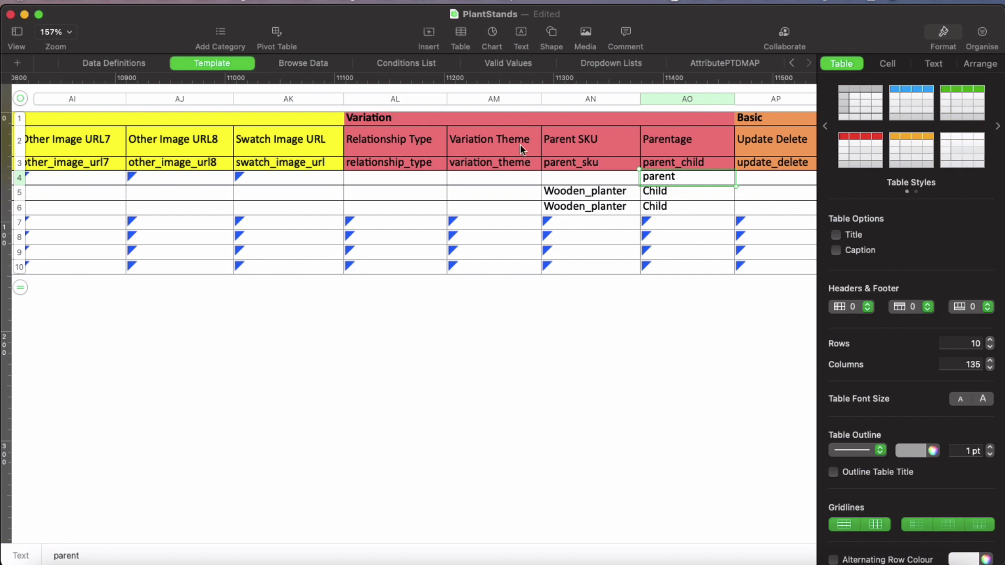
Check the allowed Variation Theme options on the Valid Values sheet and copy Material.
left_click(490, 143)
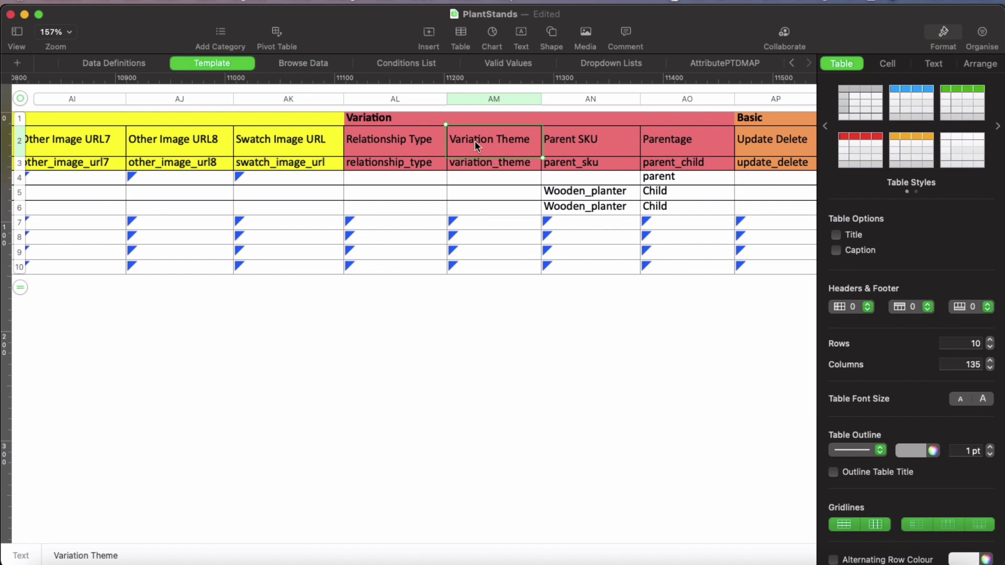
left_click(508, 63)
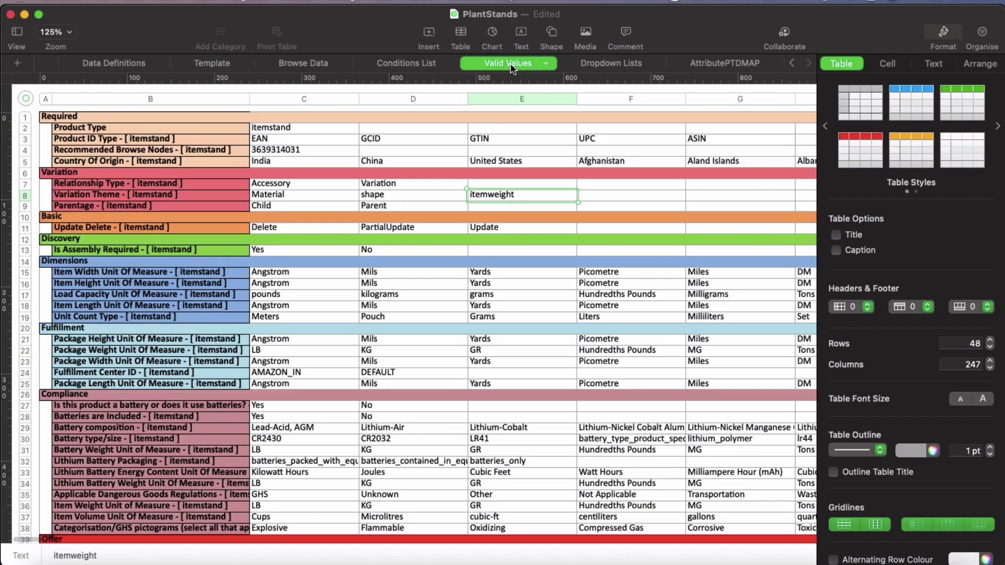
left_click(23, 198)
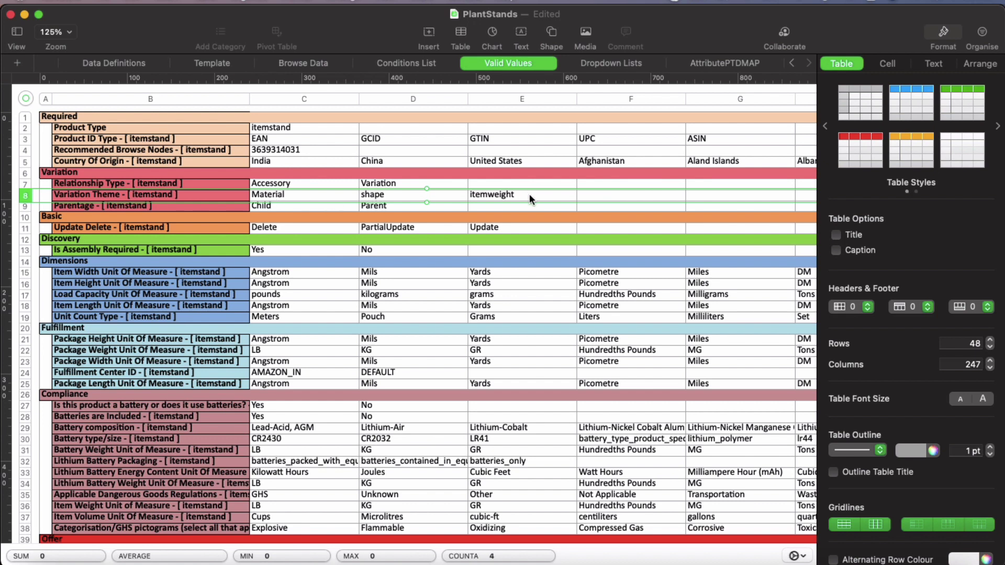
left_click(296, 191)
double_click(296, 192)
key("super+c")
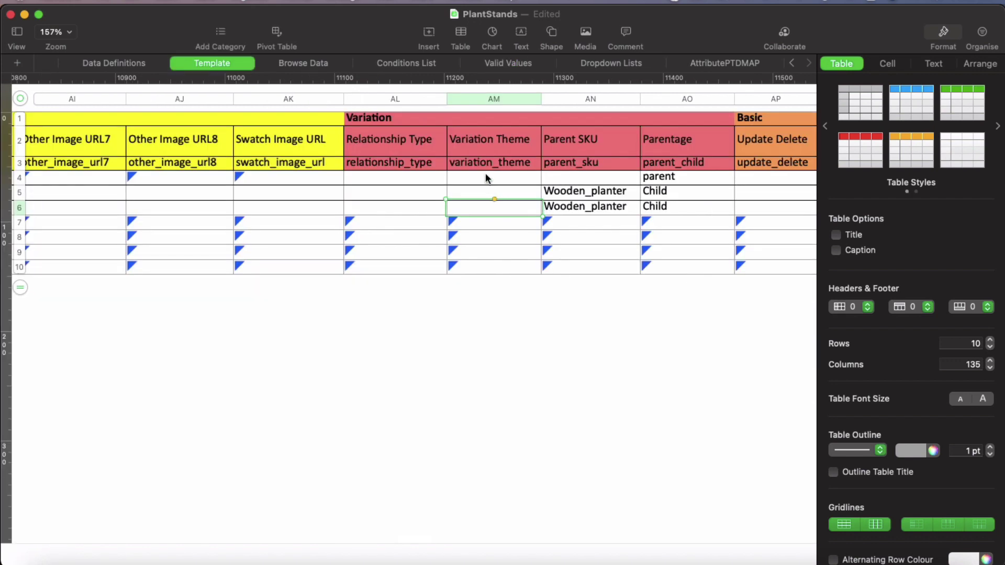
Paste Material into the Variation Theme cells of rows 4, 5 and 6 on the Template sheet.
left_click(488, 179)
key("super+v")
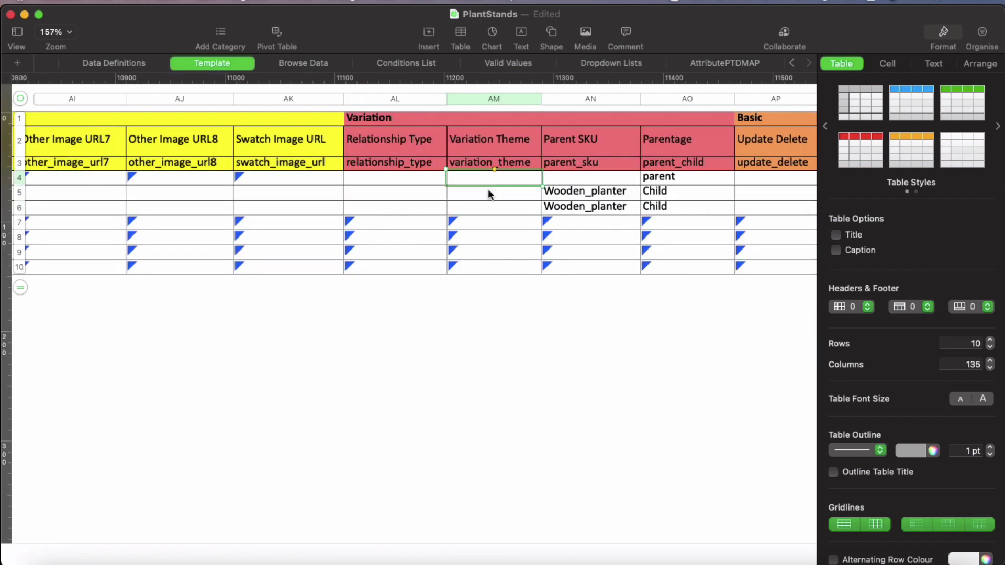
left_click(489, 192)
key("super+v")
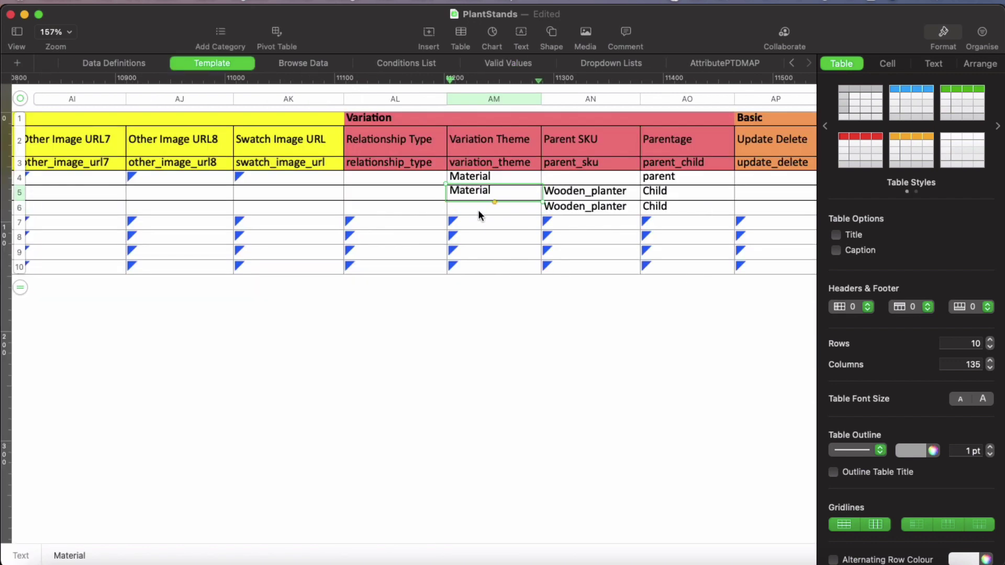
left_click(479, 212)
key("super+v")
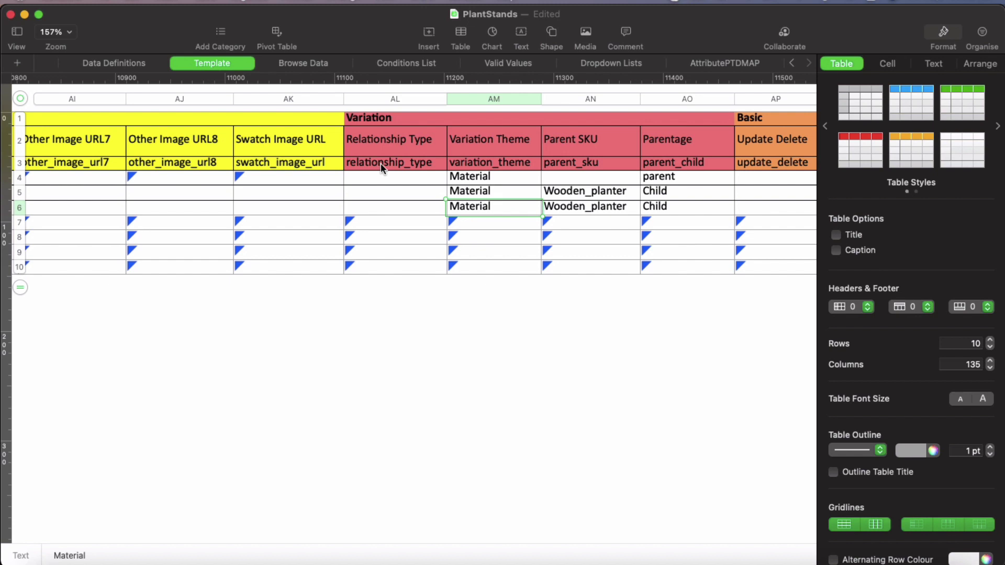
Set the Relationship Type of the child rows 5 and 6 to Variation.
left_click(407, 180)
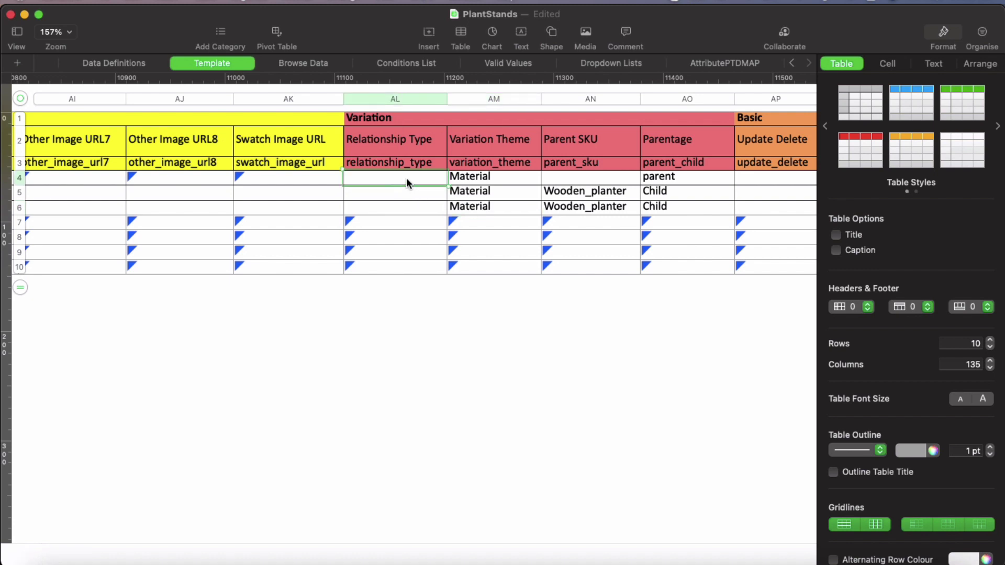
left_click(409, 193)
type("v")
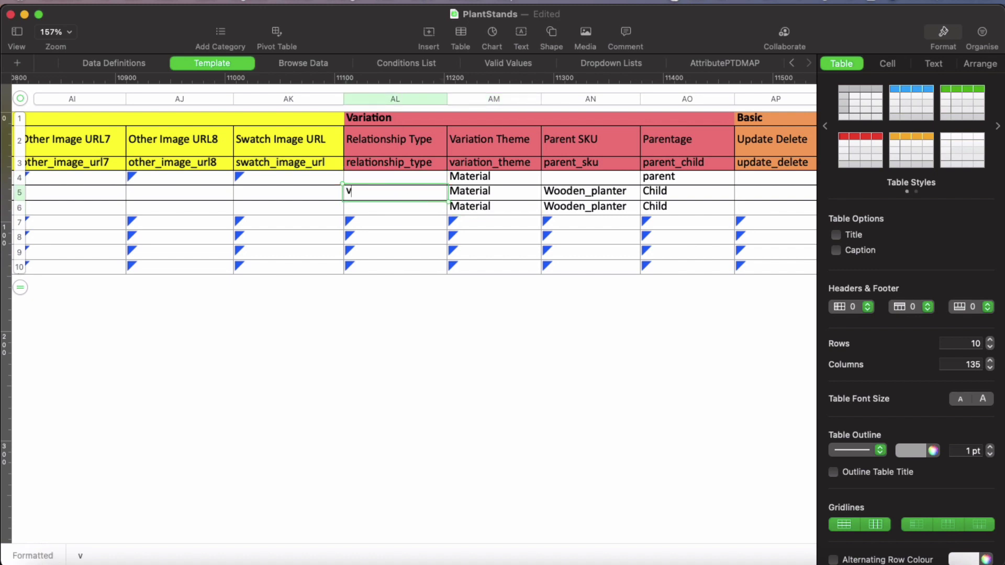
left_click(412, 205)
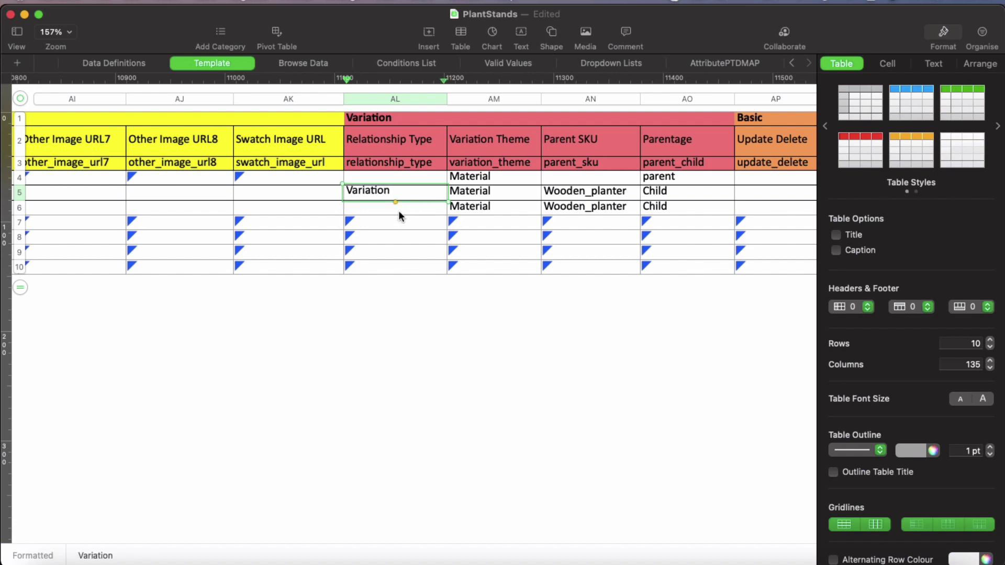
left_click(402, 208)
type("v")
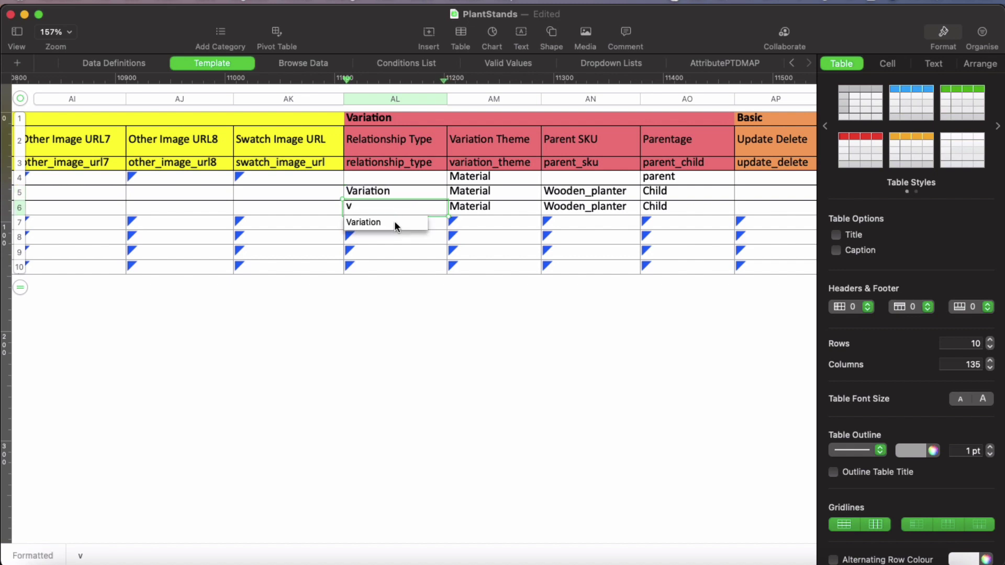
left_click(394, 222)
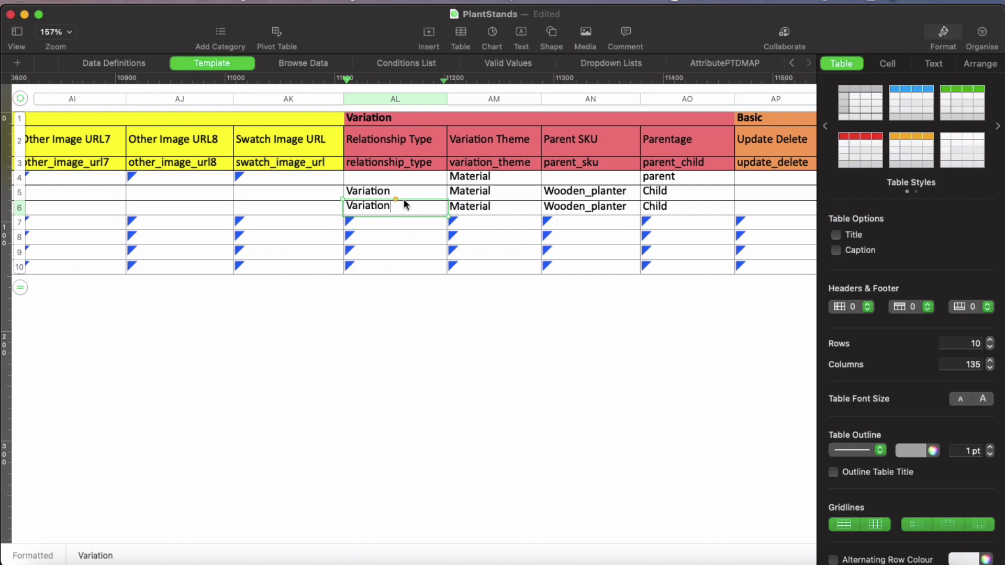
left_click(470, 236)
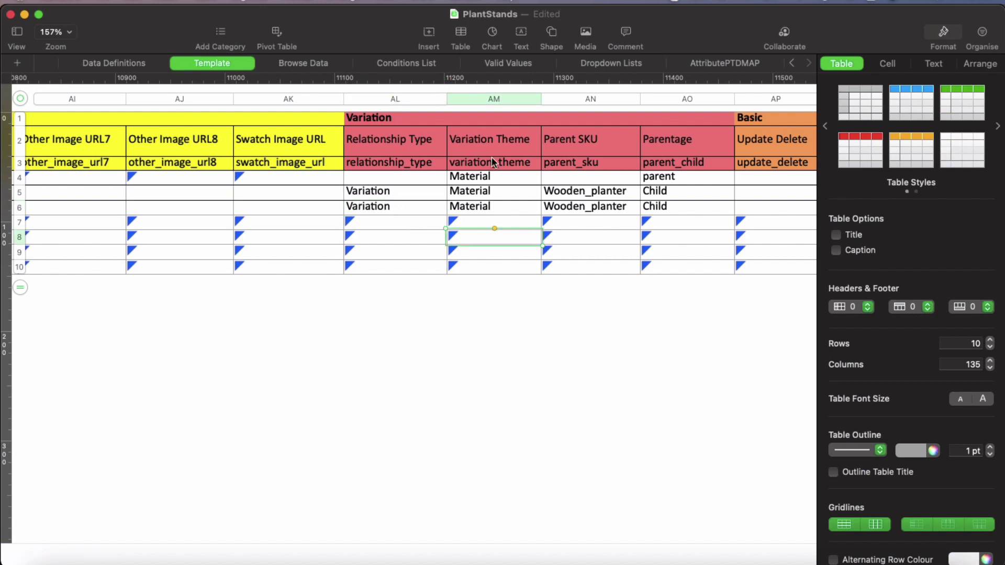
left_click(499, 211)
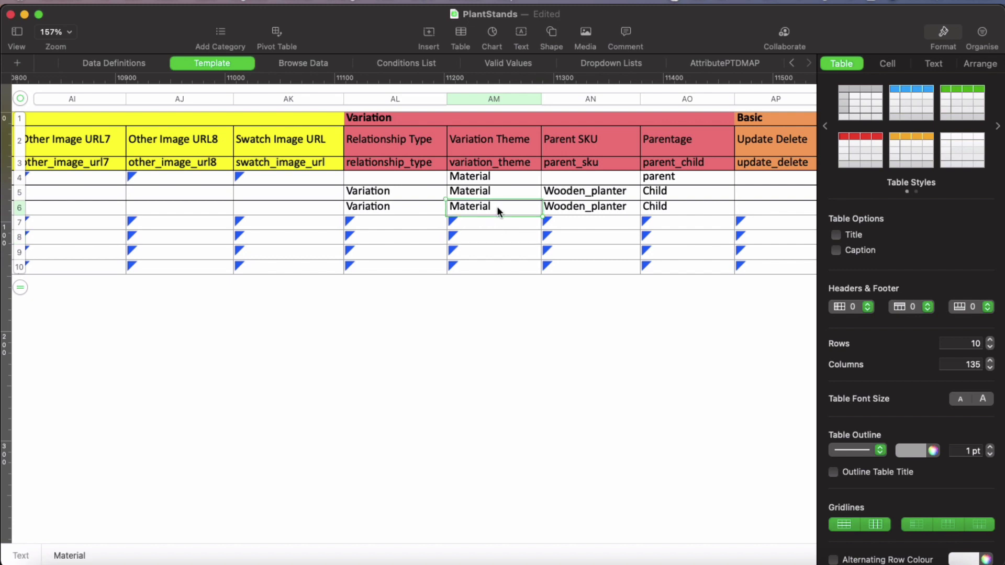
left_click(503, 193)
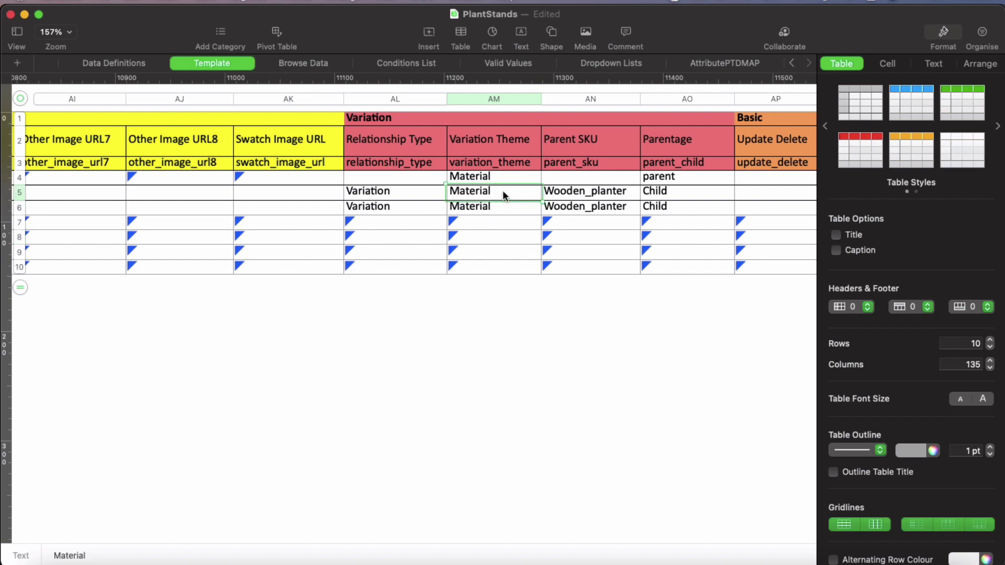
double_click(500, 190)
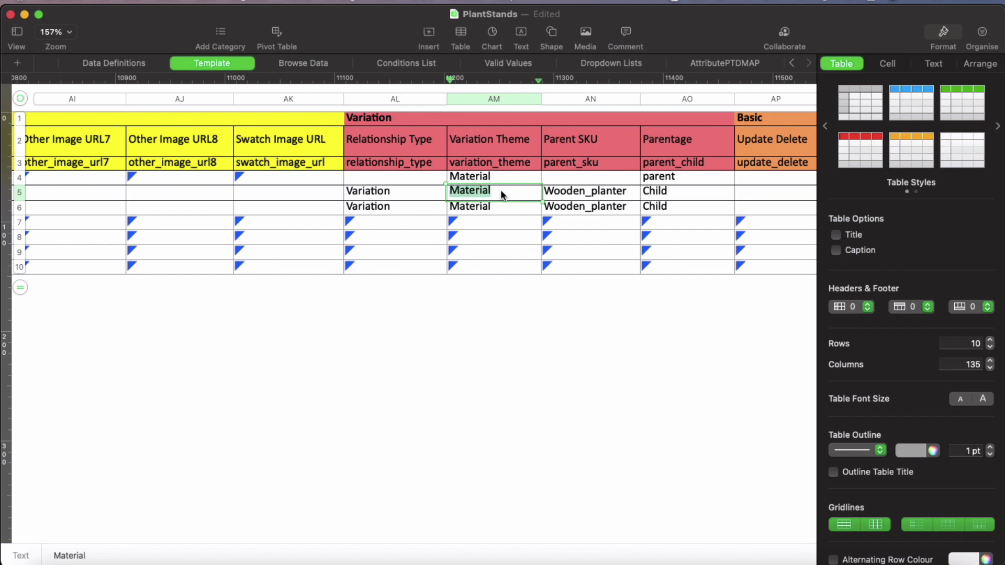
left_click(505, 211)
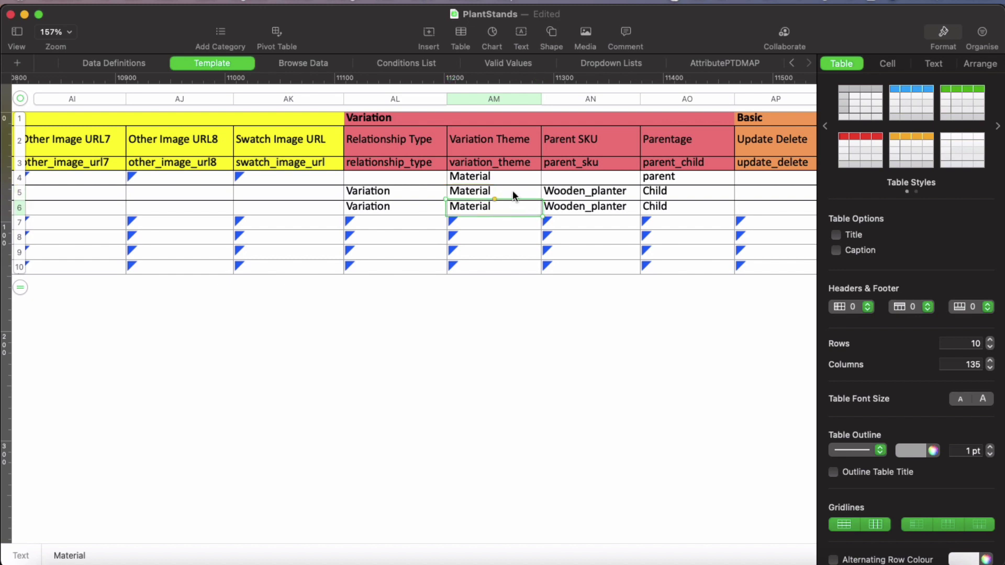
left_click(510, 193)
left_click(511, 205)
left_click(675, 359)
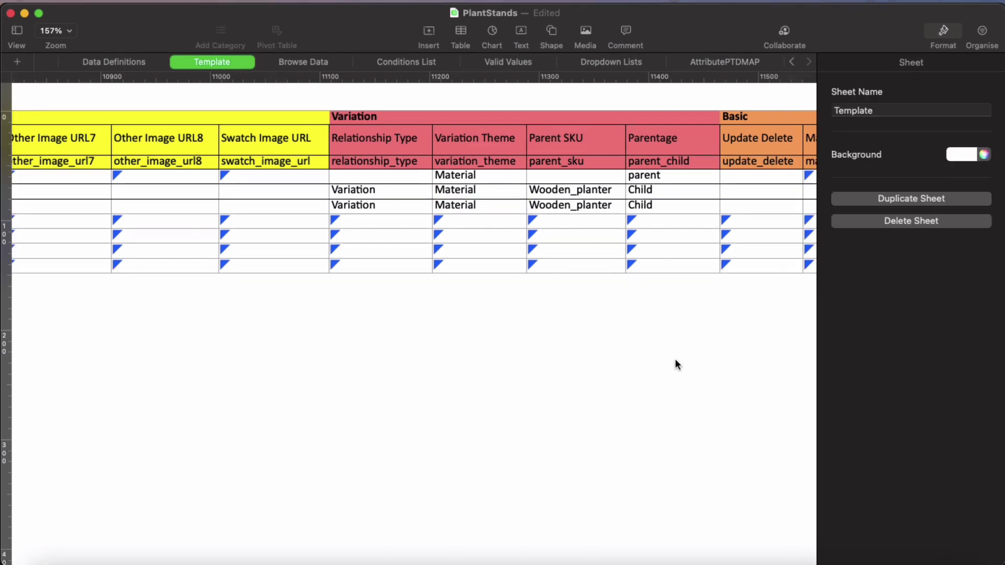
Enter update in the Update Delete cells of rows 4, 5 and 6.
left_click(755, 177)
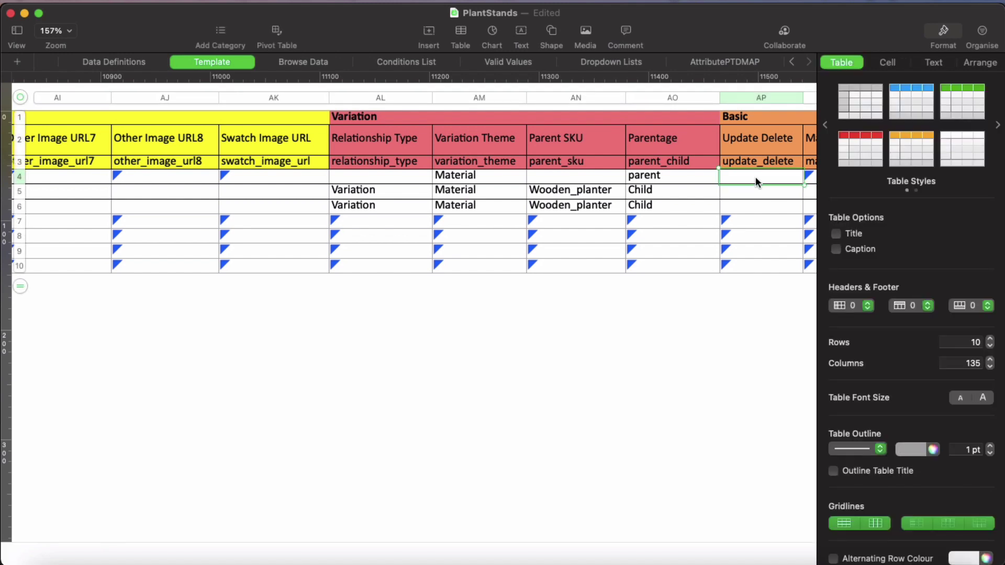
type("update")
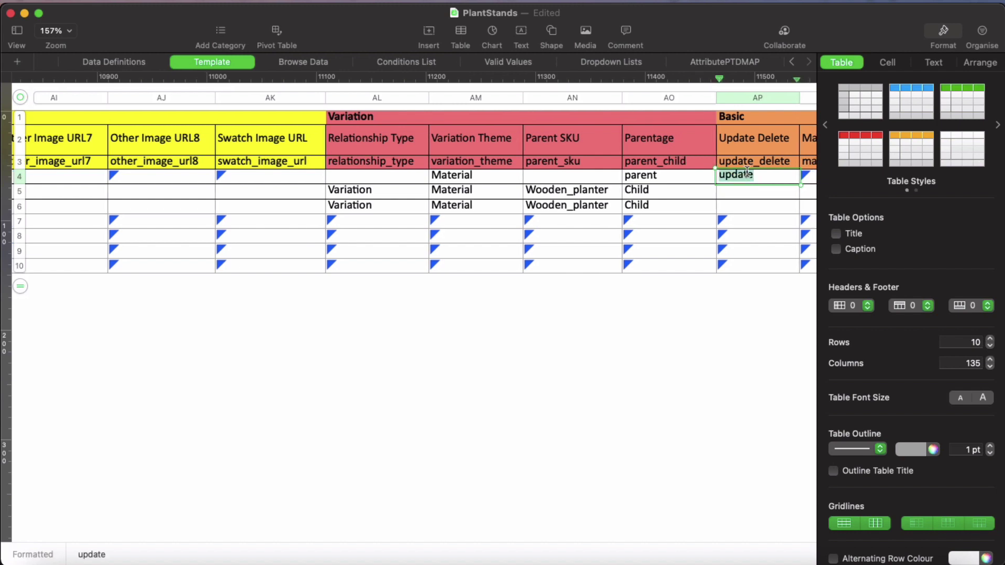
left_click(741, 191)
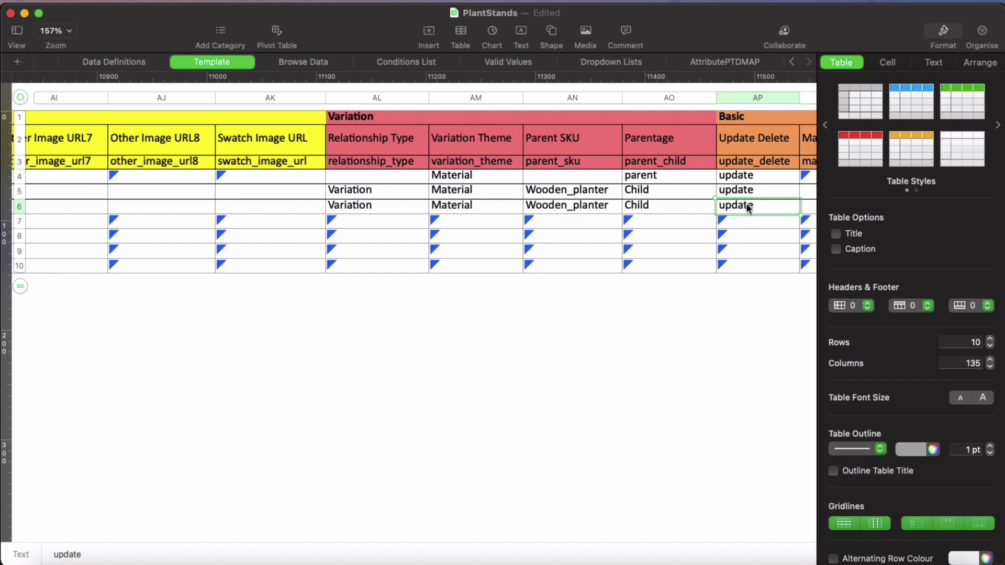
left_click(541, 329)
scroll(541, 329, "left", 10)
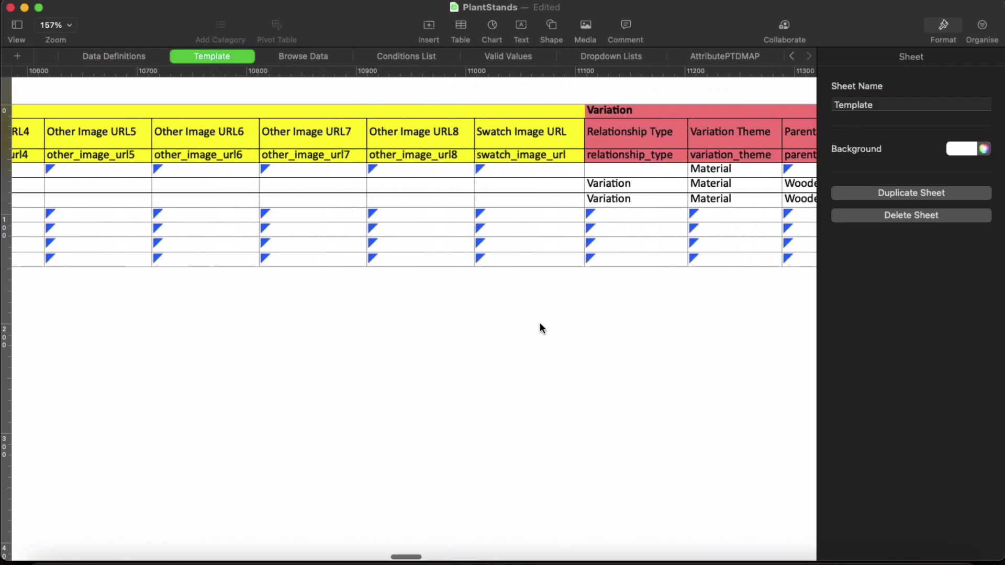
Enter count in the Unit Count Type cells of rows 4, 5 and 6.
scroll(539, 323, "left", 15)
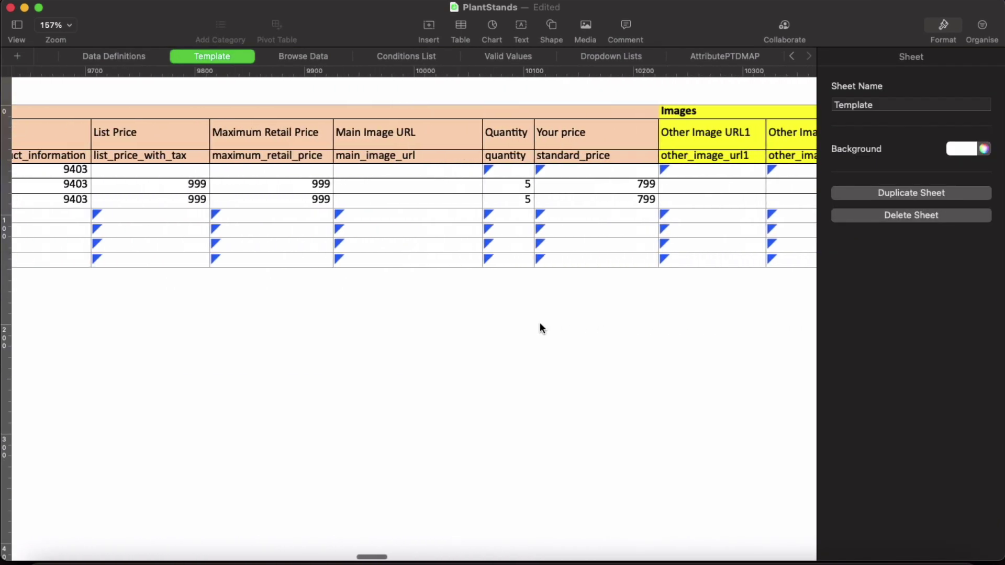
scroll(490, 294, "left", 10)
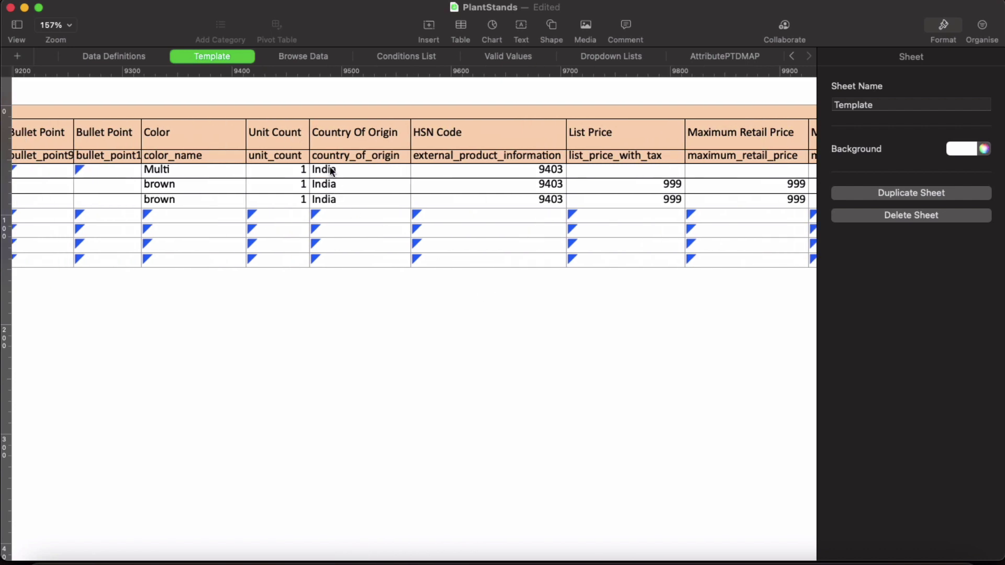
scroll(330, 171, "right", 15)
scroll(331, 172, "right", 20)
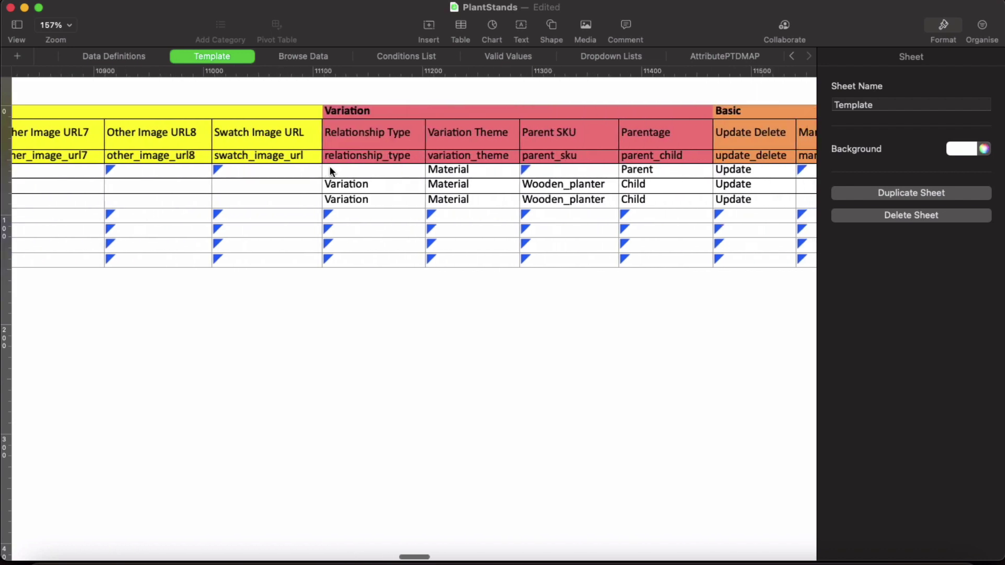
left_click(398, 201)
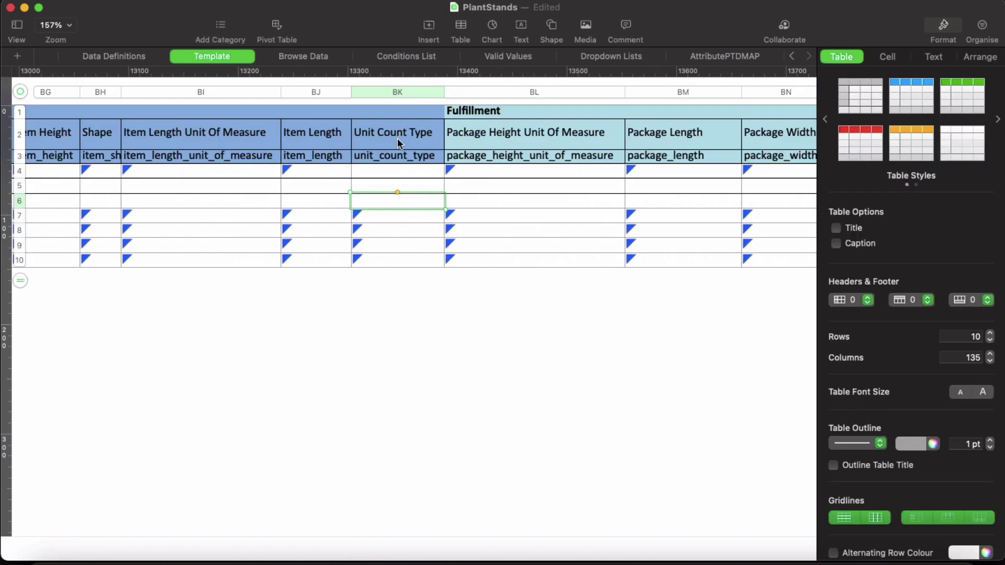
left_click(406, 177)
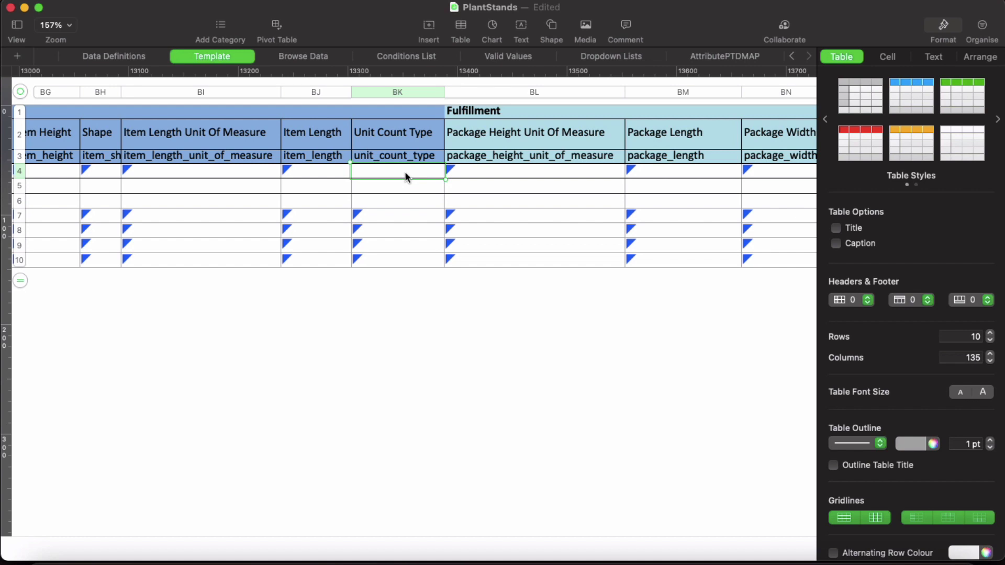
type("count")
left_click(399, 190)
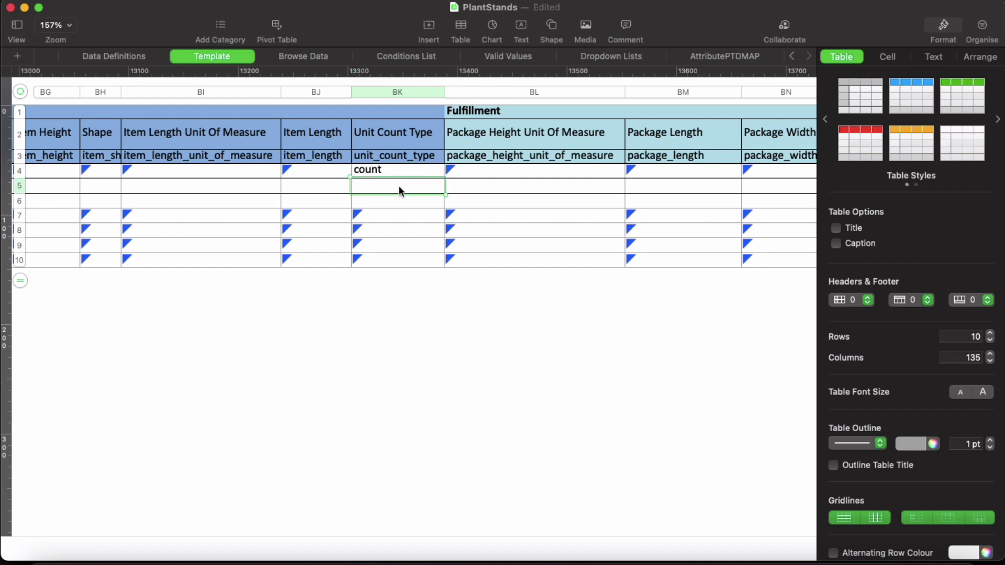
type("coun")
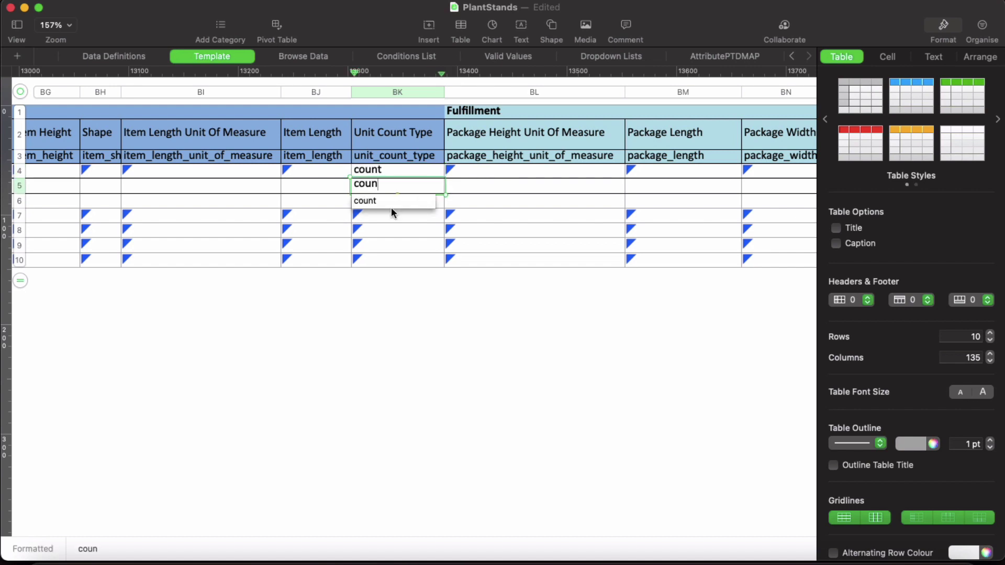
left_click(391, 200)
left_click(386, 197)
type("c")
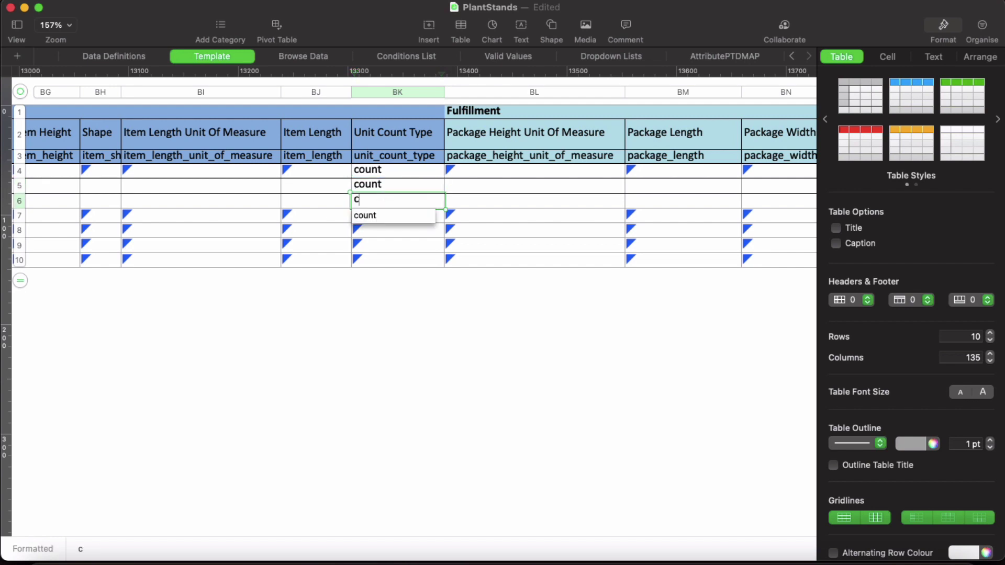
type("o")
left_click(387, 215)
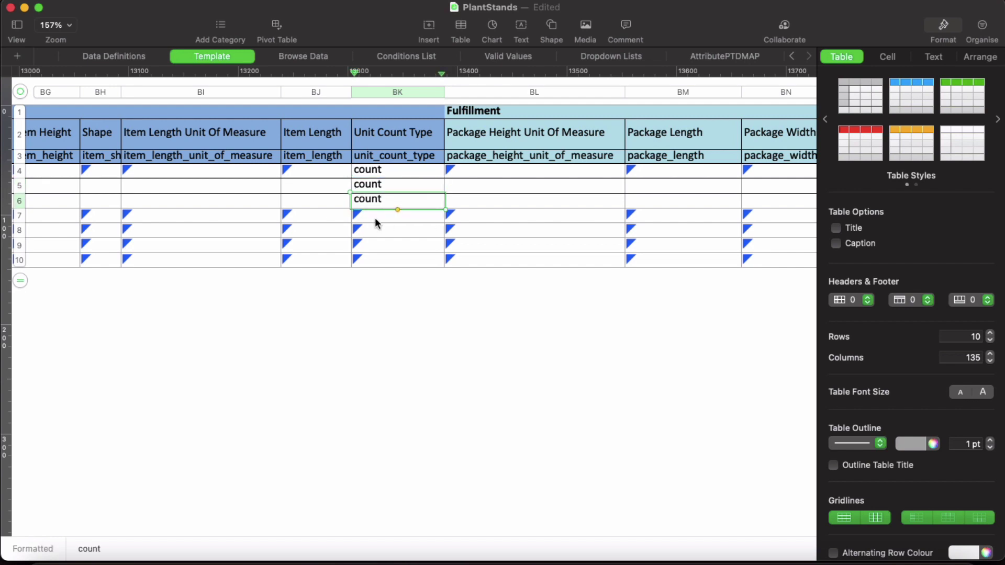
left_click(374, 218)
Set the Material Type of child row 5 to metal and of child row 6 to wooden.
scroll(401, 196, "left", 10)
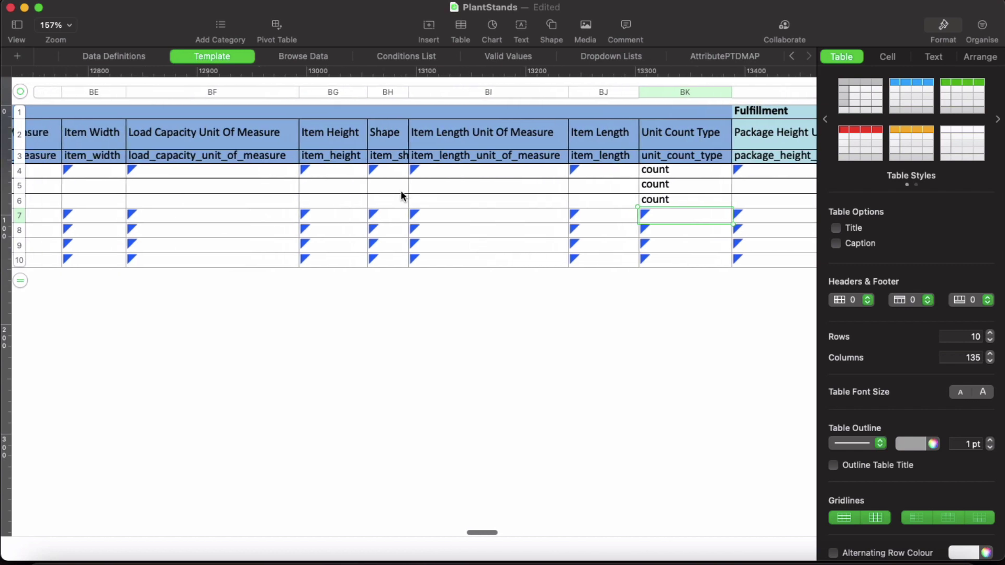
scroll(402, 195, "left", 3)
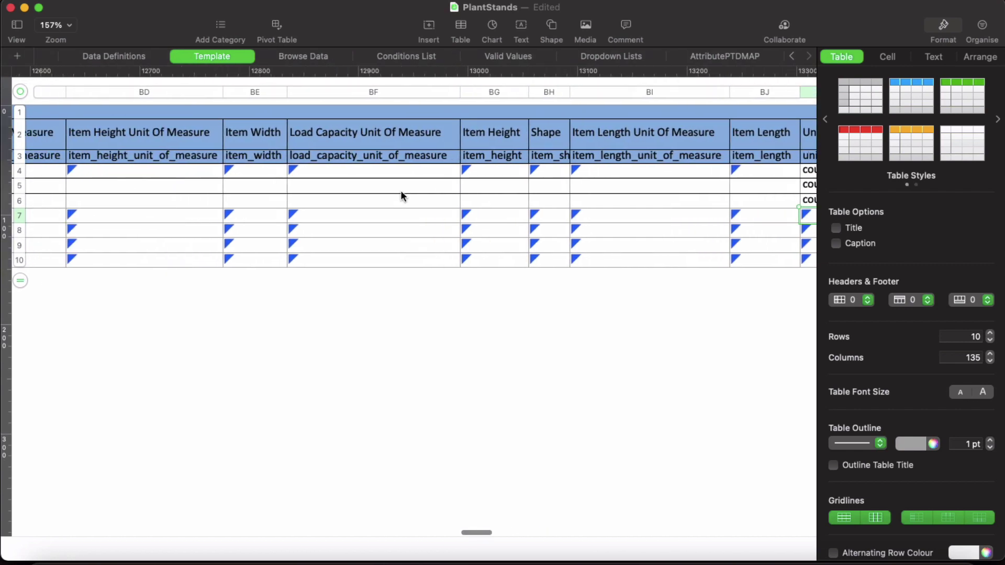
scroll(401, 195, "left", 15)
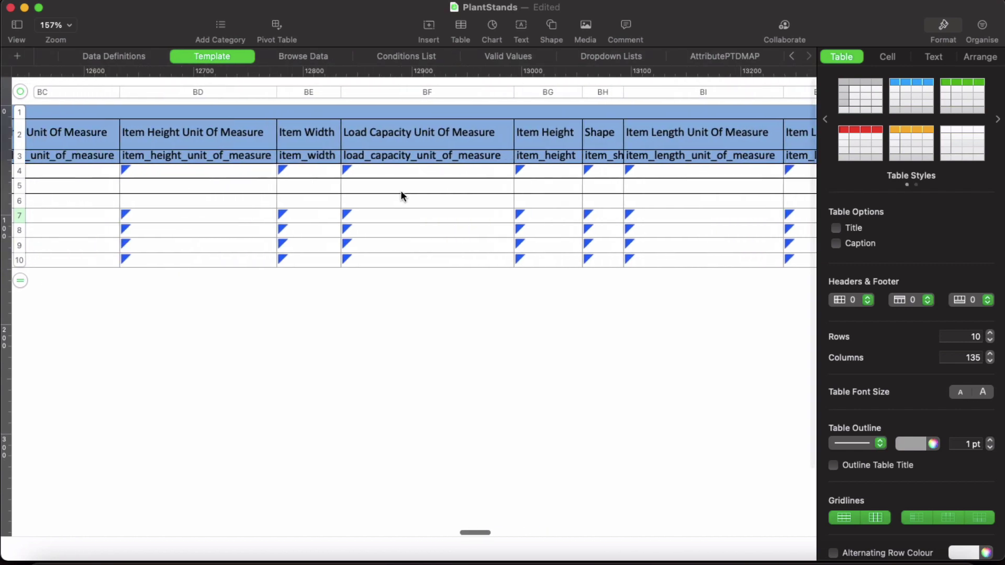
scroll(506, 244, "left", 20)
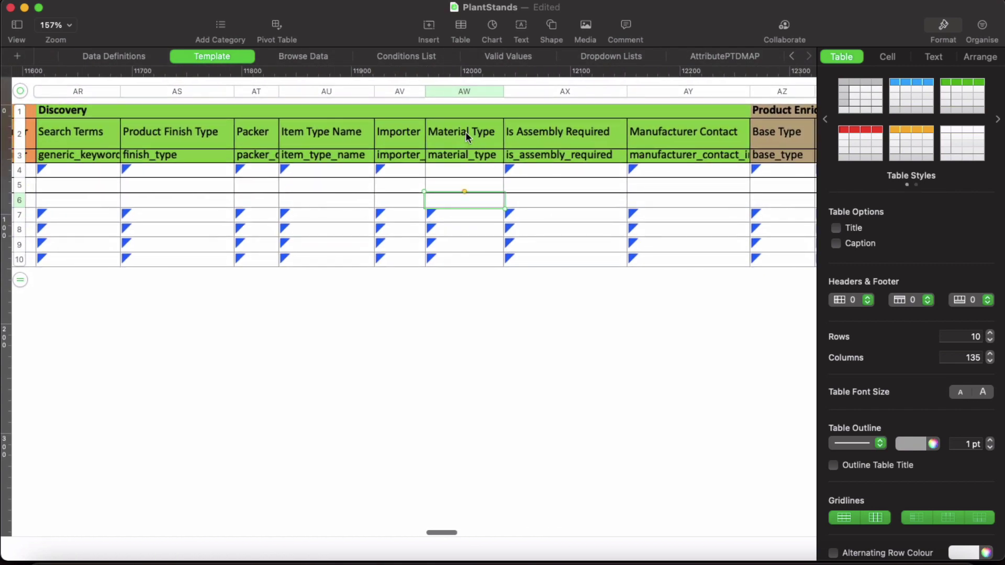
left_click(468, 138)
left_click(461, 184)
type("meta")
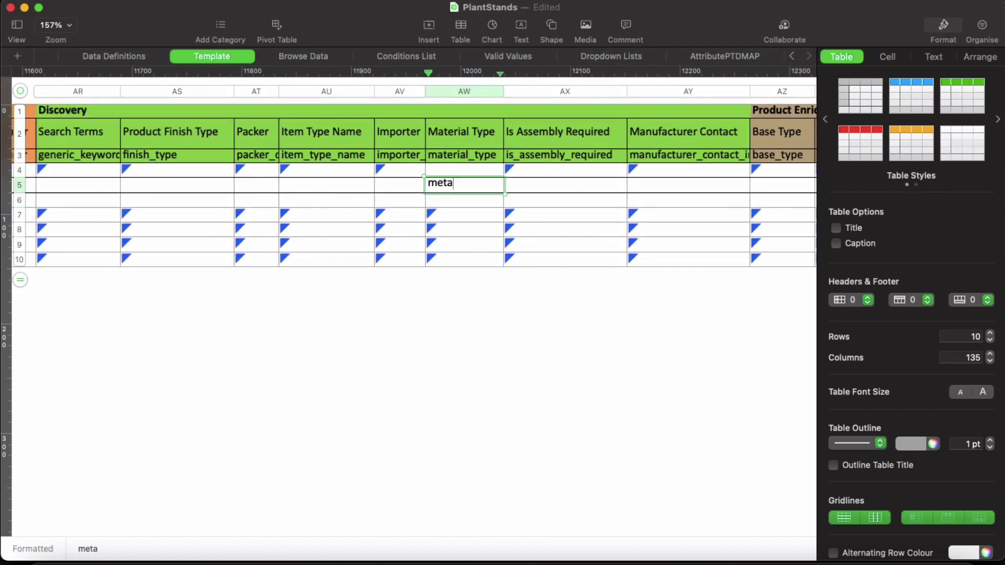
type("l")
left_click(459, 203)
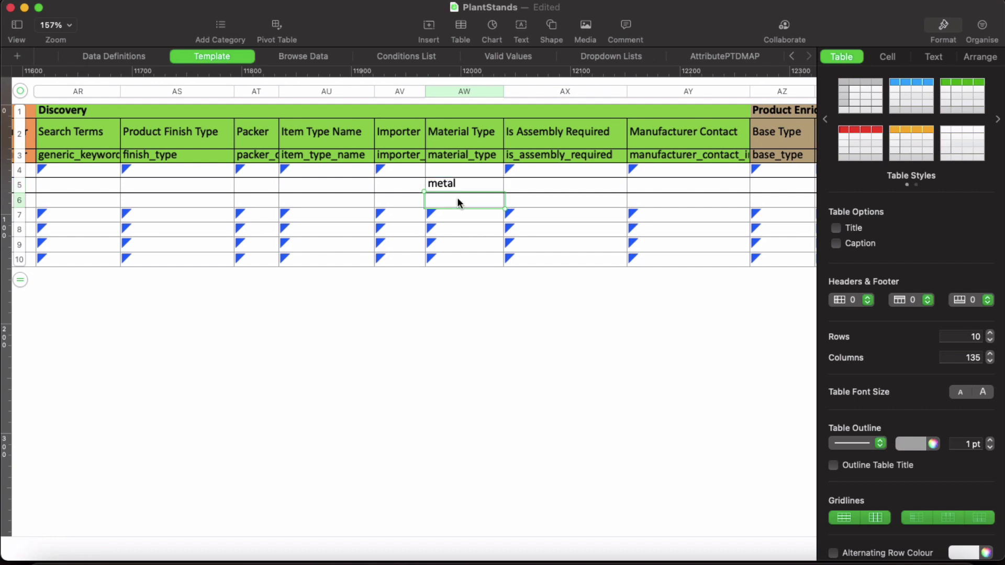
type("wooden")
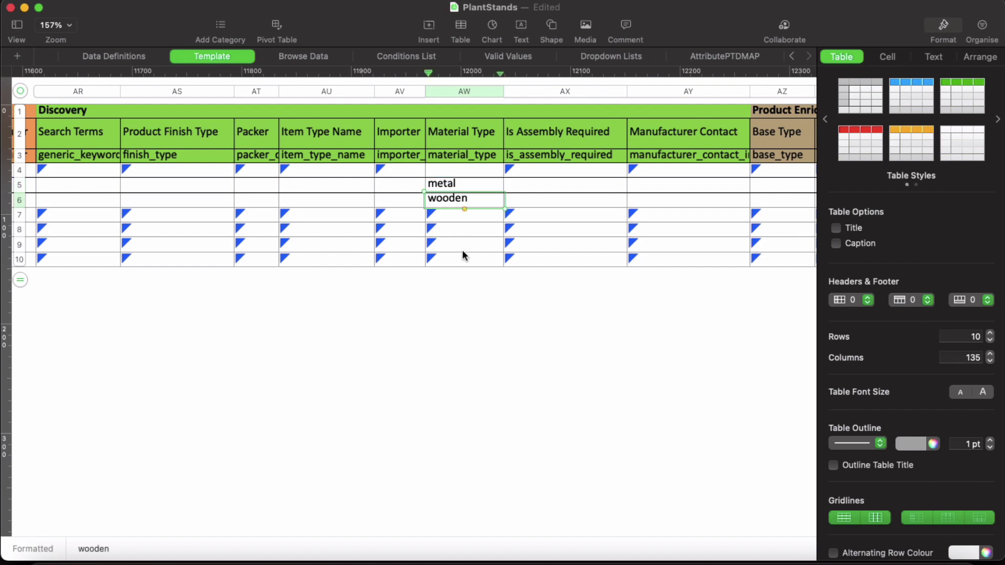
left_click(463, 251)
Review the image, price, quantity, HSN Code, color and Seller SKU columns of the parent and child rows.
scroll(419, 236, "left", 15)
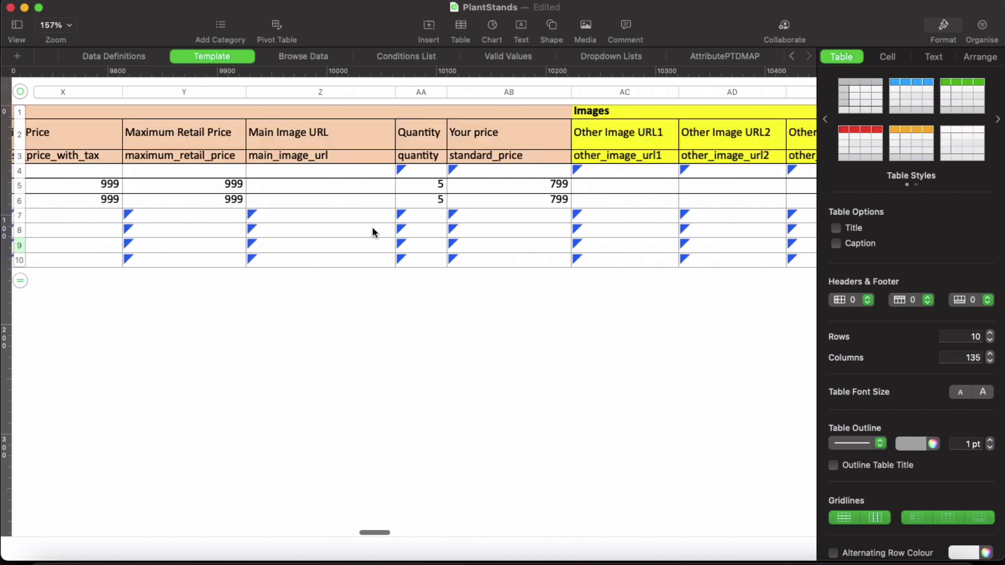
scroll(466, 229, "left", 2)
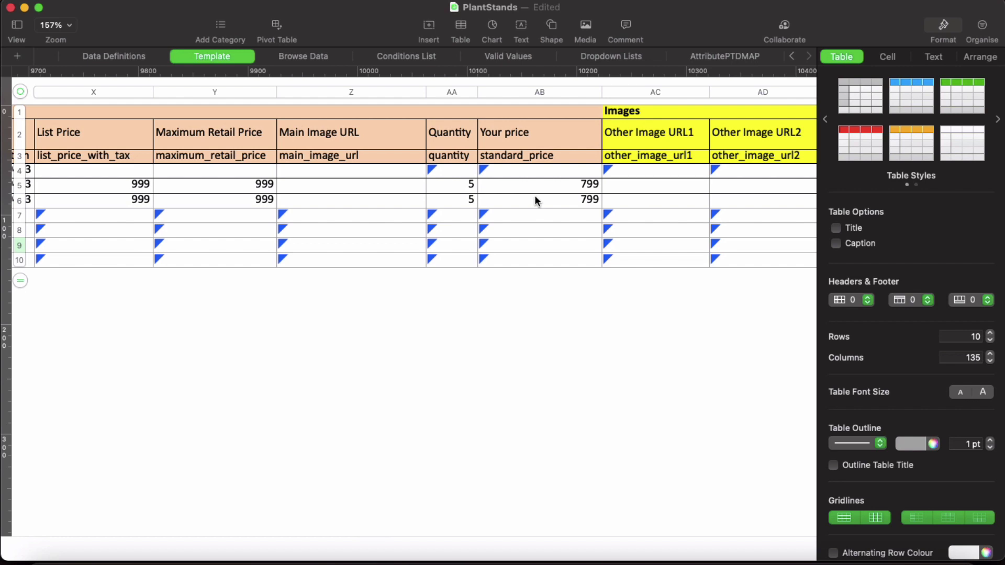
left_click(633, 189)
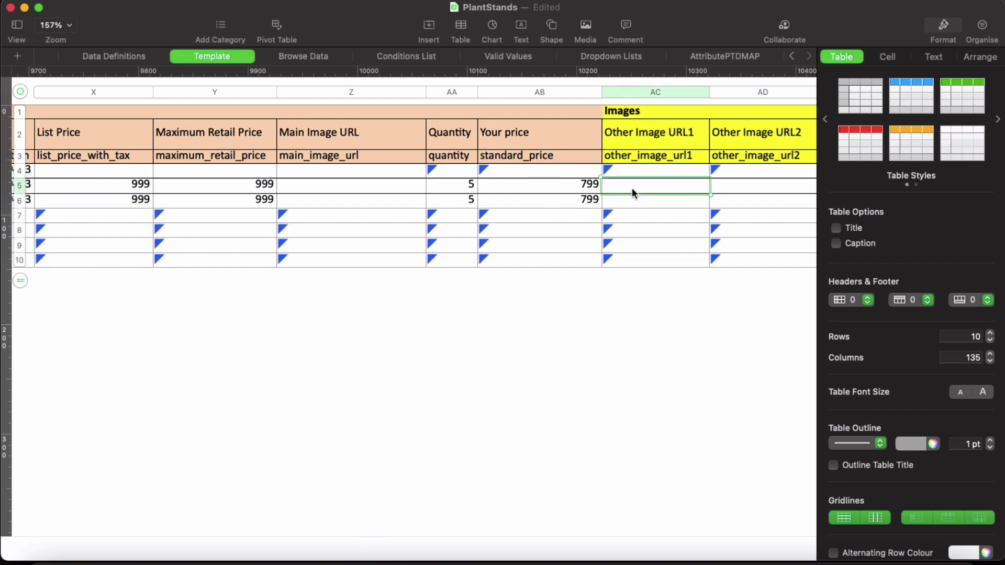
left_click(643, 204)
scroll(658, 189, "left", 2)
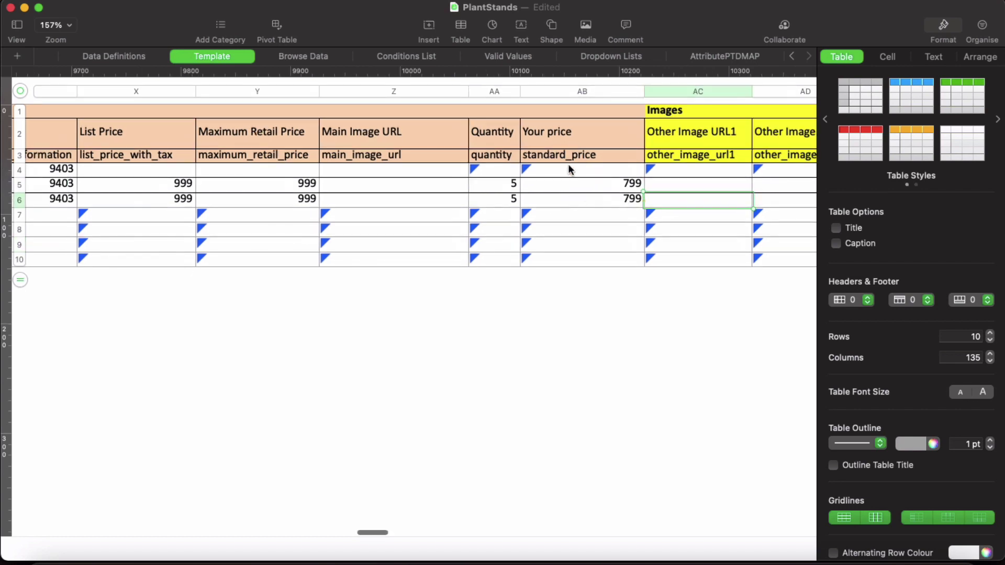
left_click(576, 186)
scroll(576, 185, "left", 10)
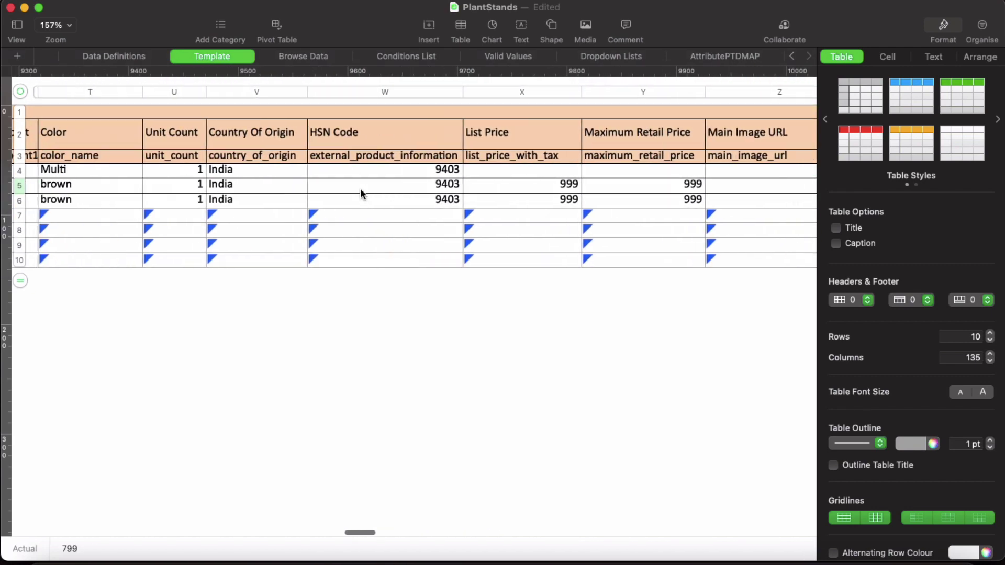
scroll(361, 188, "left", 5)
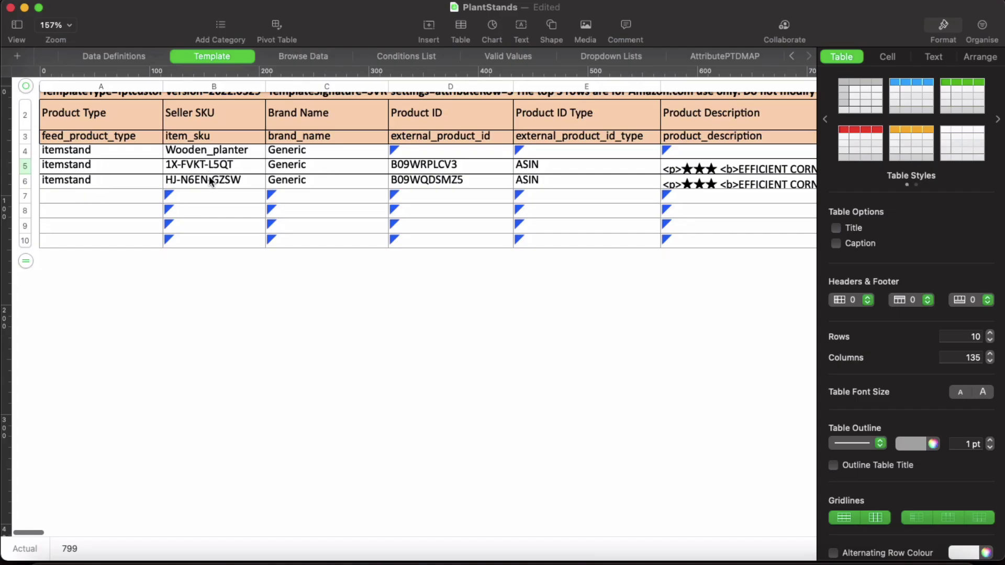
Export the completed PlantStands spreadsheet as an Excel file.
left_click(105, 1)
mouse_move(126, 154)
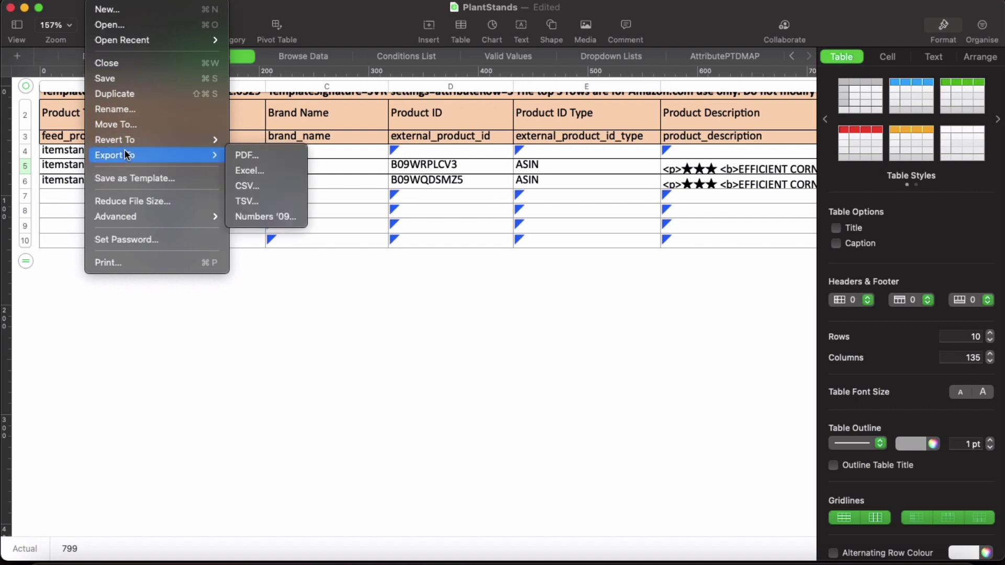
left_click(248, 167)
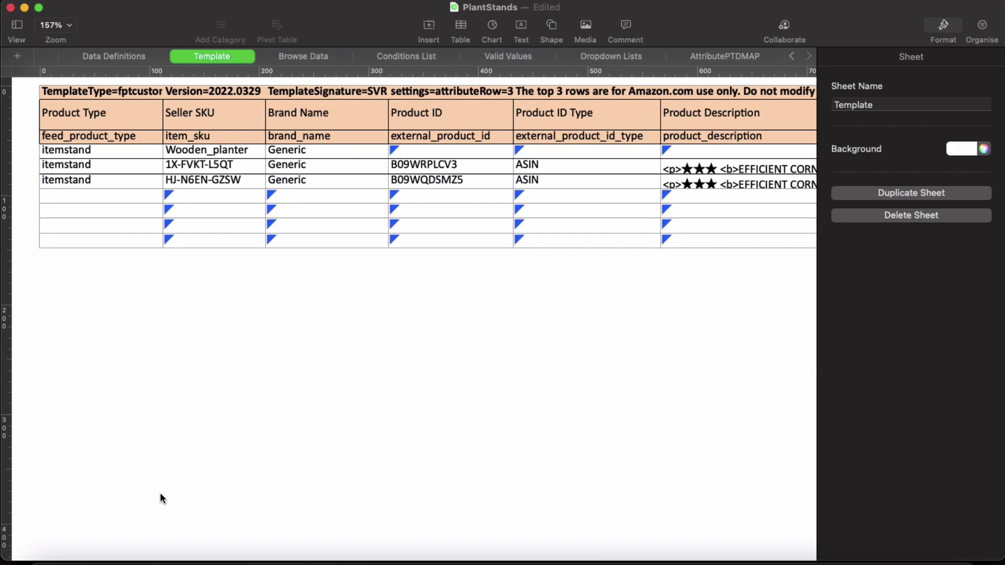
Switch to Seller Central in the browser and open the Add Products via Upload page.
left_click(121, 555)
mouse_move(124, 79)
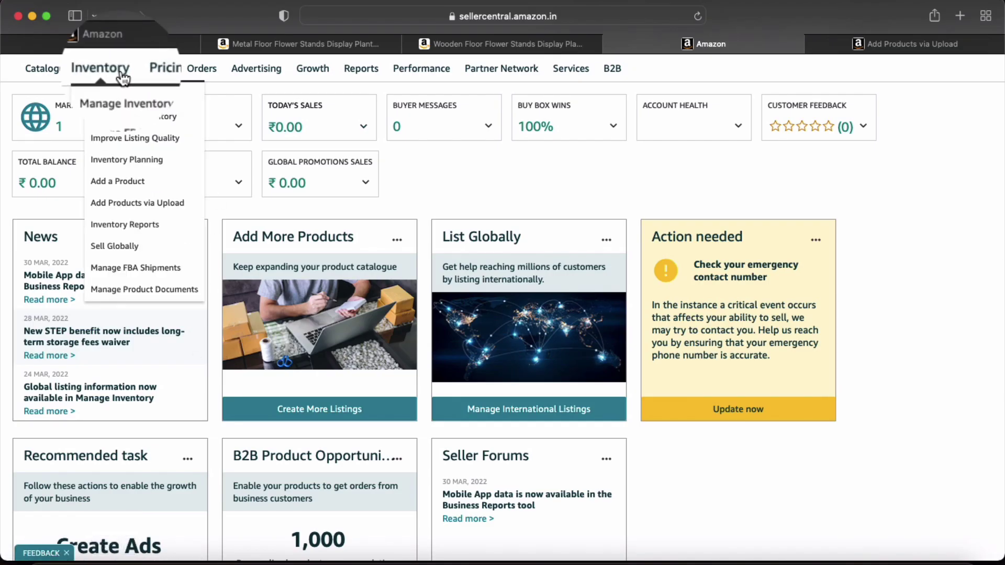
left_click(118, 201)
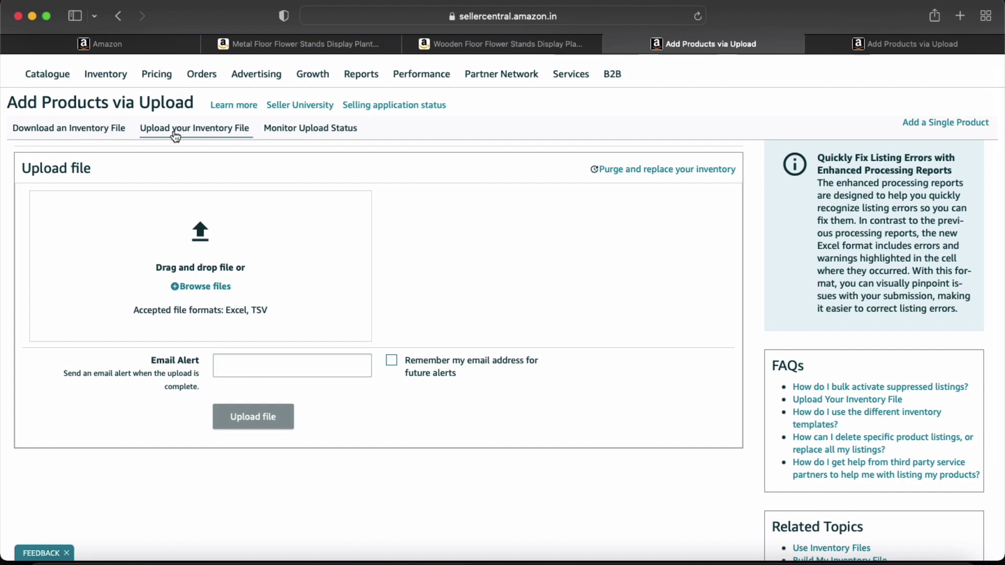
Choose the PlantStands Excel file from Documents as the inventory file and submit the upload.
left_click(220, 288)
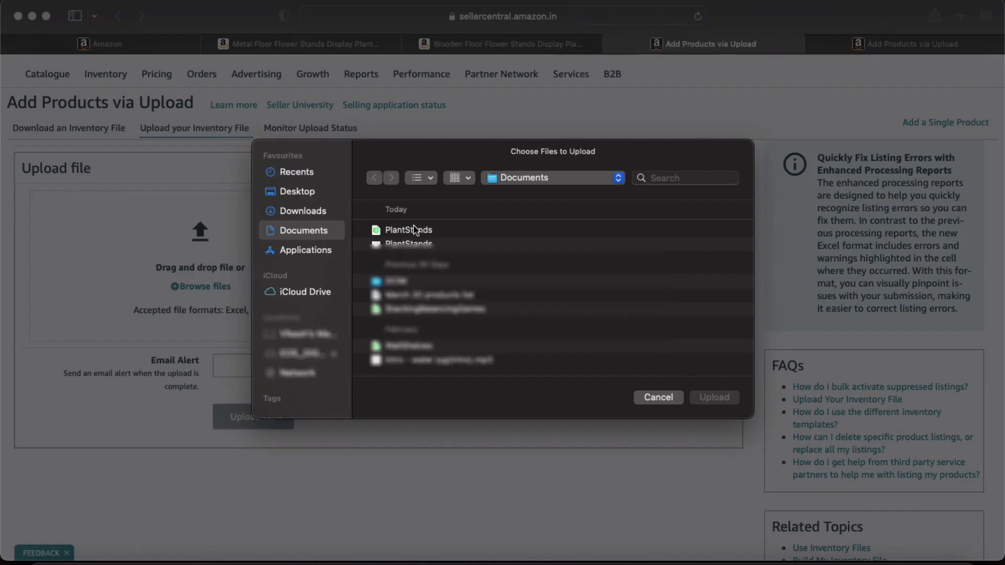
left_click(414, 232)
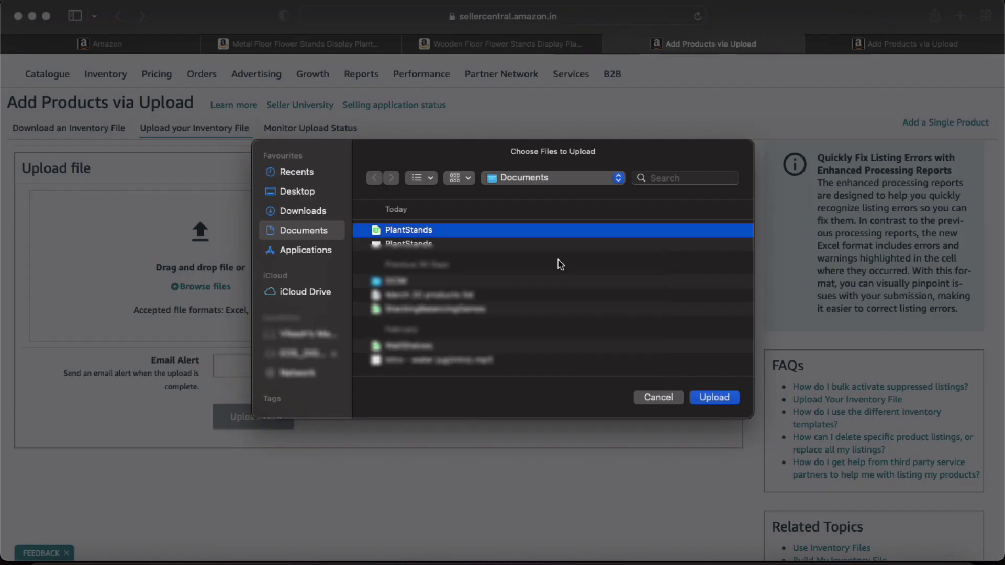
left_click(717, 398)
scroll(186, 369, "down", 1)
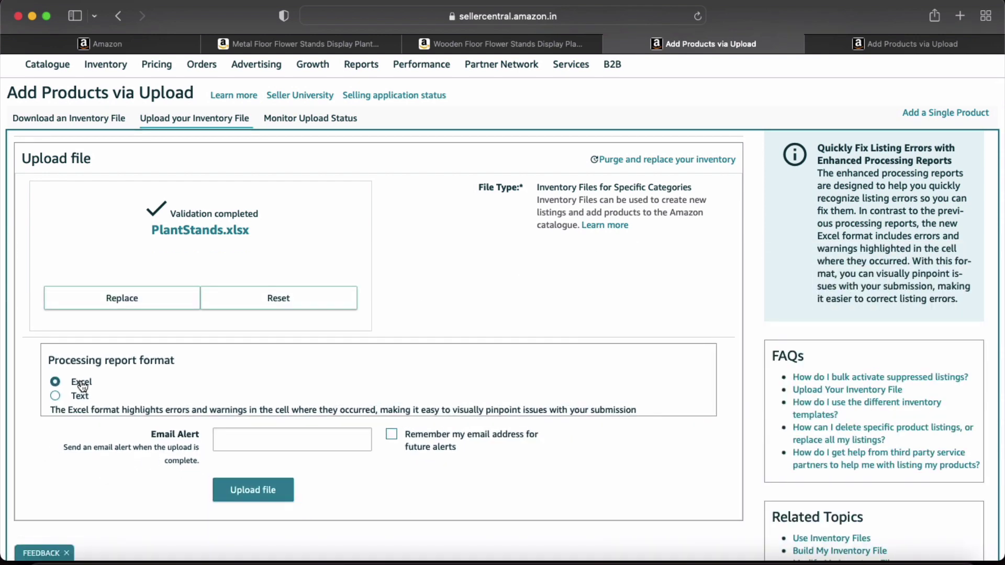
left_click(243, 491)
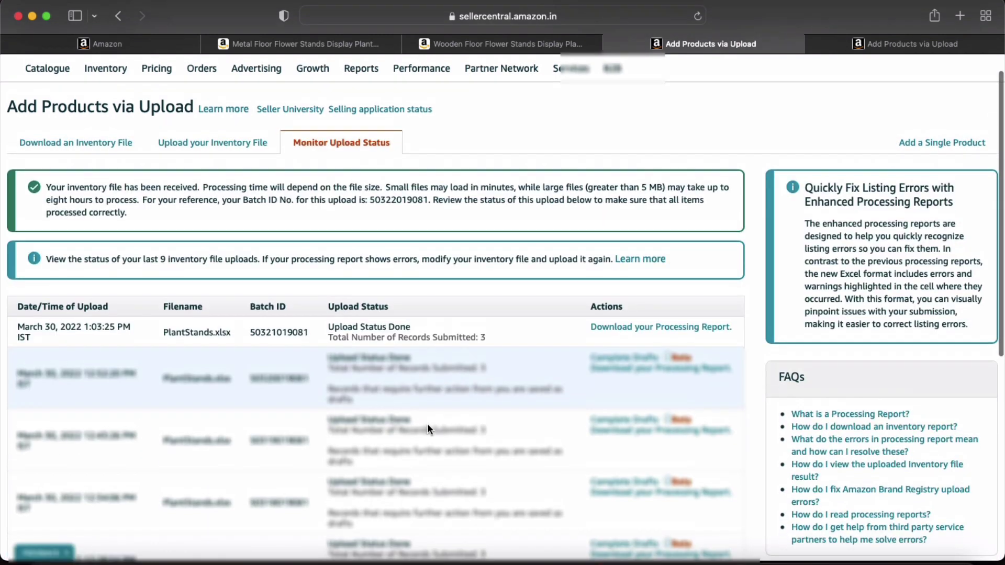
Check the upload status of the newest PlantStands.xlsx submission and download its processing report.
scroll(427, 423, "up", 1)
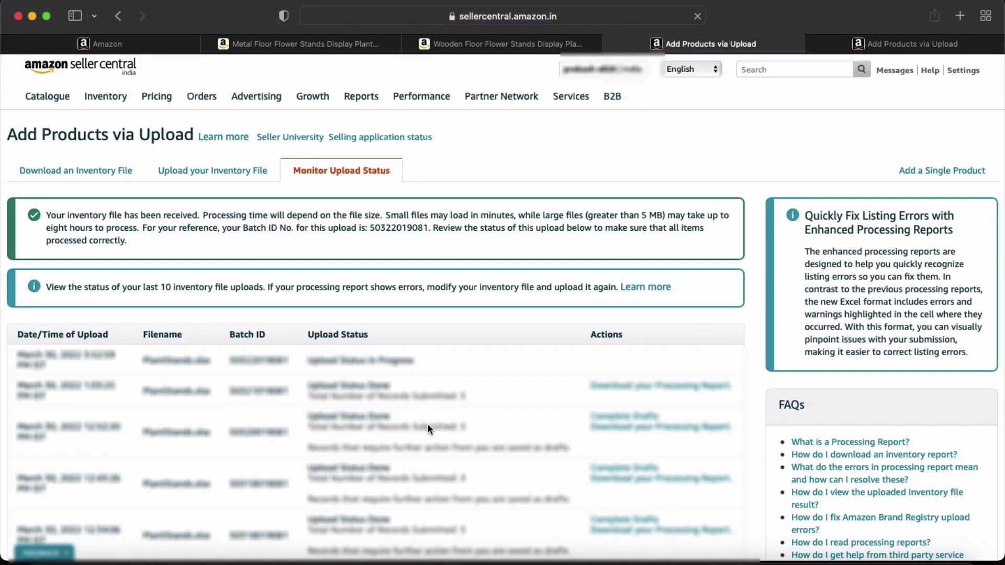
scroll(379, 342, "down", 1)
triple_click(377, 337)
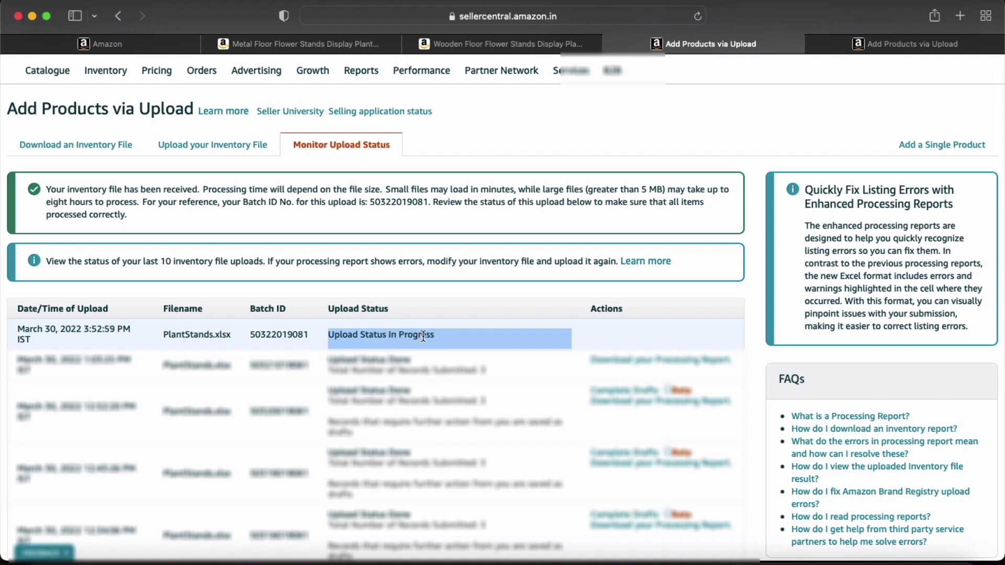
left_click(544, 359)
scroll(543, 359, "down", 2)
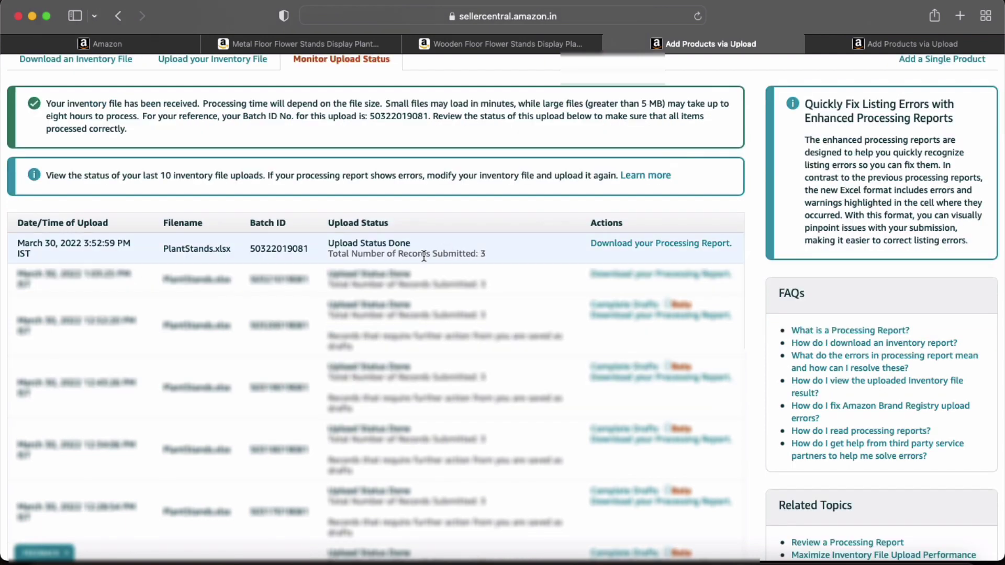
triple_click(425, 255)
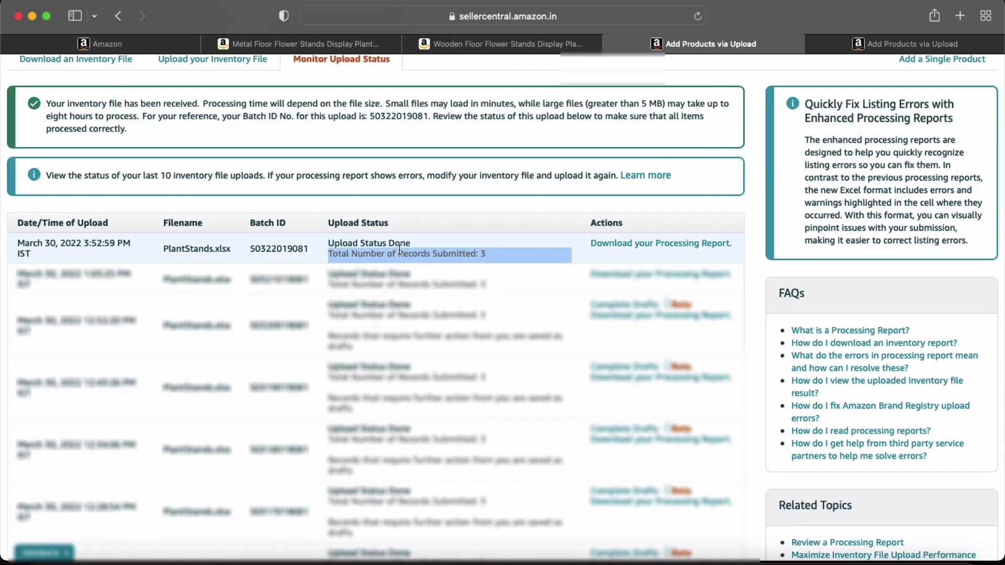
left_click(691, 245)
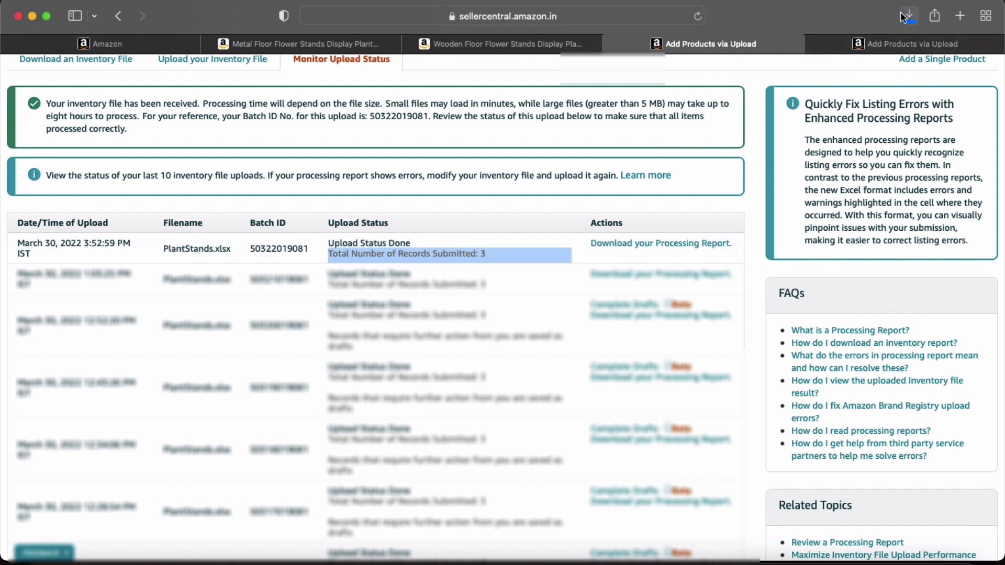
Open the downloaded processing report in Numbers and check its Feed Processing Summary sheet for records with errors and warnings.
left_click(768, 89)
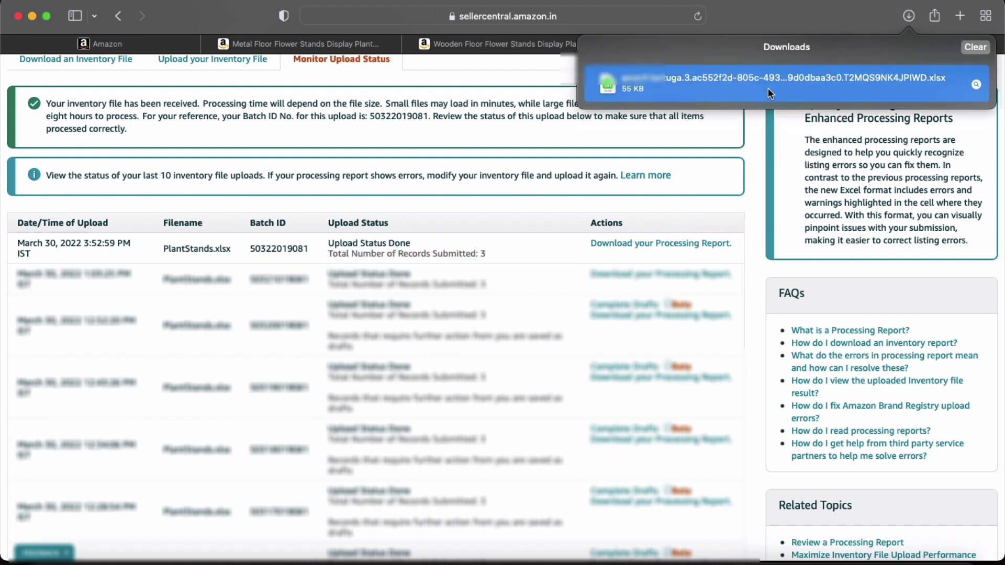
double_click(731, 84)
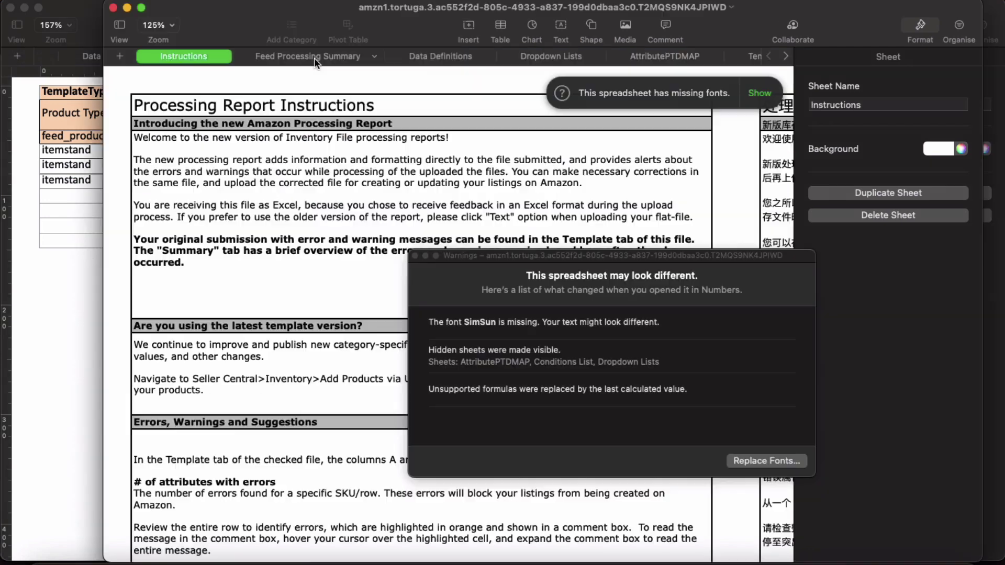
left_click(314, 58)
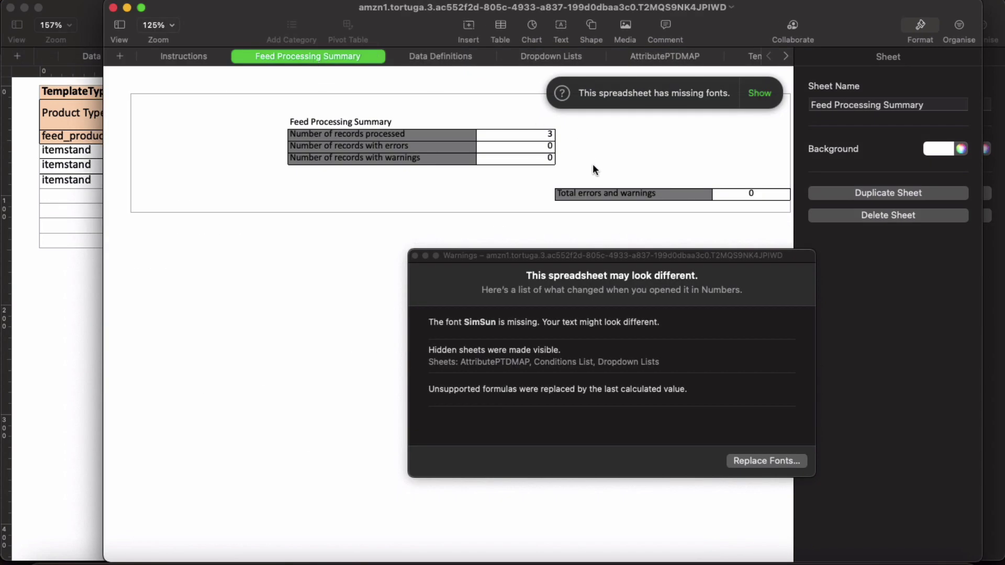
left_click(415, 256)
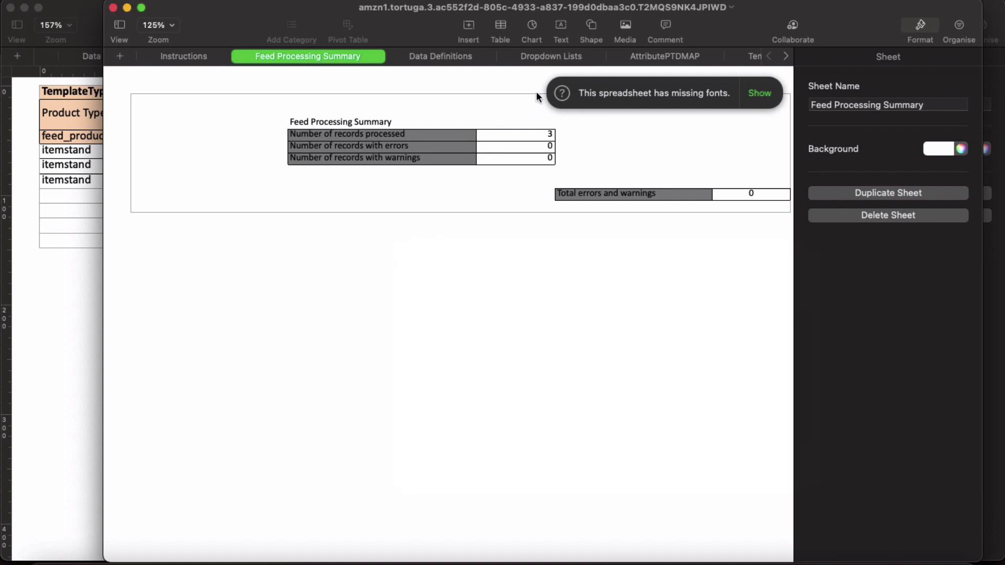
scroll(326, 159, "up", 3)
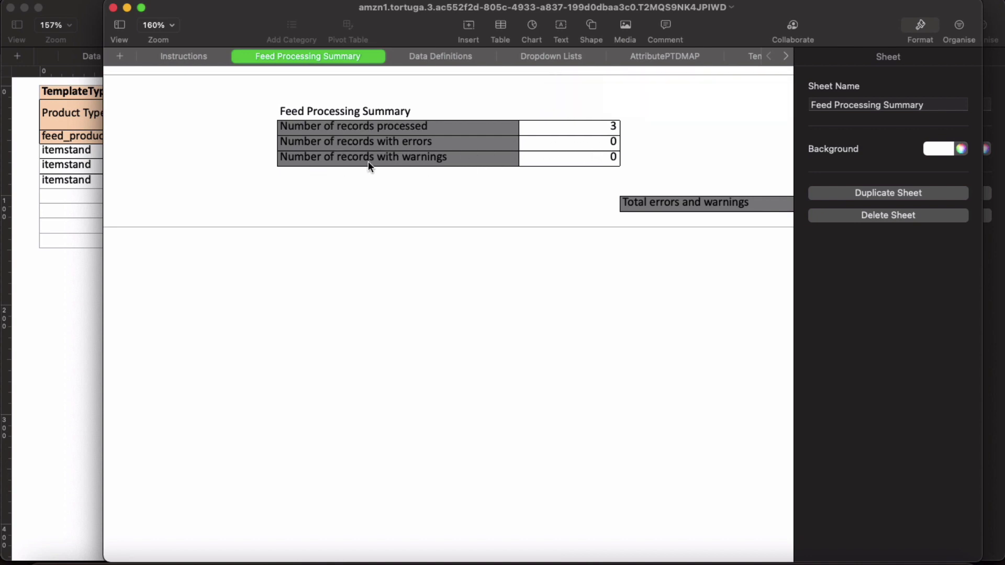
scroll(442, 168, "right", 5)
scroll(554, 207, "right", 3)
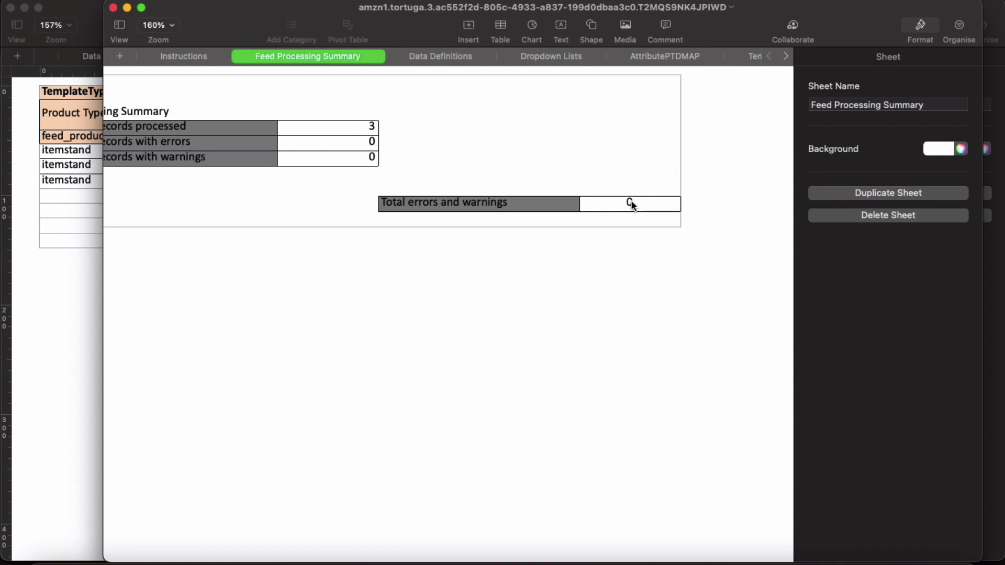
scroll(632, 204, "left", 5)
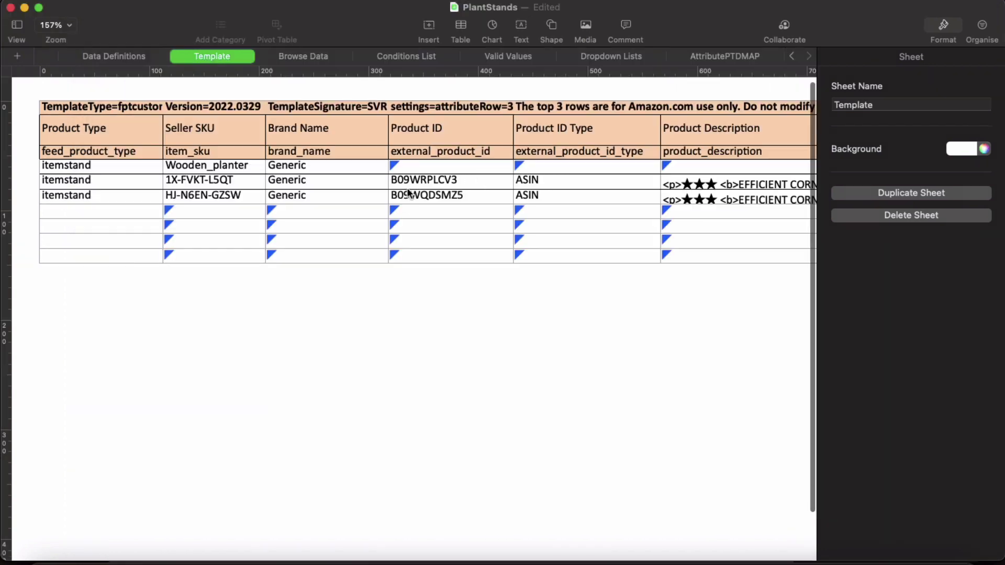
Switch back to Seller Central, open Manage Inventory and expand the Wooden_planter variations to review its child listings.
left_click(421, 211)
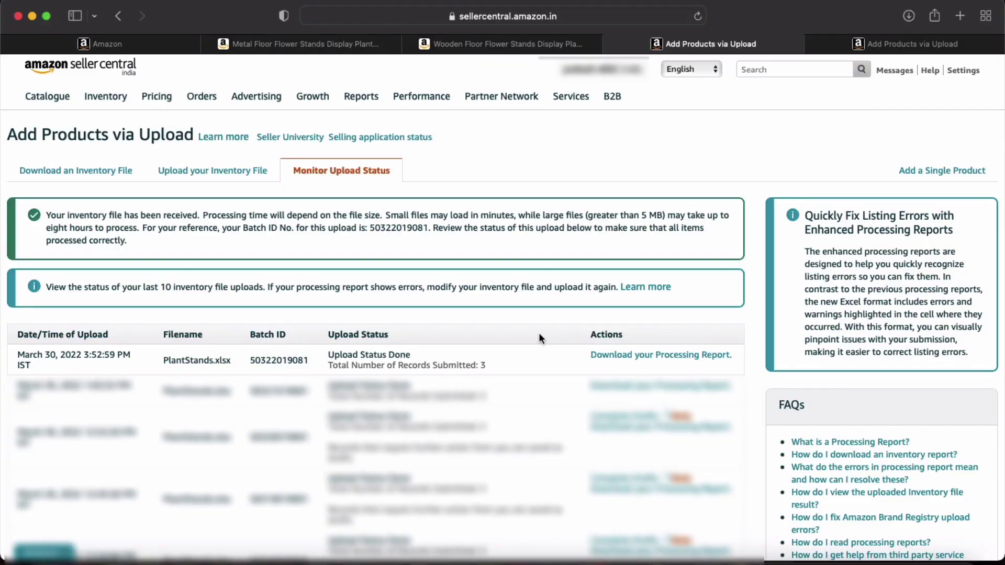
mouse_move(112, 102)
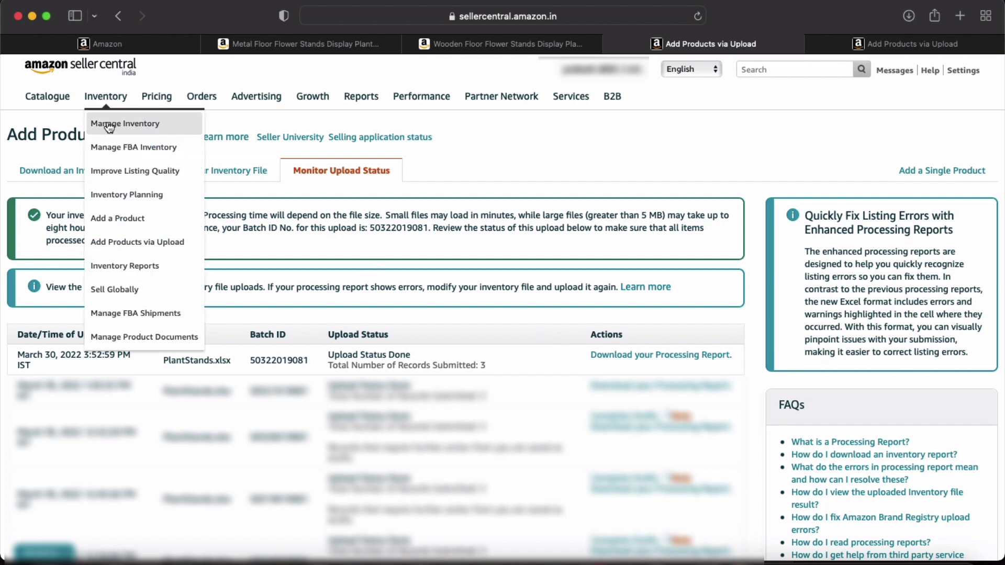
left_click(109, 126)
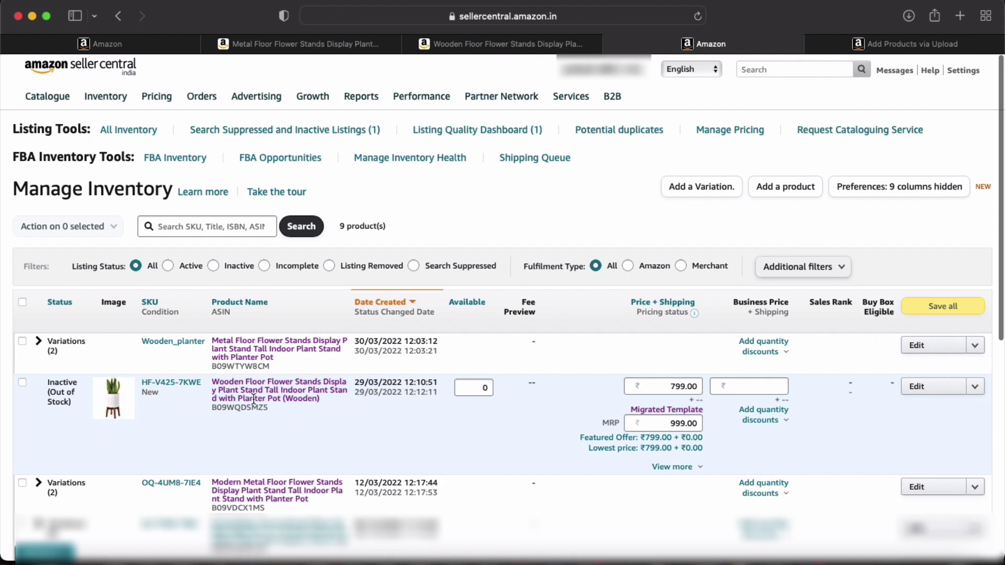
left_click(38, 341)
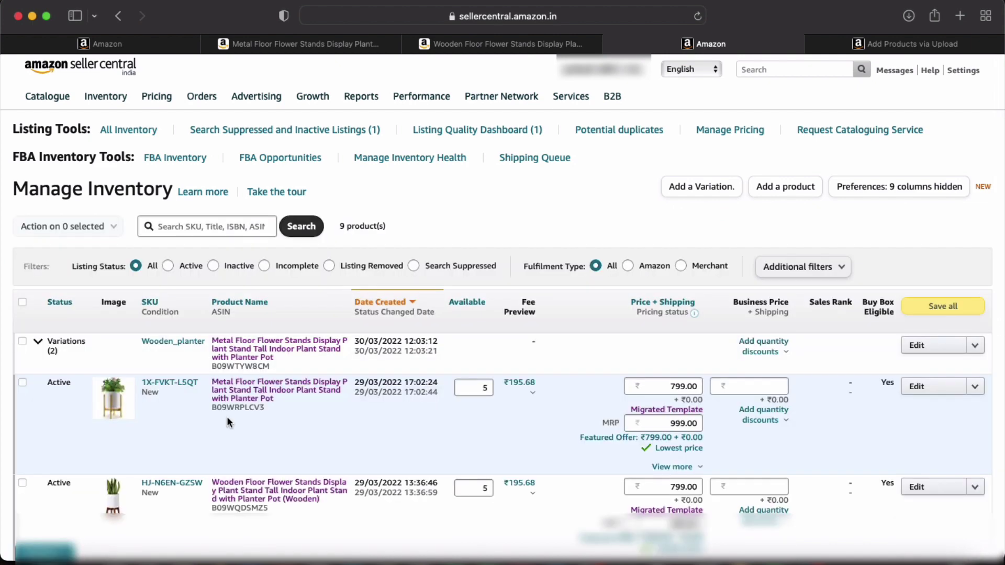
scroll(227, 422, "down", 2)
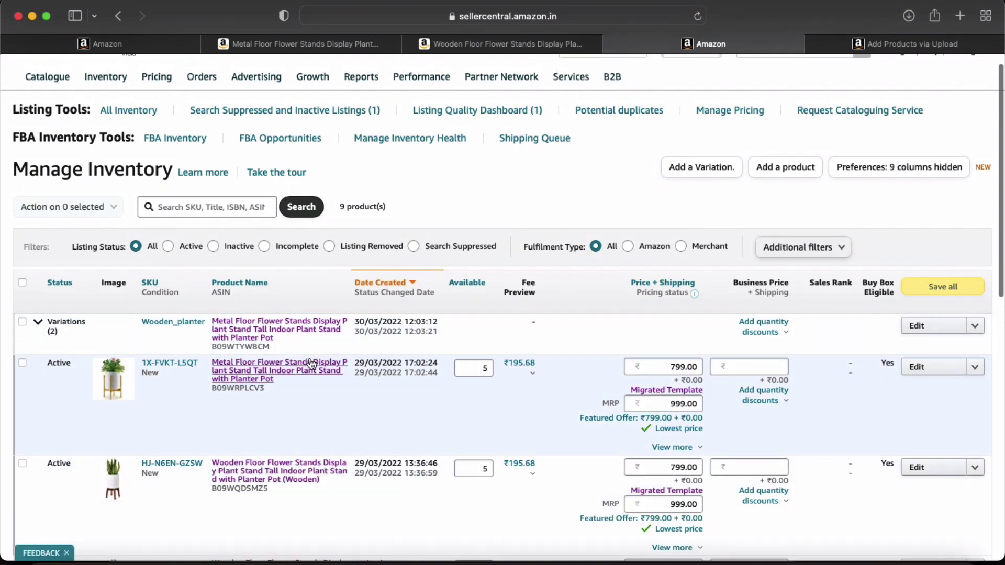
scroll(311, 364, "down", 2)
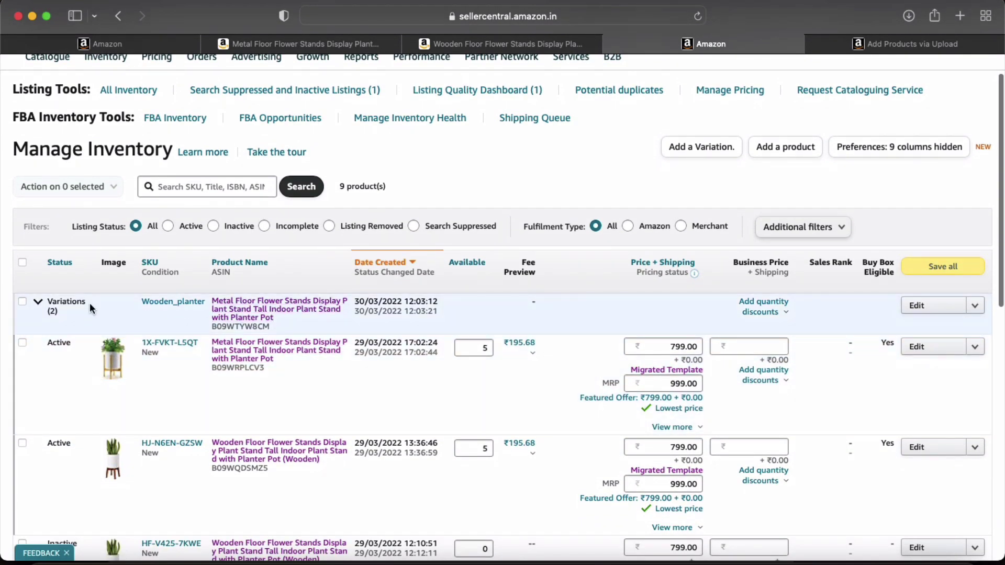
Open the new plant stand variation's Amazon product page and test the variation by setting Material Type to Wooden.
left_click(283, 313)
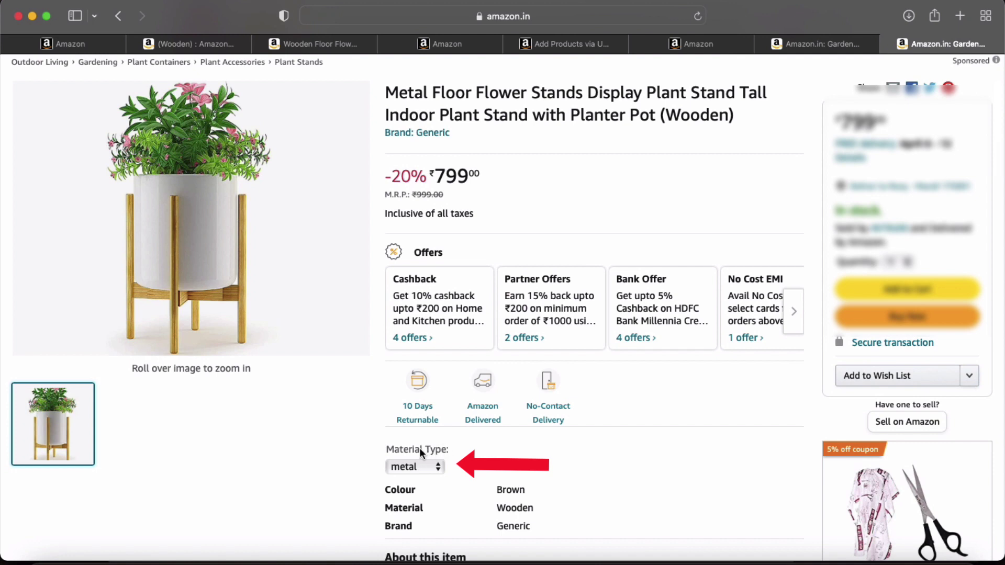
left_click(424, 470)
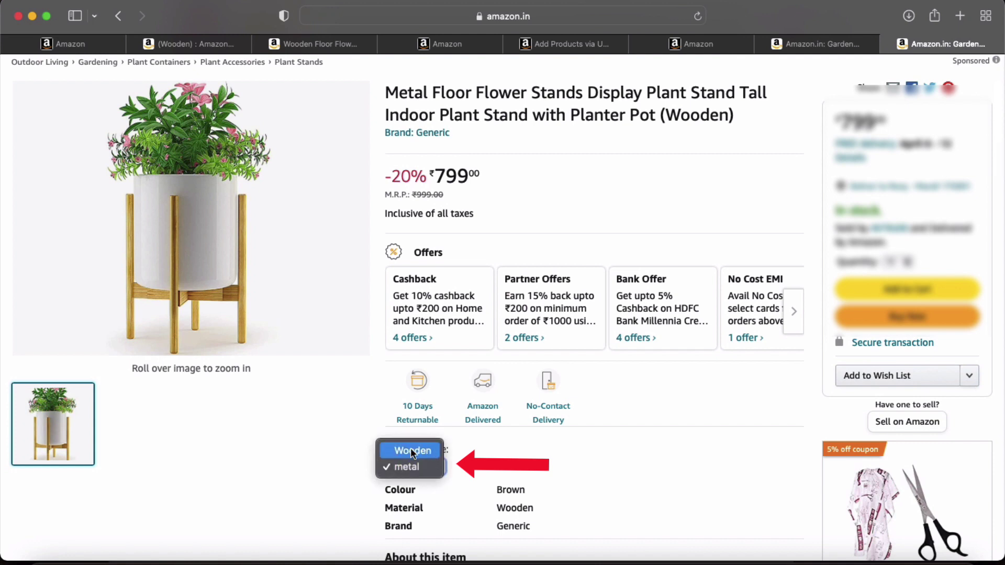
left_click(421, 450)
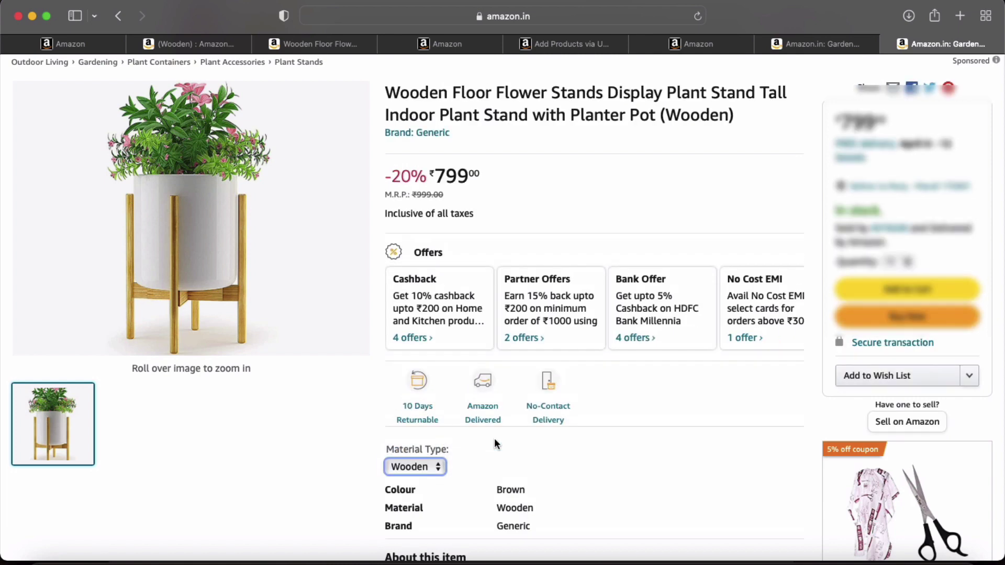
scroll(495, 444, "down", 2)
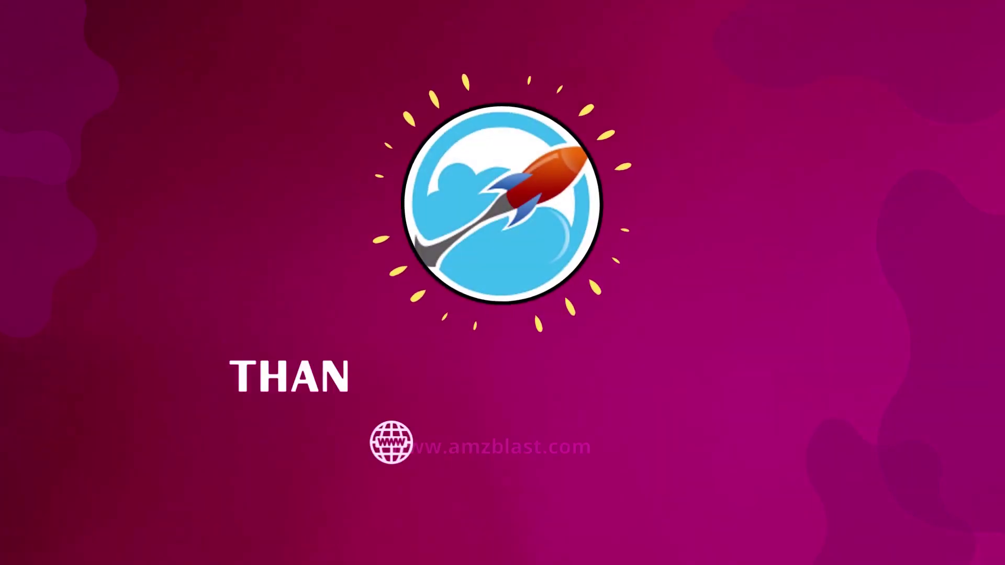